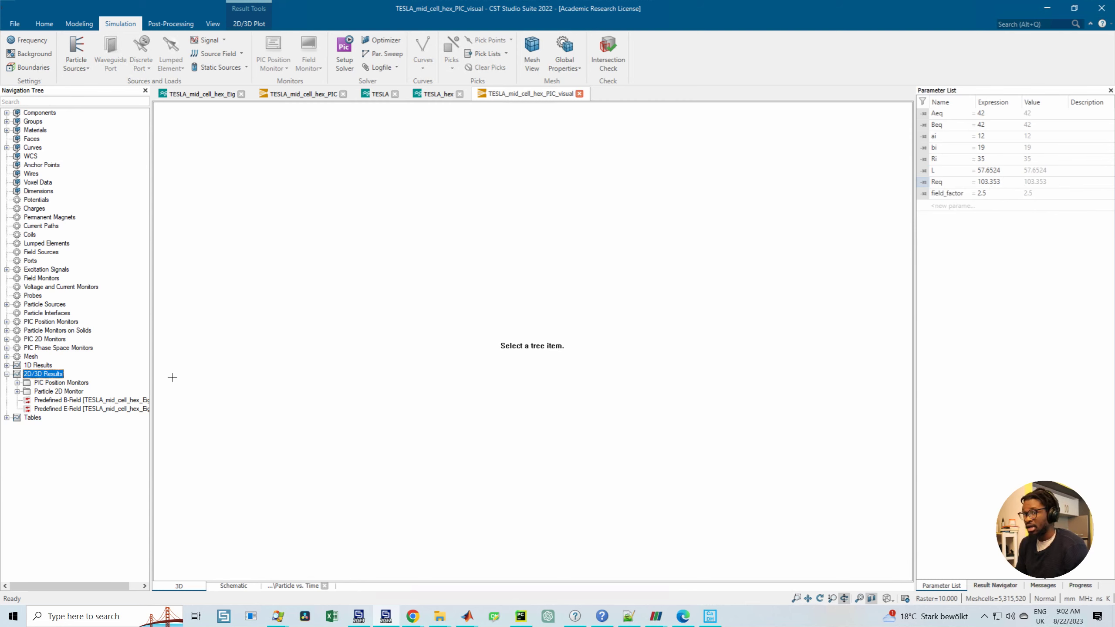
# Step: Plot Particle vs. Time from the PIC particle info tables, with the logarithmic Y-axis scaling turned off
pyautogui.click(7, 418)
pyautogui.click(17, 435)
pyautogui.click(27, 444)
pyautogui.click(76, 453)
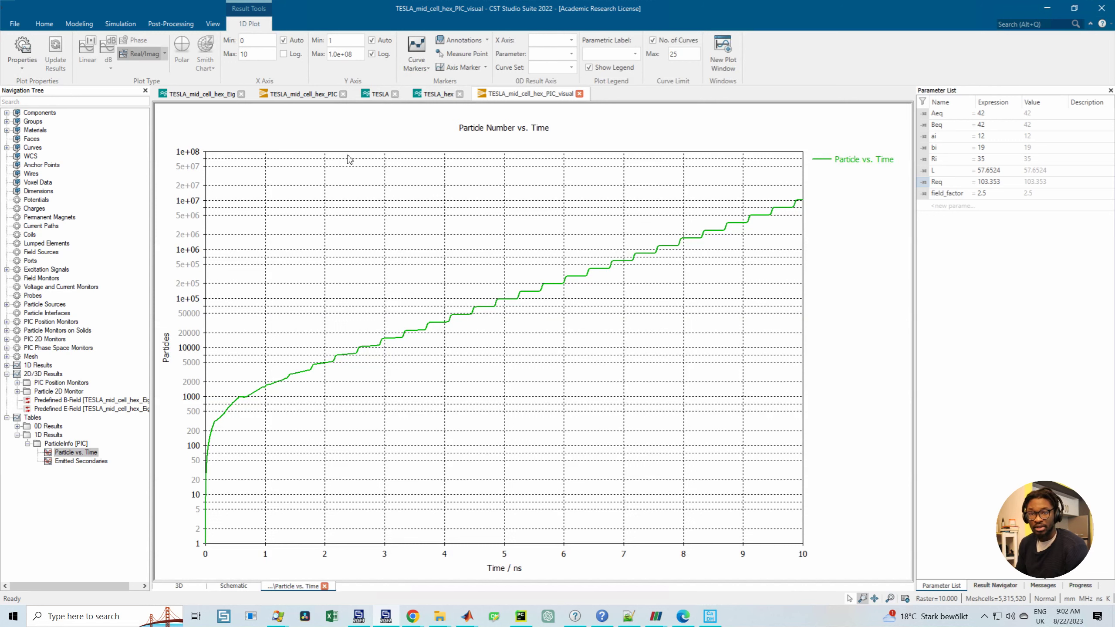
pyautogui.click(372, 54)
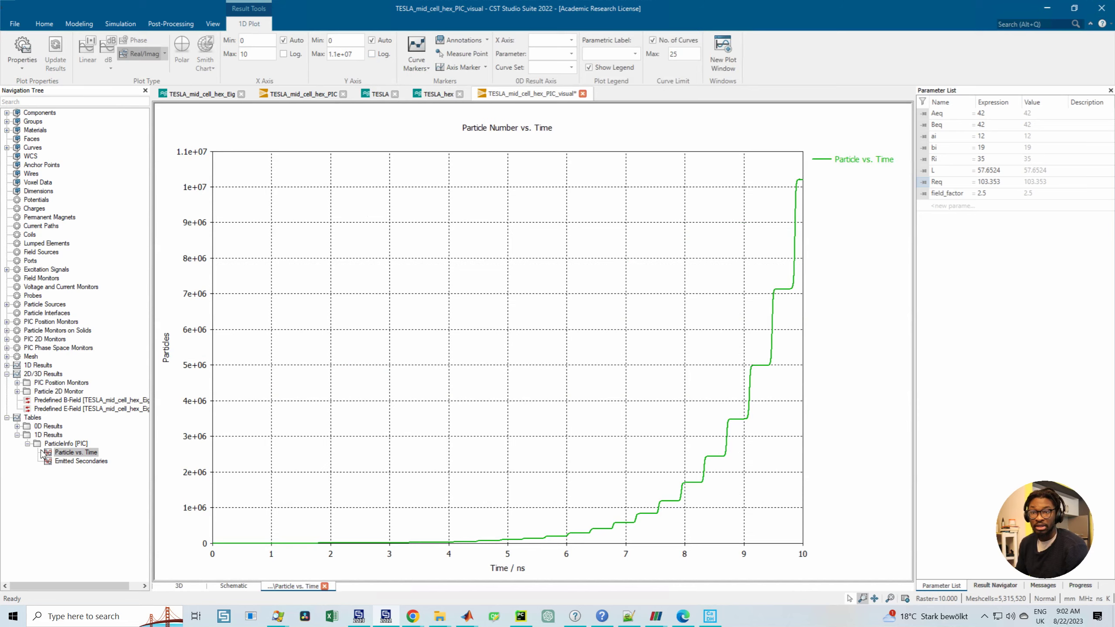
# Step: Collapse the ParticleInfo and 1D Results table folders and close the 1D results plot view
pyautogui.click(27, 445)
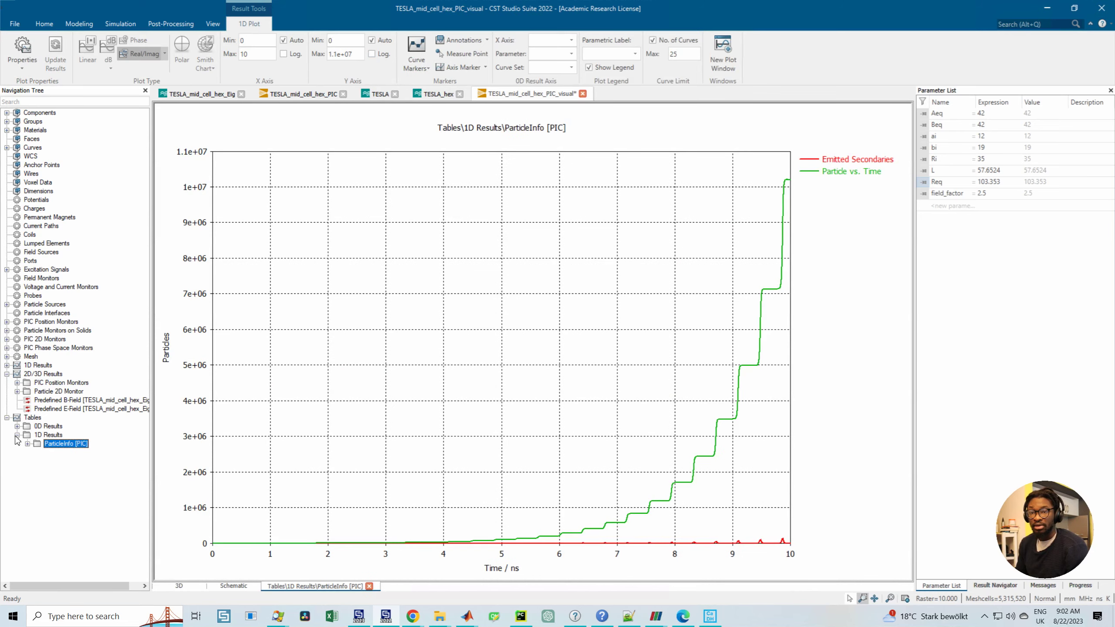
pyautogui.click(17, 436)
pyautogui.click(121, 24)
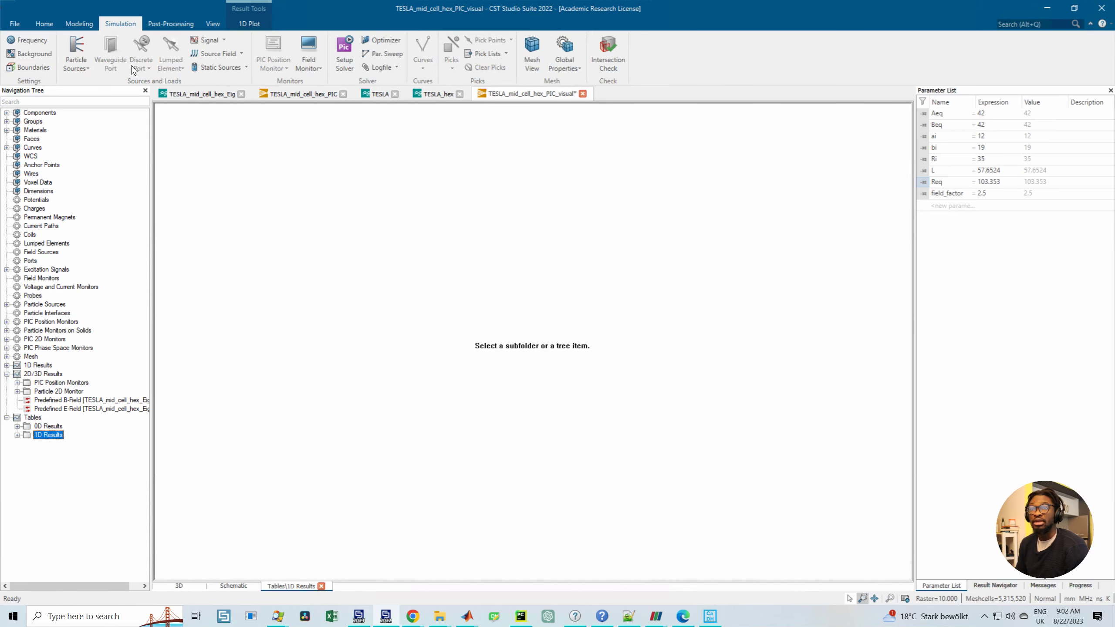
pyautogui.click(304, 506)
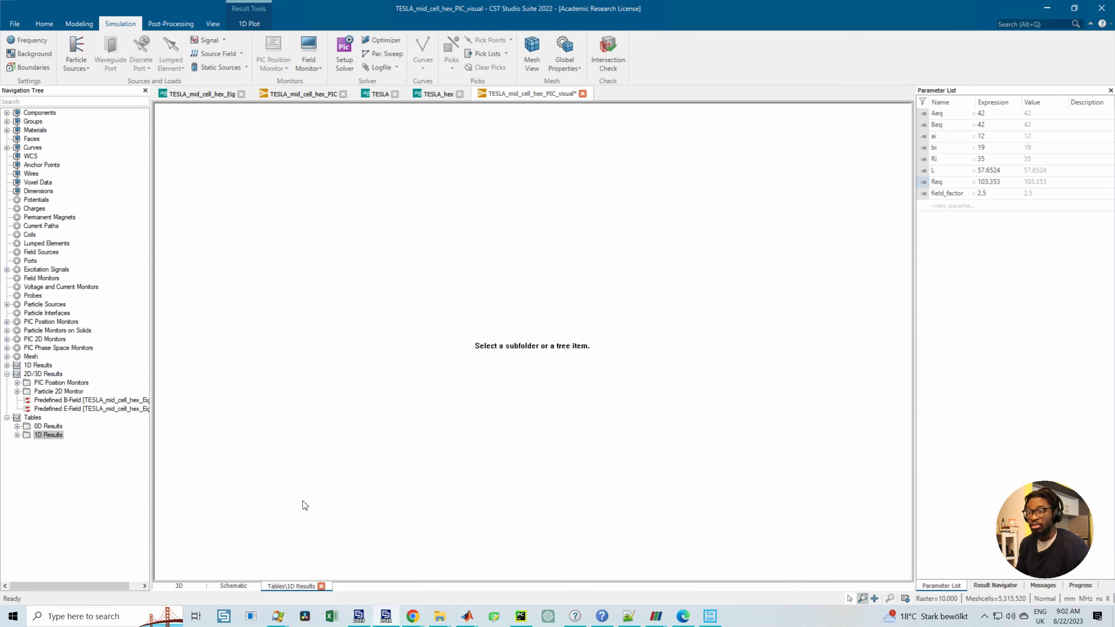
pyautogui.click(321, 587)
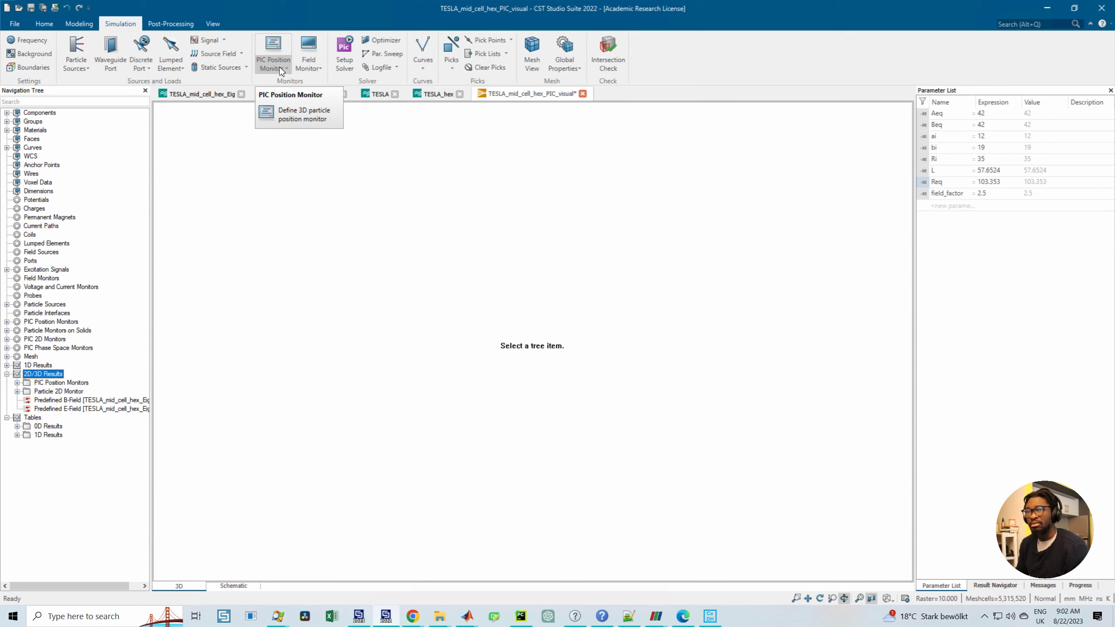
# Step: Examine the available PIC monitor types, then dismiss the list without choosing one
pyautogui.click(281, 69)
pyautogui.click(280, 65)
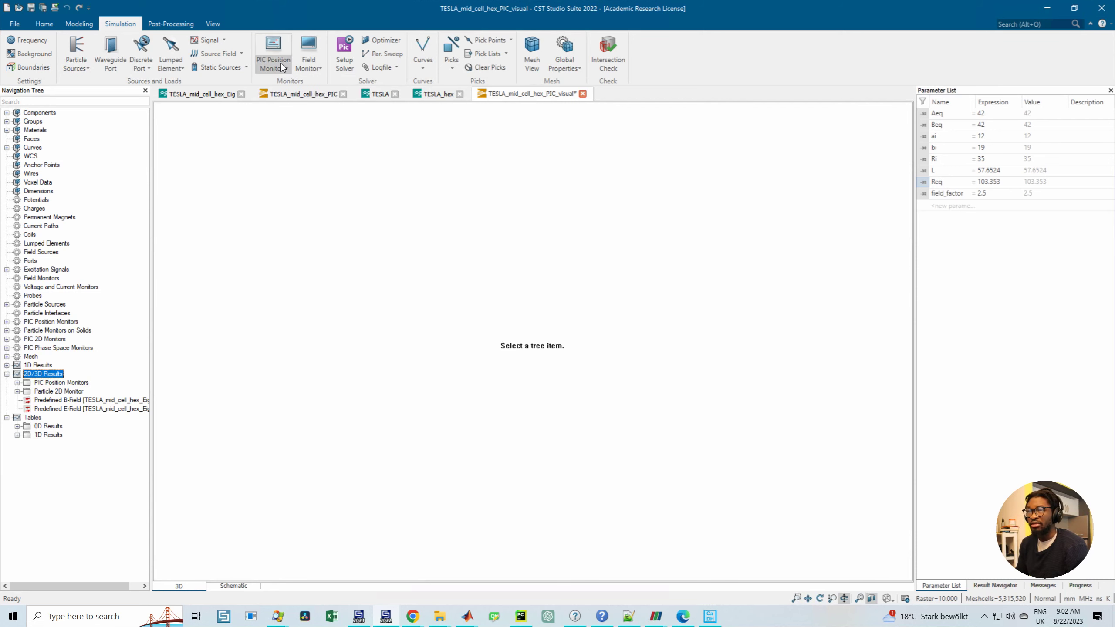
pyautogui.click(276, 70)
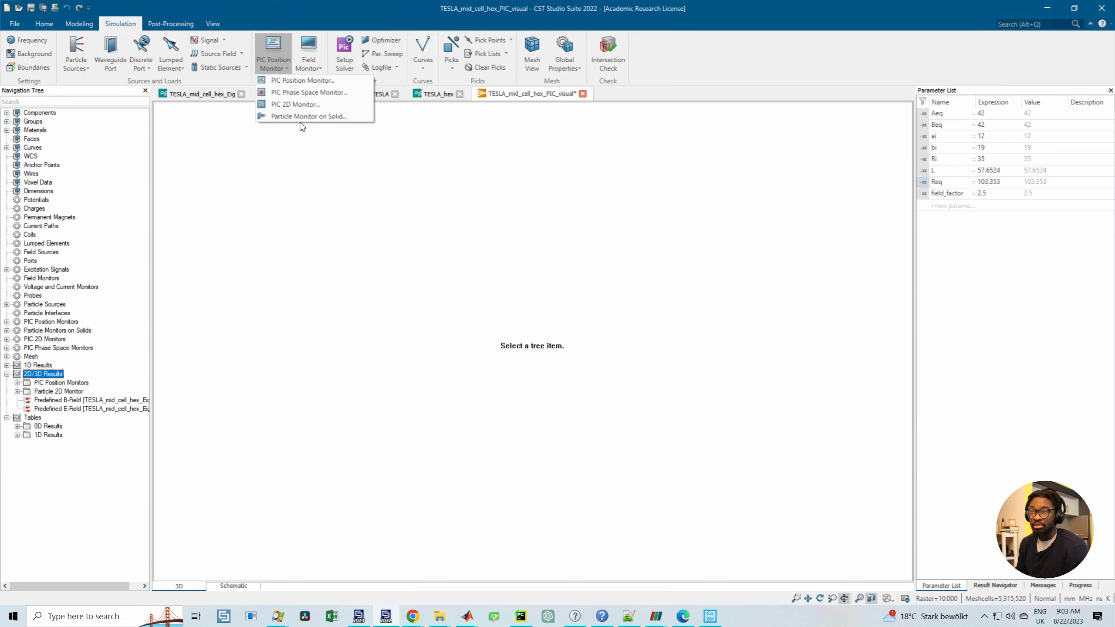
pyautogui.click(293, 246)
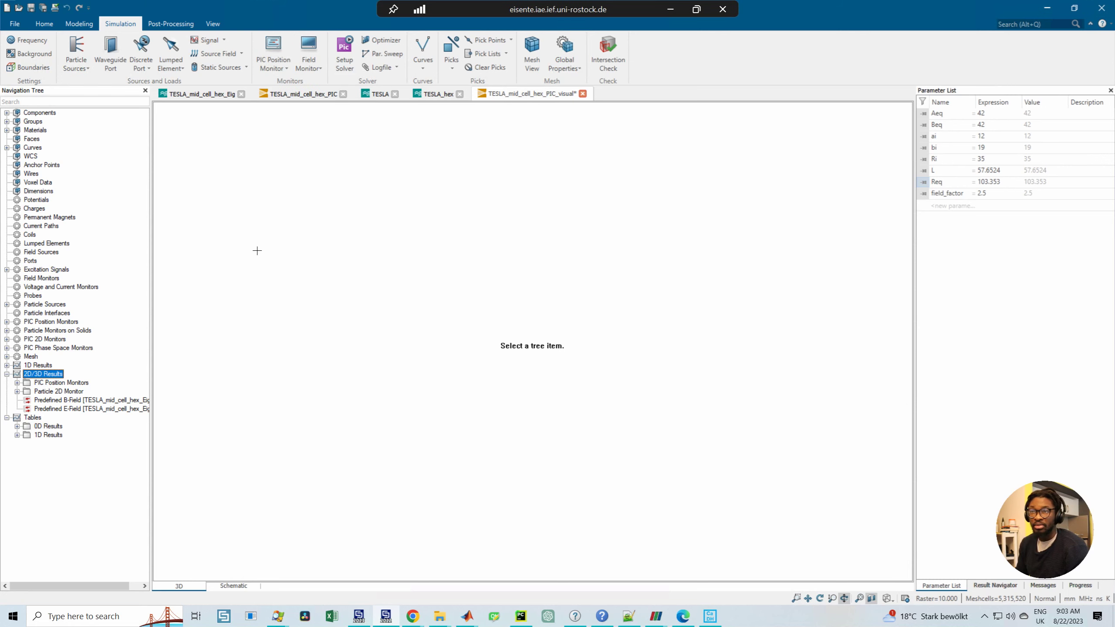
# Step: Expand the 1D results and the PIC 2D, solid-based and PIC position monitor groups to examine the defined monitors
pyautogui.click(7, 365)
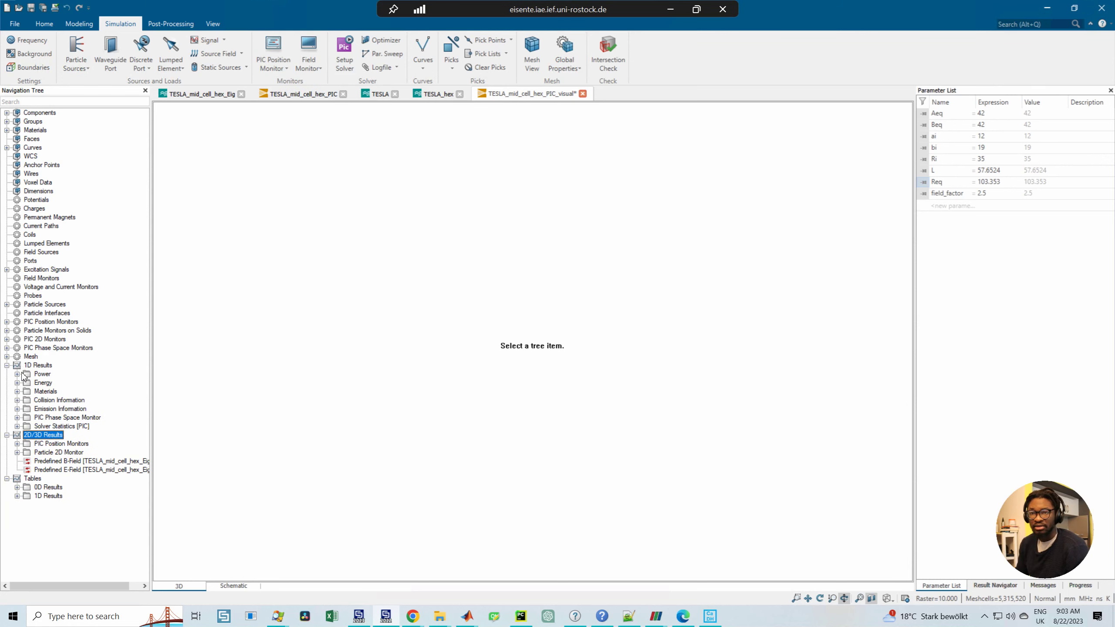
pyautogui.click(7, 348)
pyautogui.click(7, 348)
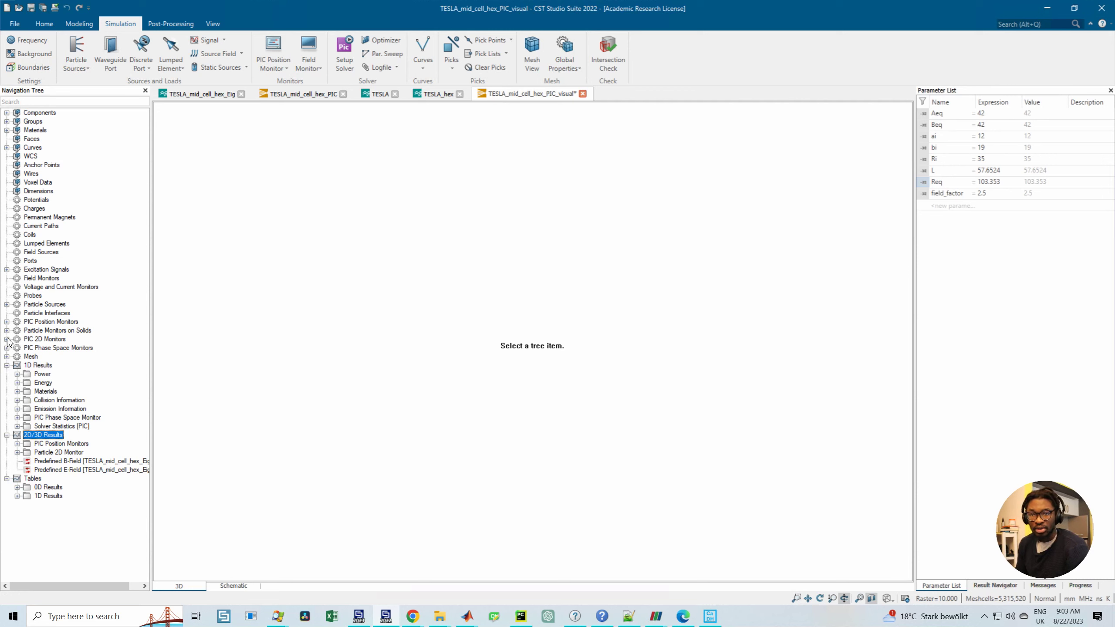
pyautogui.click(7, 339)
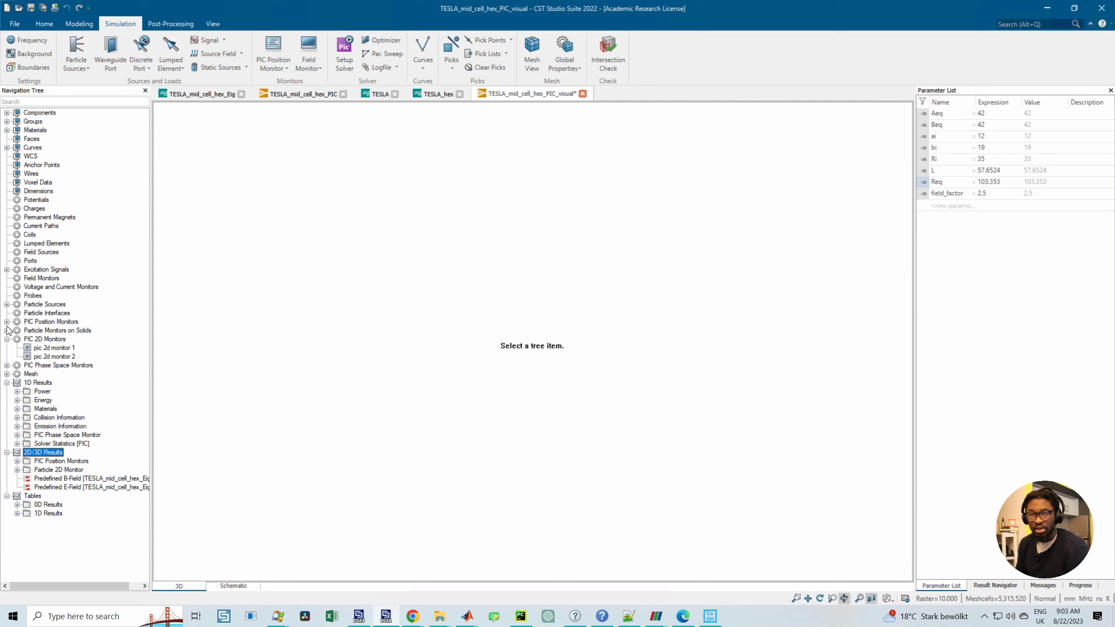
pyautogui.click(7, 330)
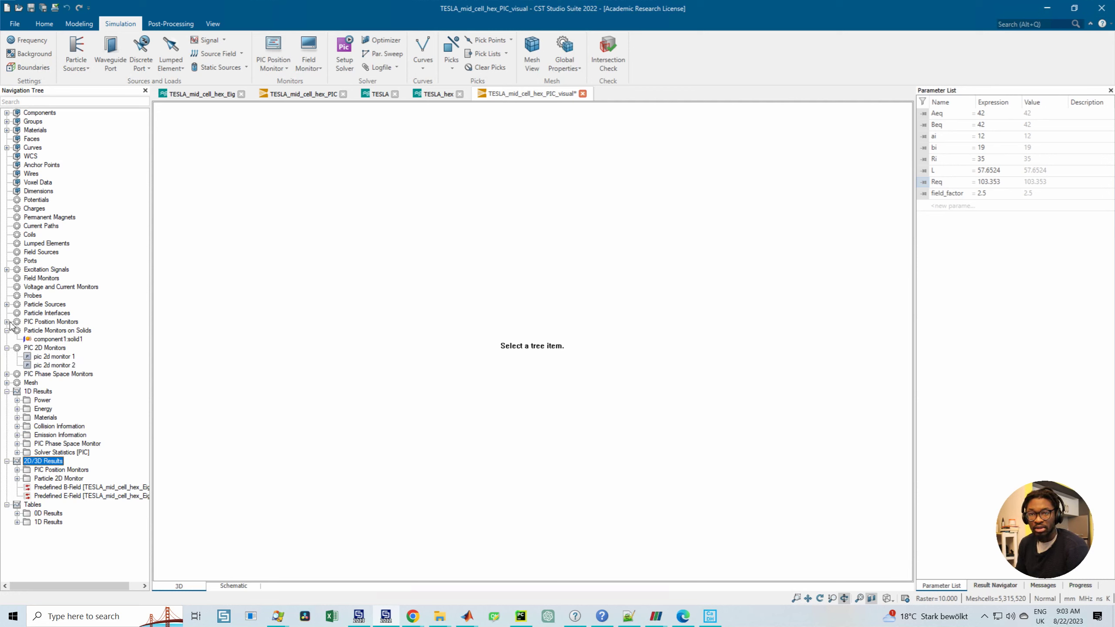
pyautogui.click(7, 322)
# Step: Review the start time and step width settings of position monitor 1 and close them without changes
pyautogui.click(49, 330)
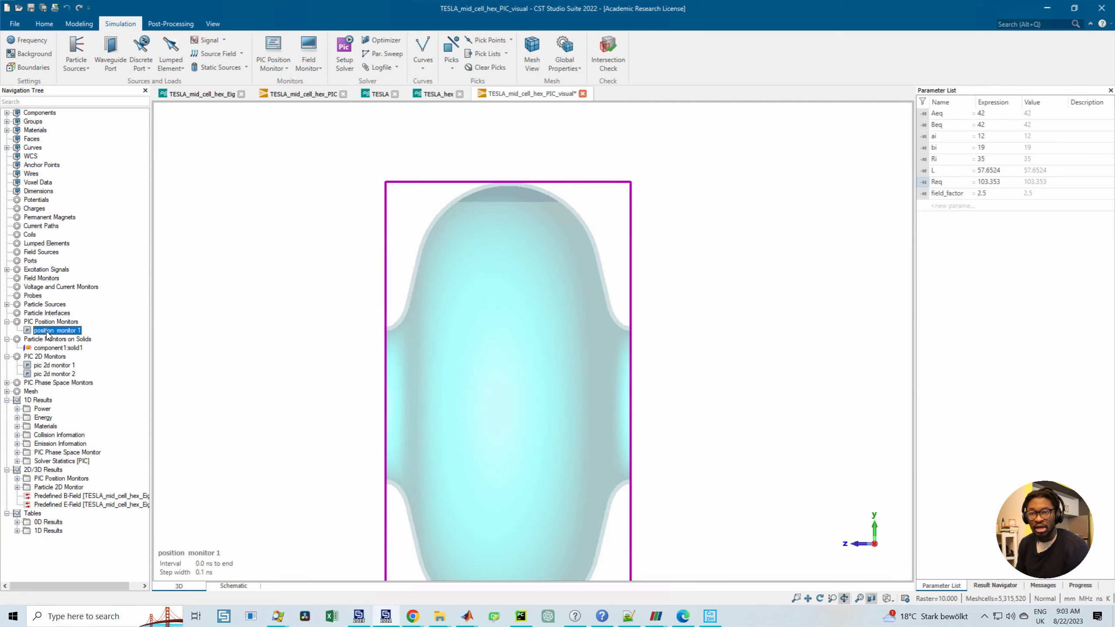
pyautogui.doubleClick(48, 332)
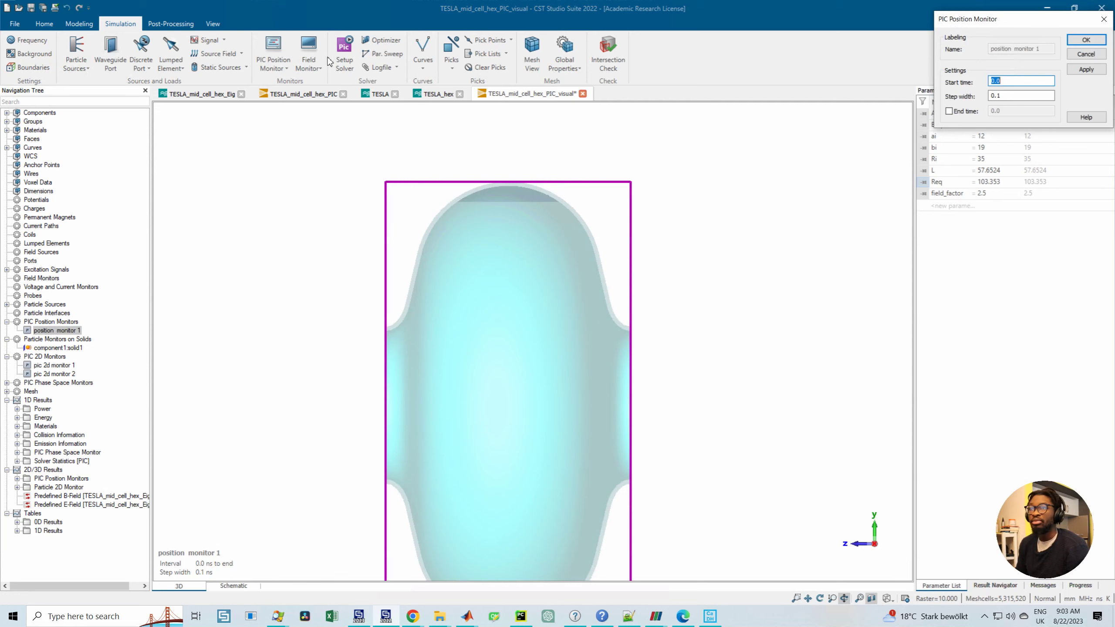
pyautogui.click(286, 75)
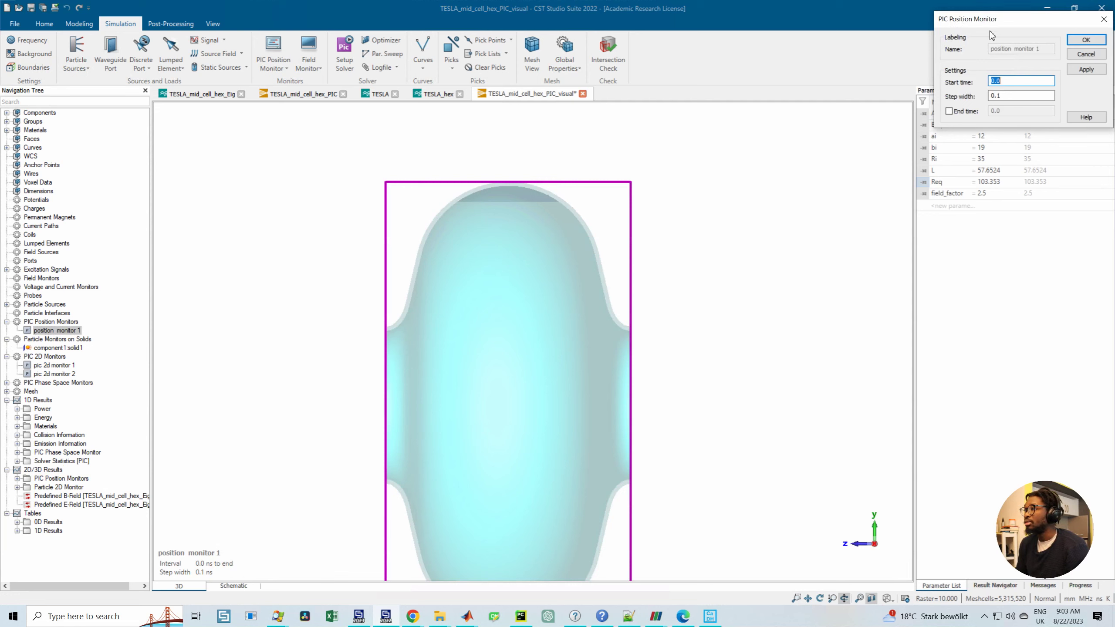
pyautogui.moveTo(985, 19); pyautogui.dragTo(752, 133)
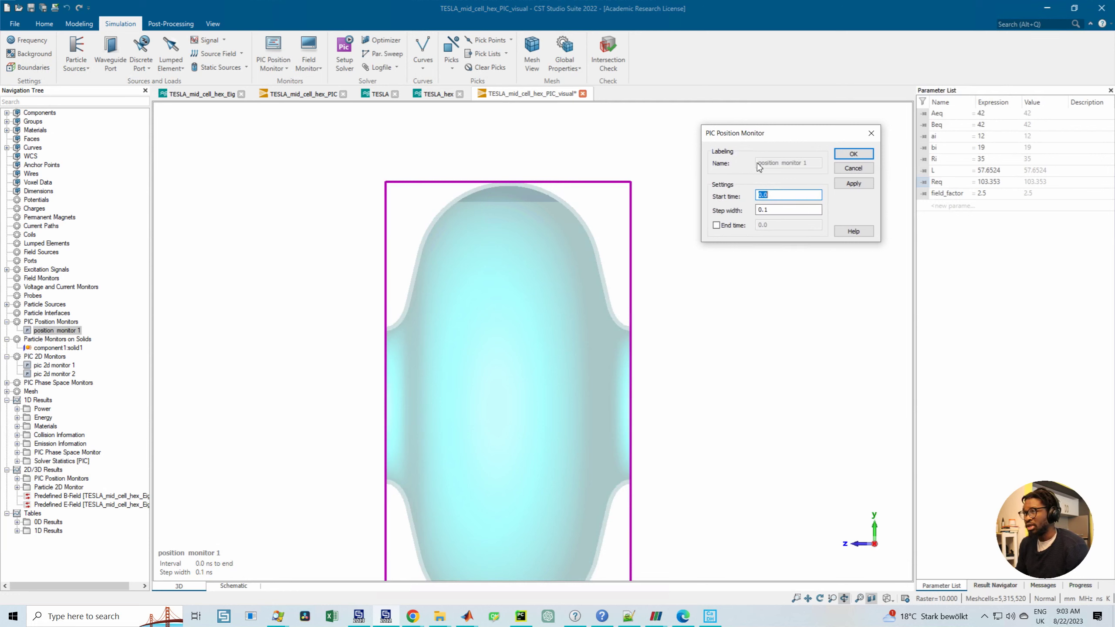
pyautogui.click(776, 211)
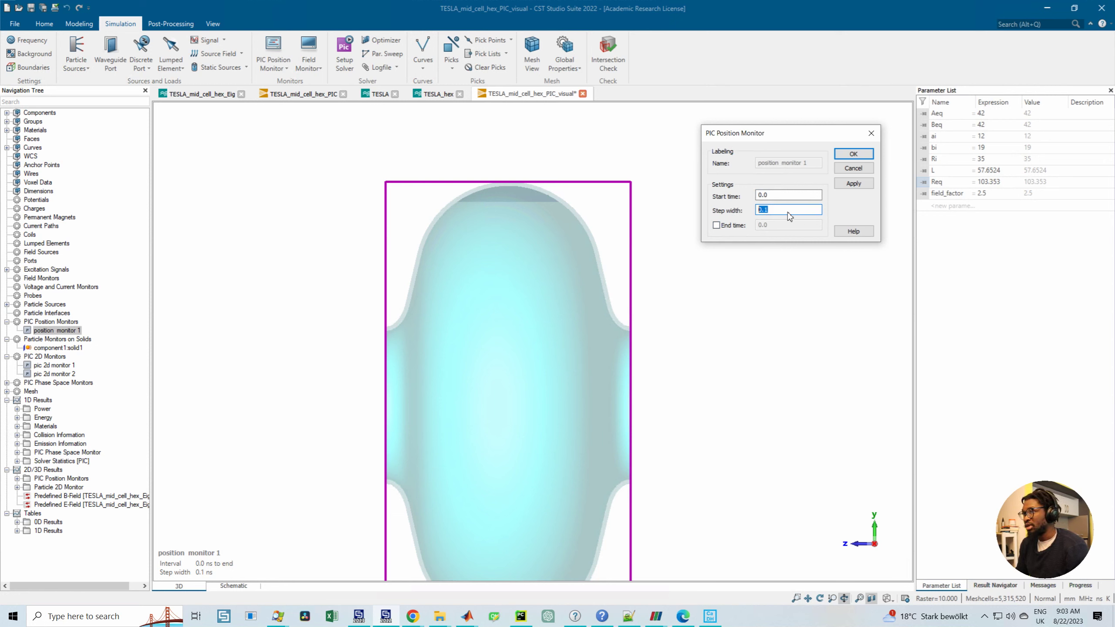
pyautogui.click(871, 133)
# Step: Examine the default settings for a new PIC position monitor and close the dialog without creating one
pyautogui.click(286, 71)
pyautogui.click(289, 80)
pyautogui.moveTo(960, 24); pyautogui.dragTo(754, 129)
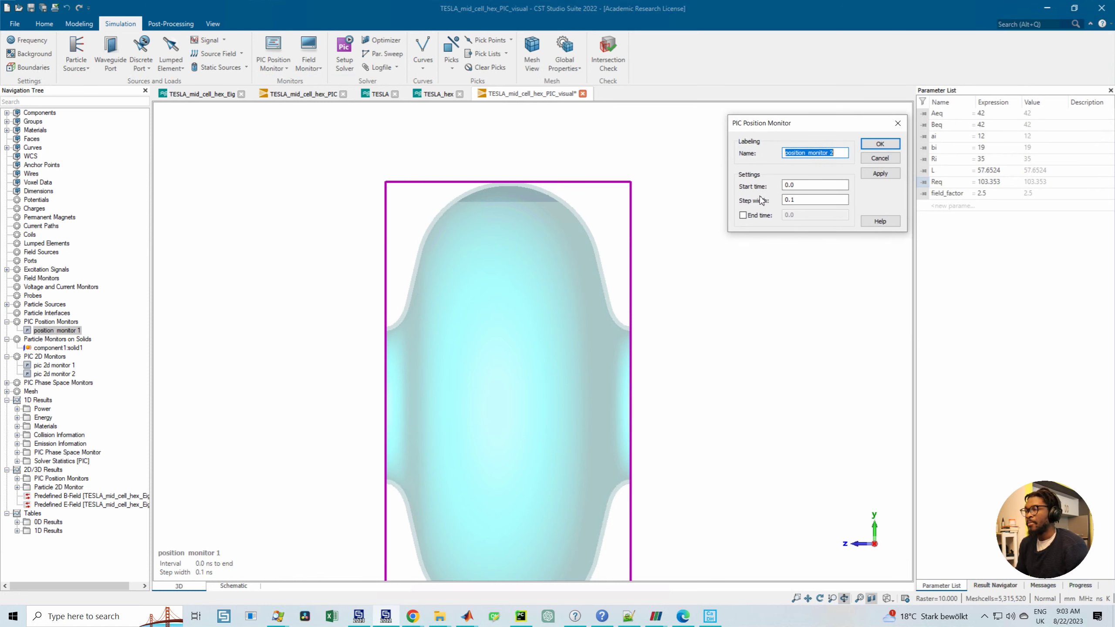
pyautogui.click(898, 123)
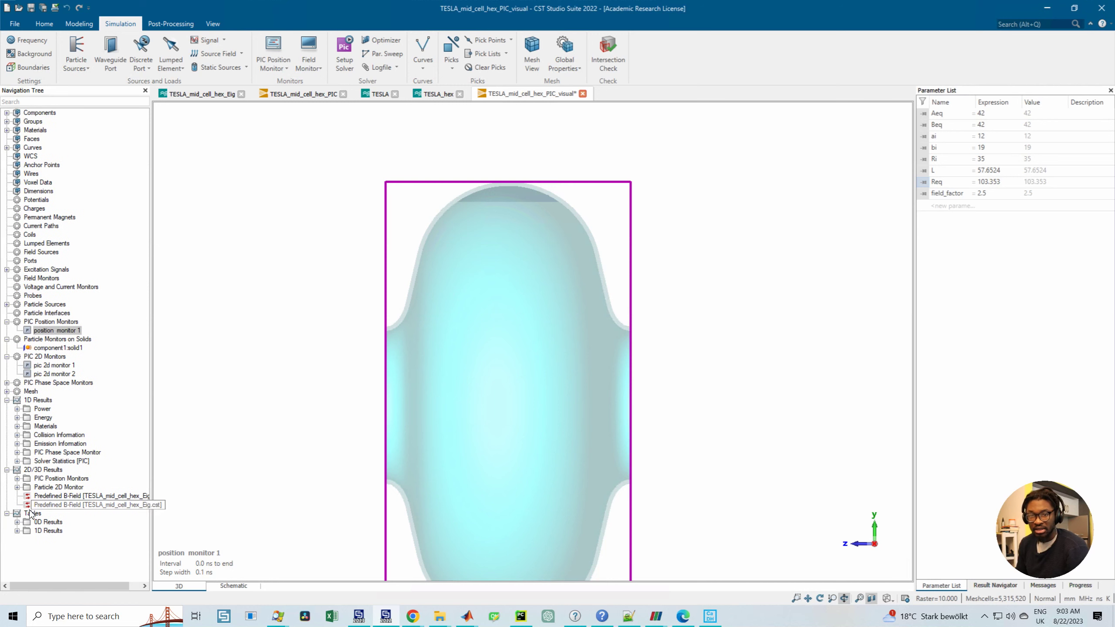
# Step: Display the Particle preview from the 2D/3D PIC position monitor results
pyautogui.click(17, 522)
pyautogui.click(17, 522)
pyautogui.click(17, 478)
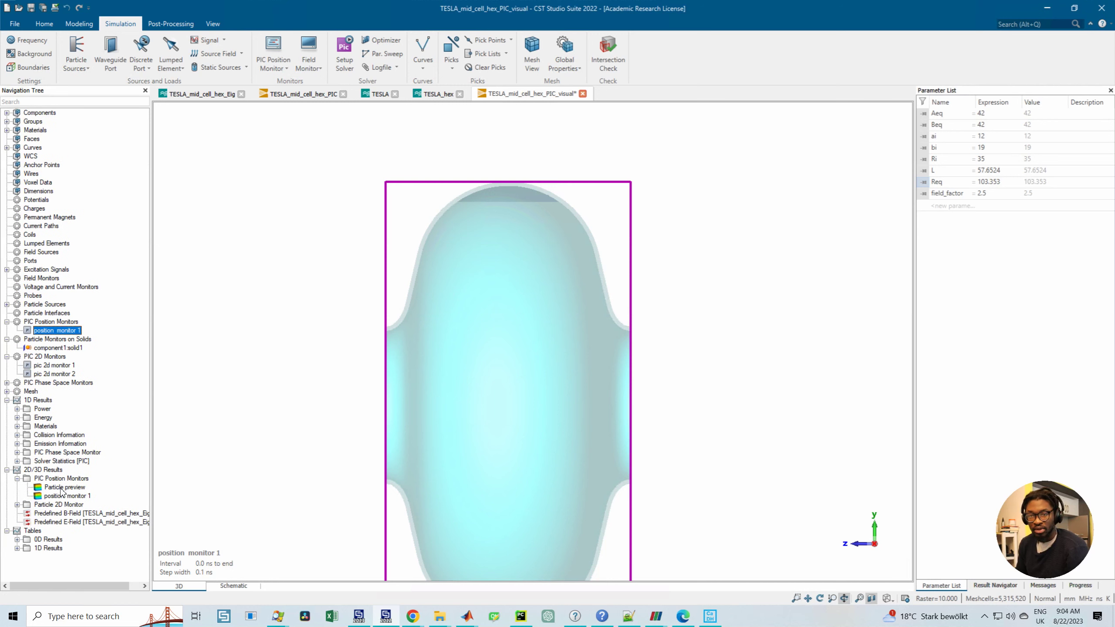
pyautogui.click(61, 487)
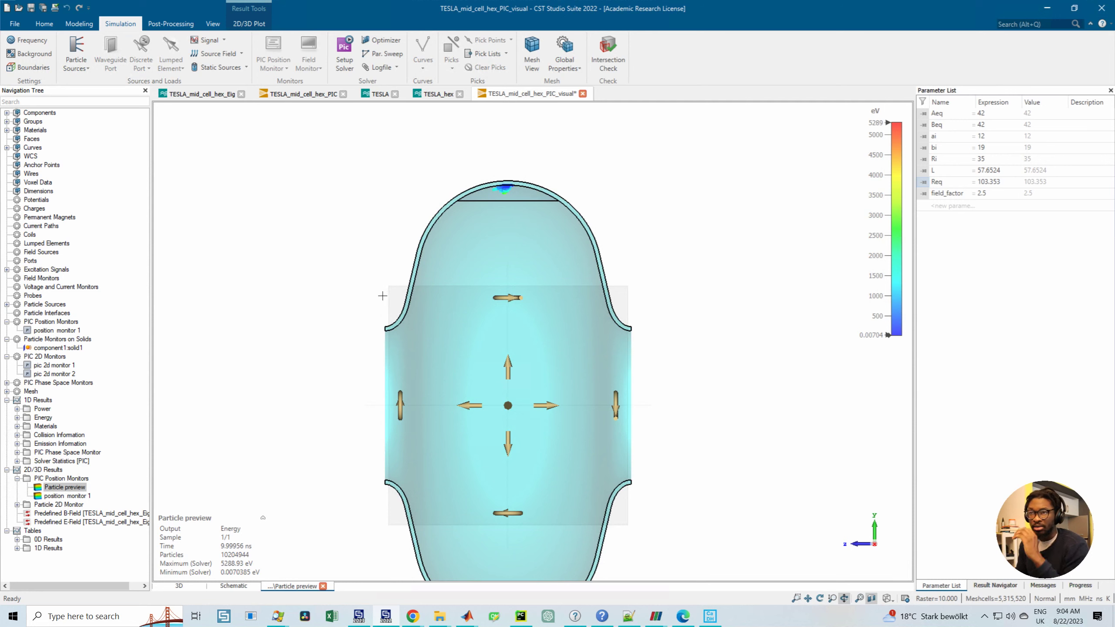
pyautogui.scroll(1, 505, 200)
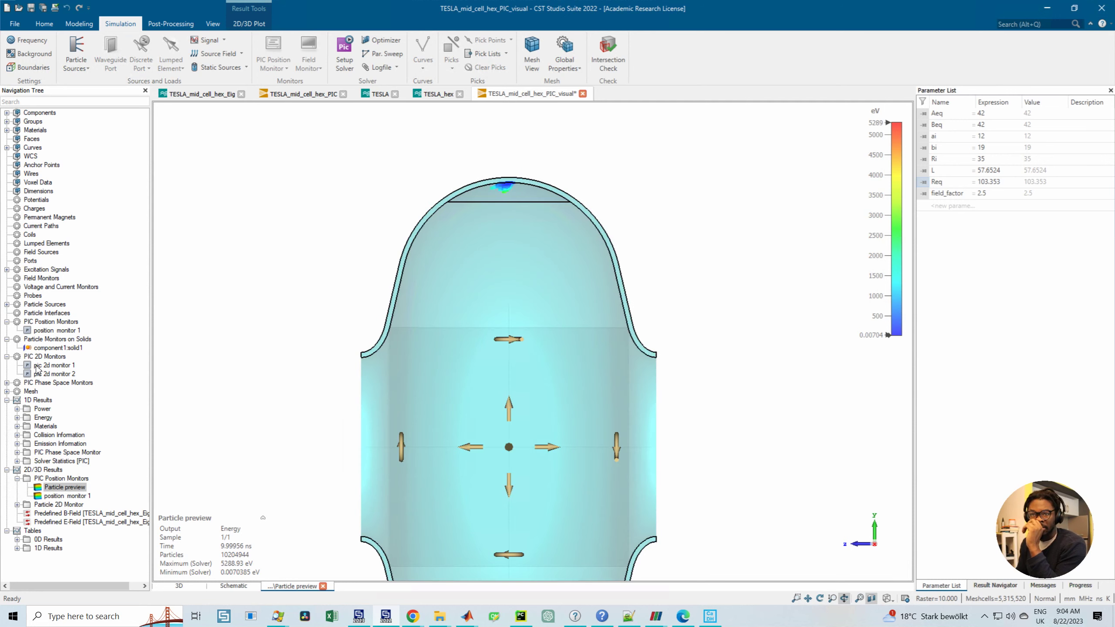
# Step: Display the position monitor 1 result and examine the particles at the cavity's upper inner wall up close
pyautogui.click(44, 333)
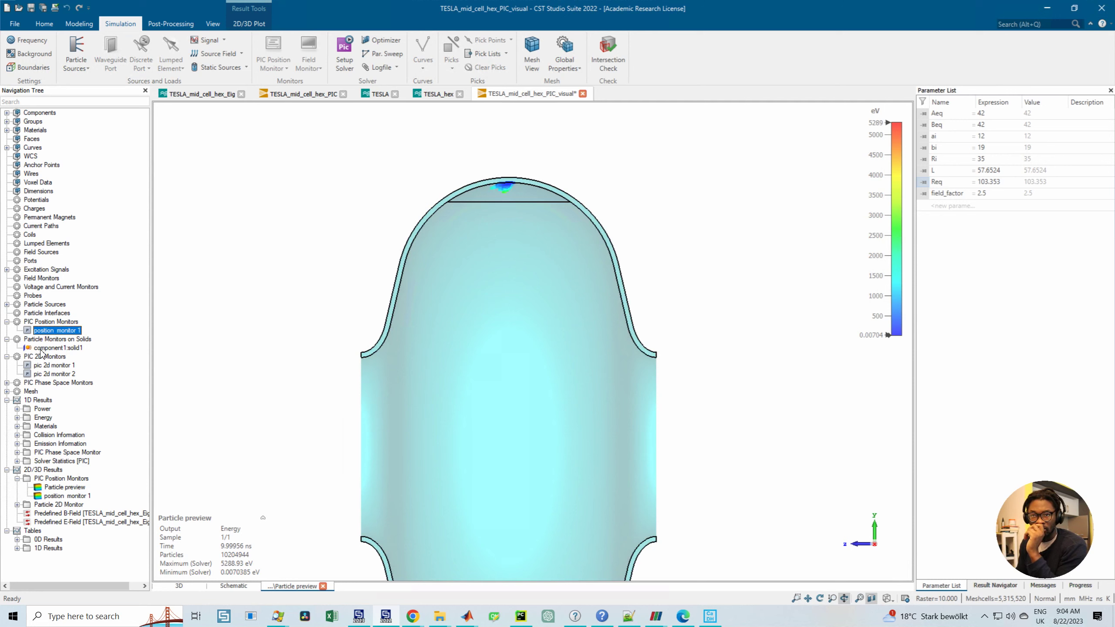
pyautogui.click(44, 348)
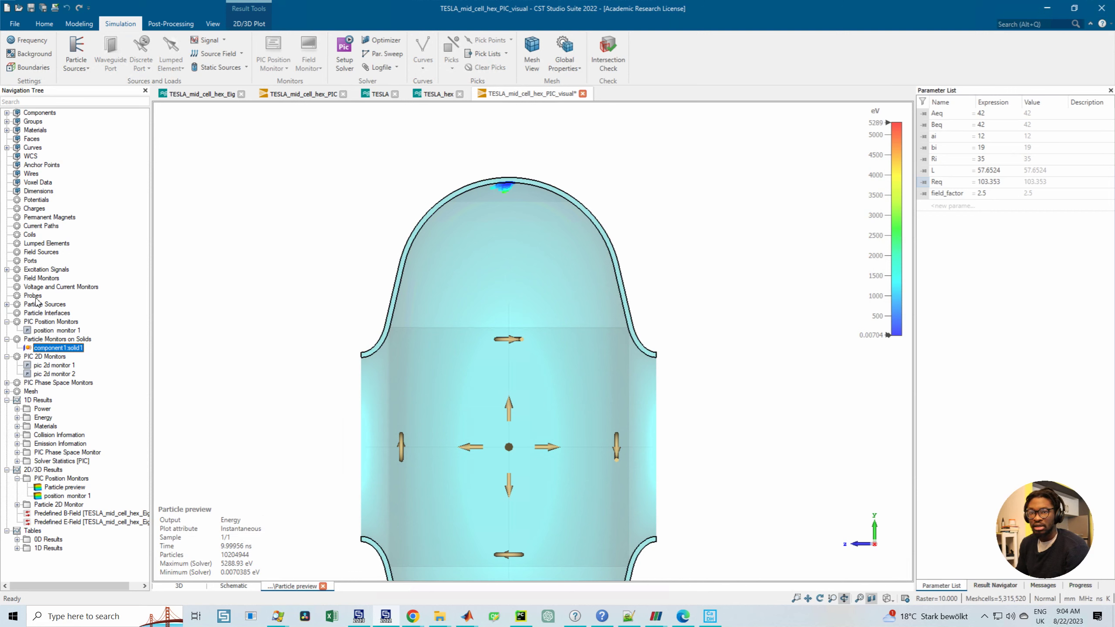
pyautogui.click(65, 496)
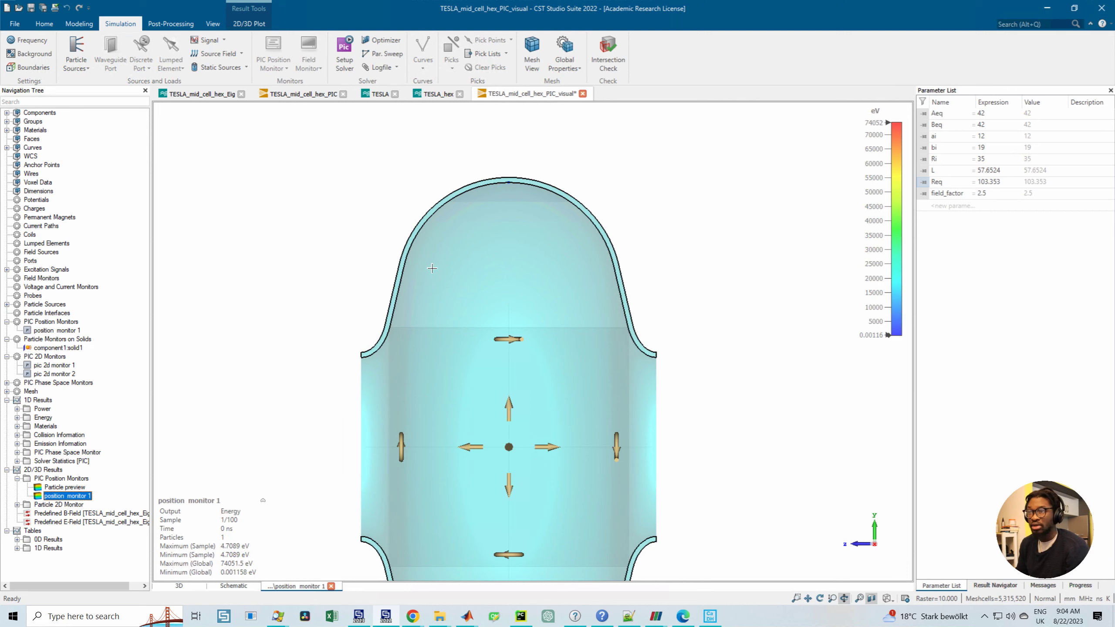
pyautogui.click(508, 196)
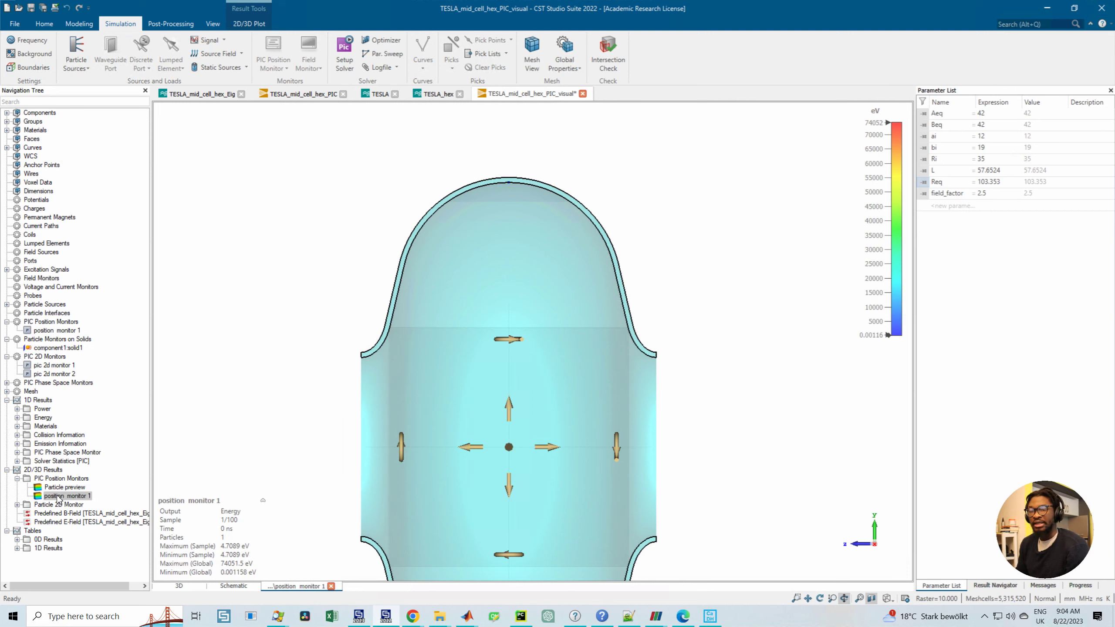
pyautogui.moveTo(536, 170); pyautogui.dragTo(514, 217, button='middle')
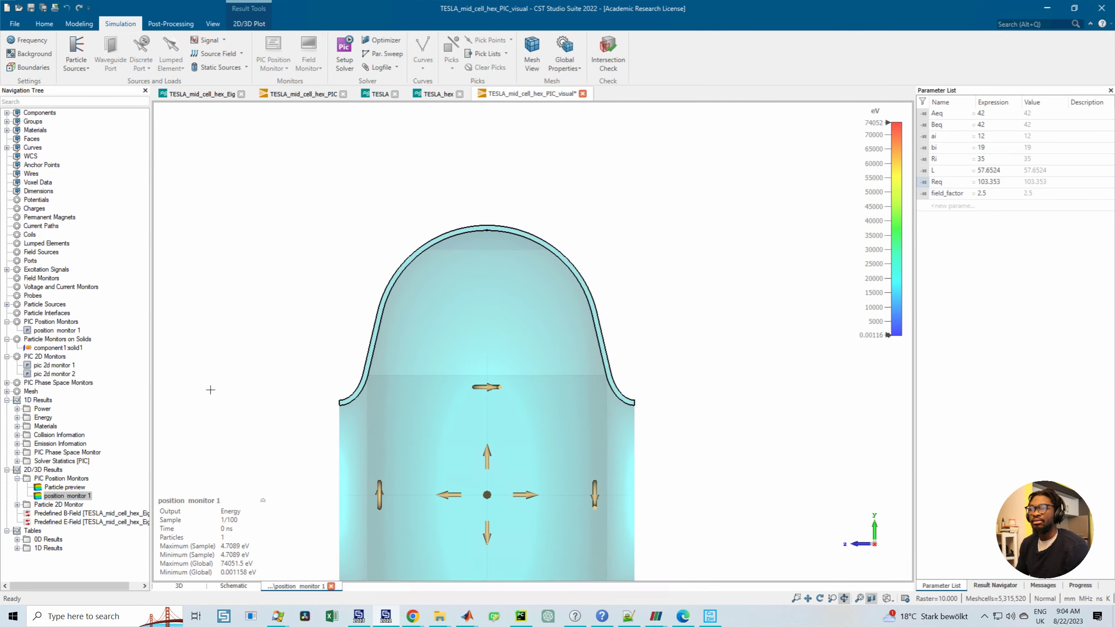
pyautogui.scroll(4, 494, 251)
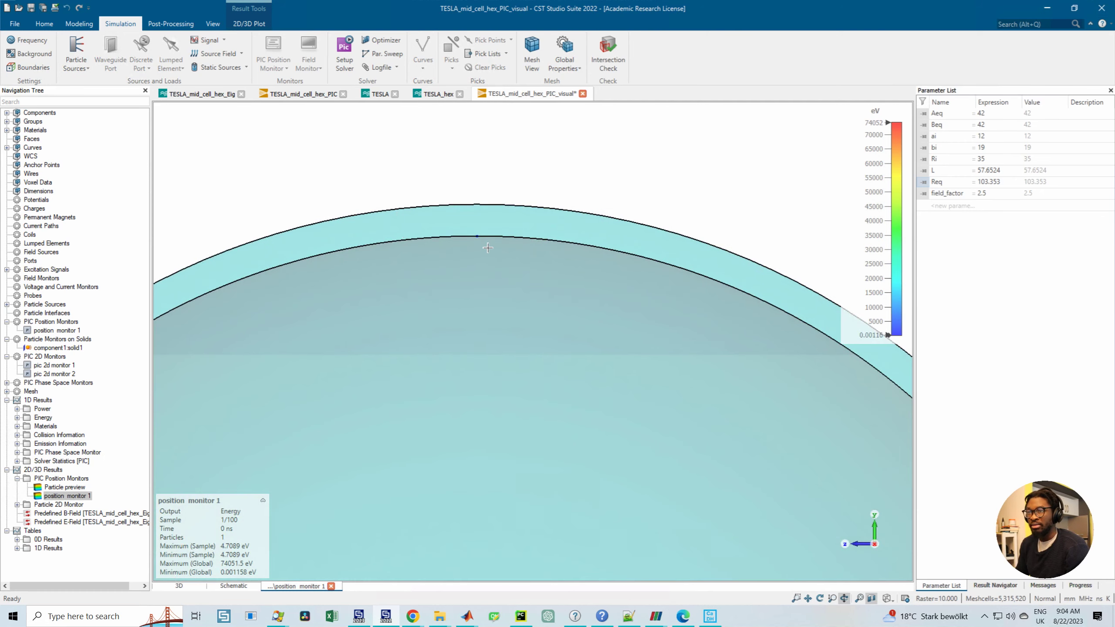
pyautogui.scroll(2, 487, 248)
pyautogui.scroll(-2, 485, 252)
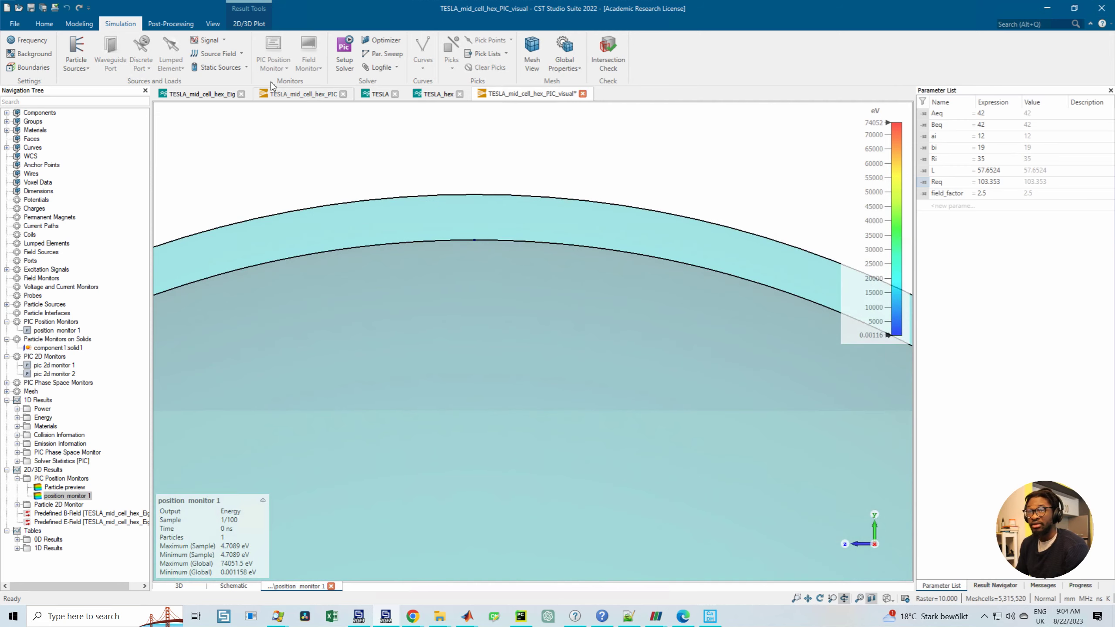
# Step: Rescale the color ramp of the position monitor plot to the 3.10011 ns sample's energy range, 2.95465 to 1824.82 eV
pyautogui.click(249, 23)
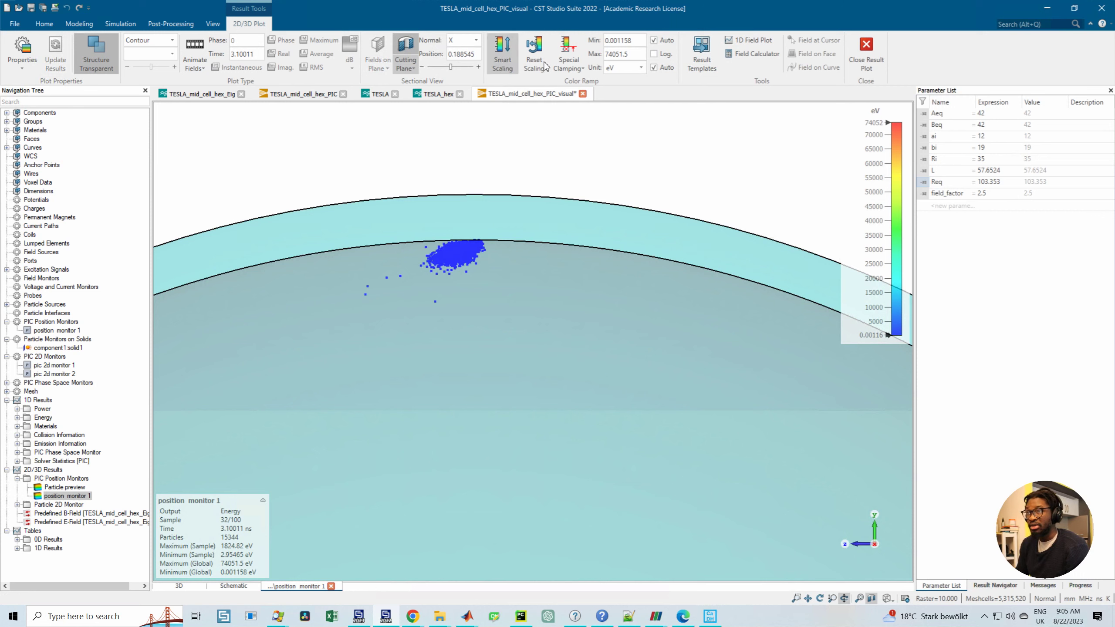
pyautogui.click(503, 52)
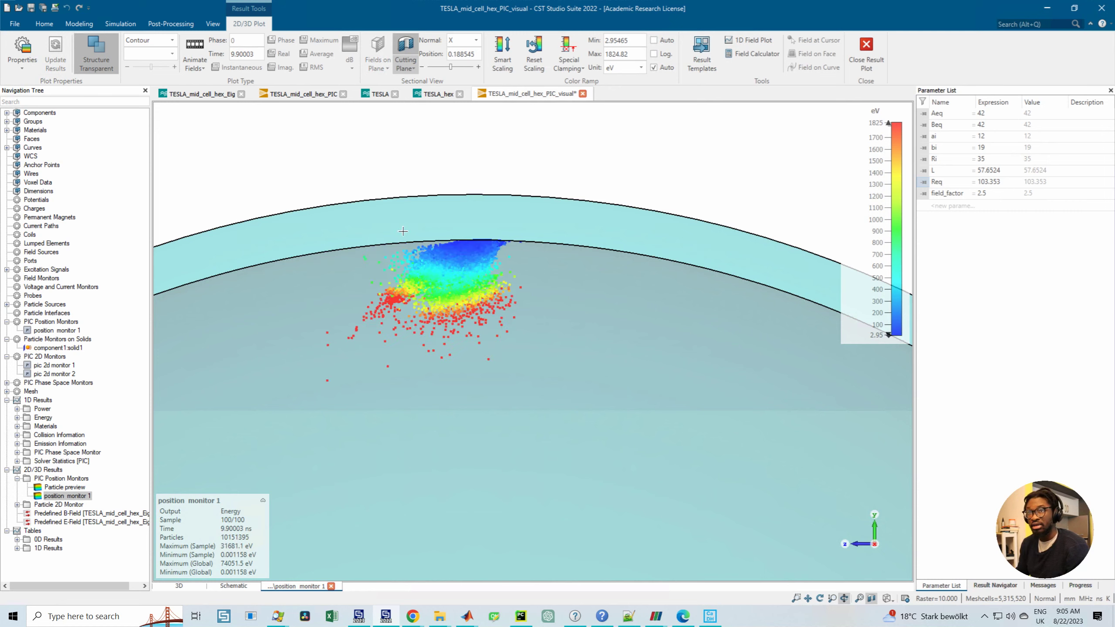
# Step: Animate the position monitor 1 particles over time and stop the animation at 7.90032 ns
pyautogui.click(194, 51)
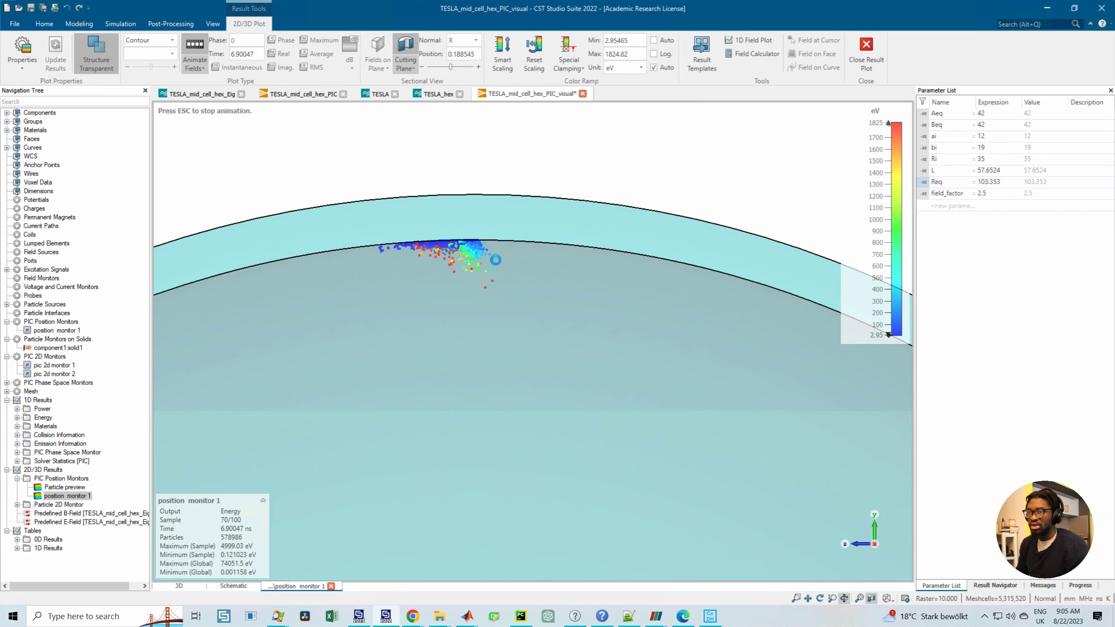
pyautogui.click(198, 53)
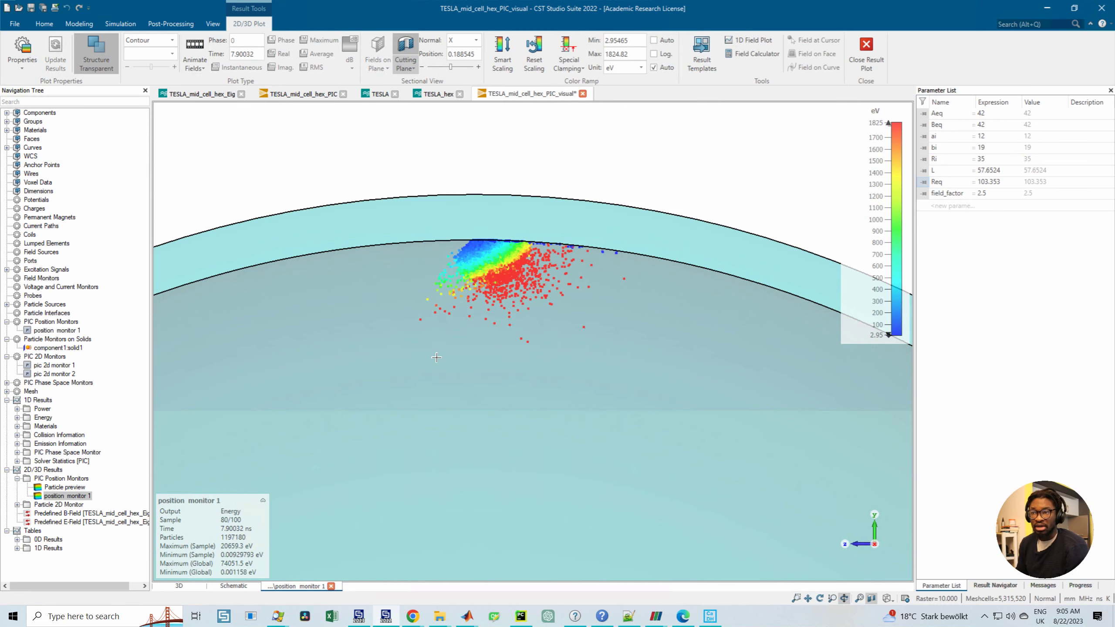
pyautogui.scroll(-2, 487, 324)
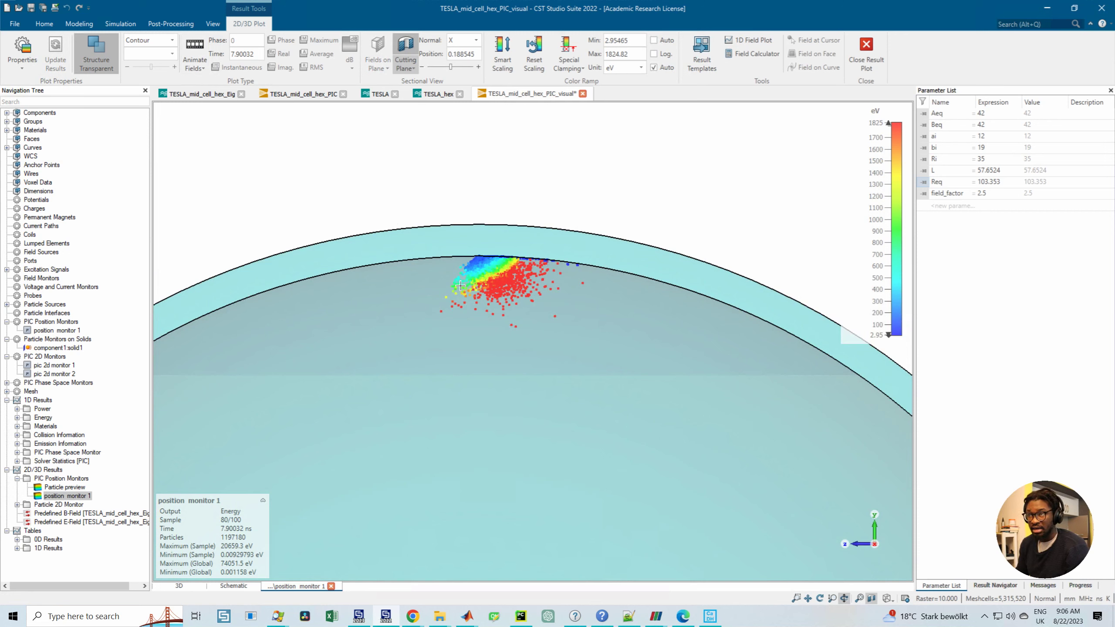
# Step: Display the Particle preview result of the PIC position monitors and close its plot
pyautogui.click(62, 488)
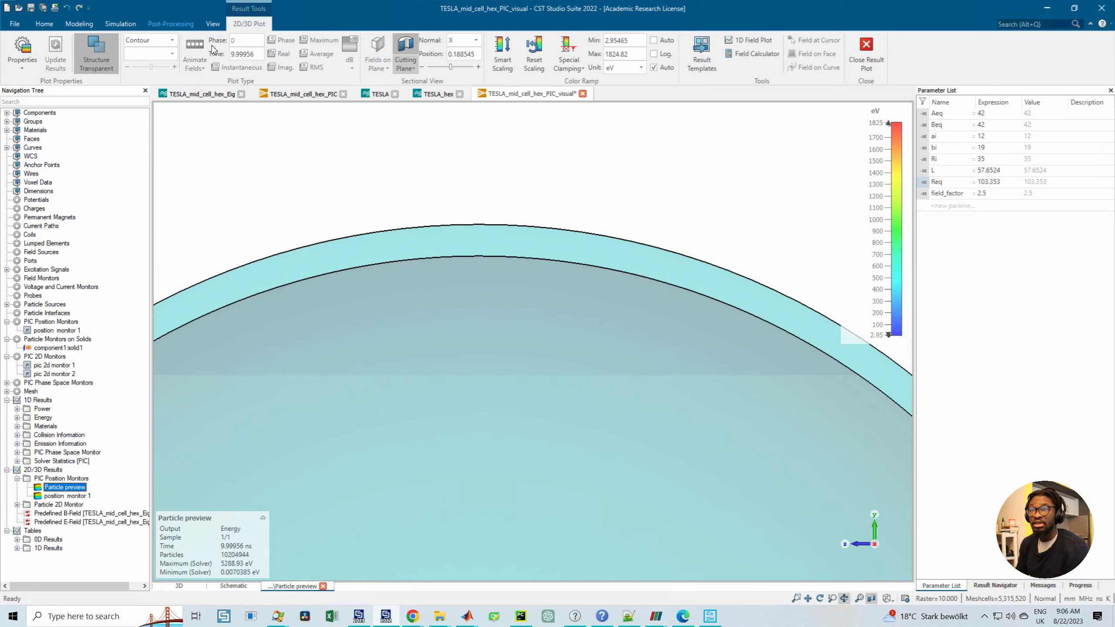
pyautogui.click(323, 586)
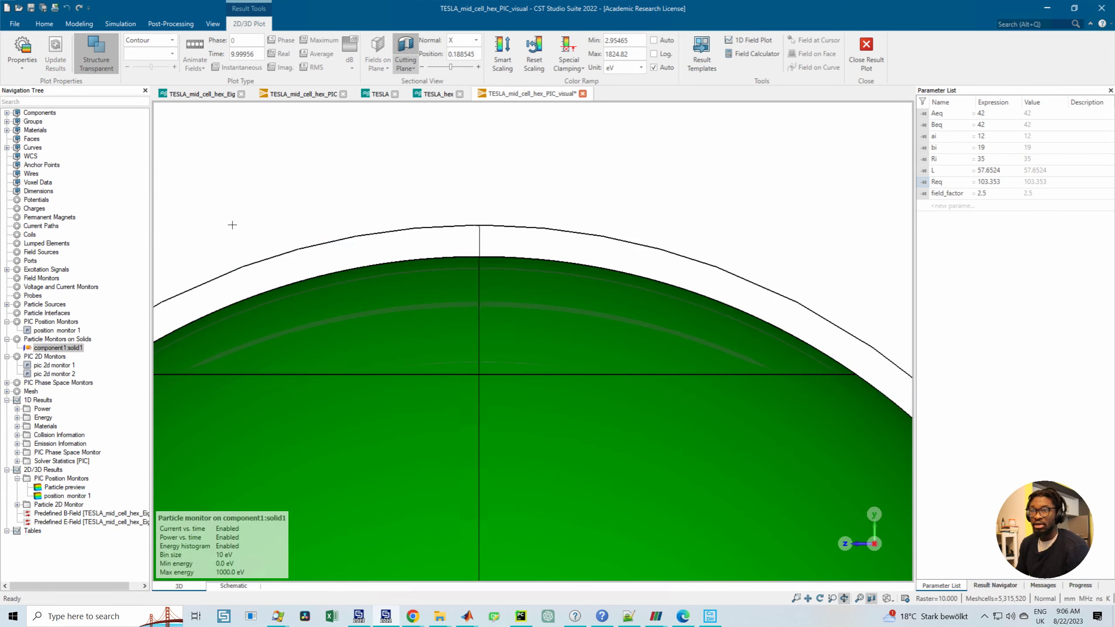
pyautogui.click(289, 70)
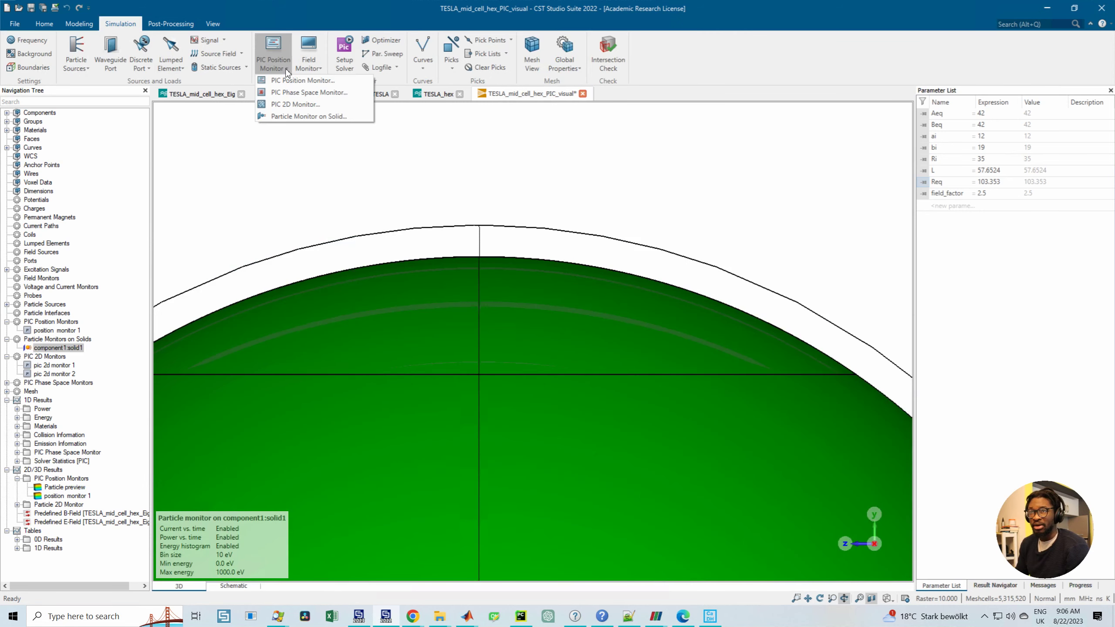
pyautogui.click(293, 104)
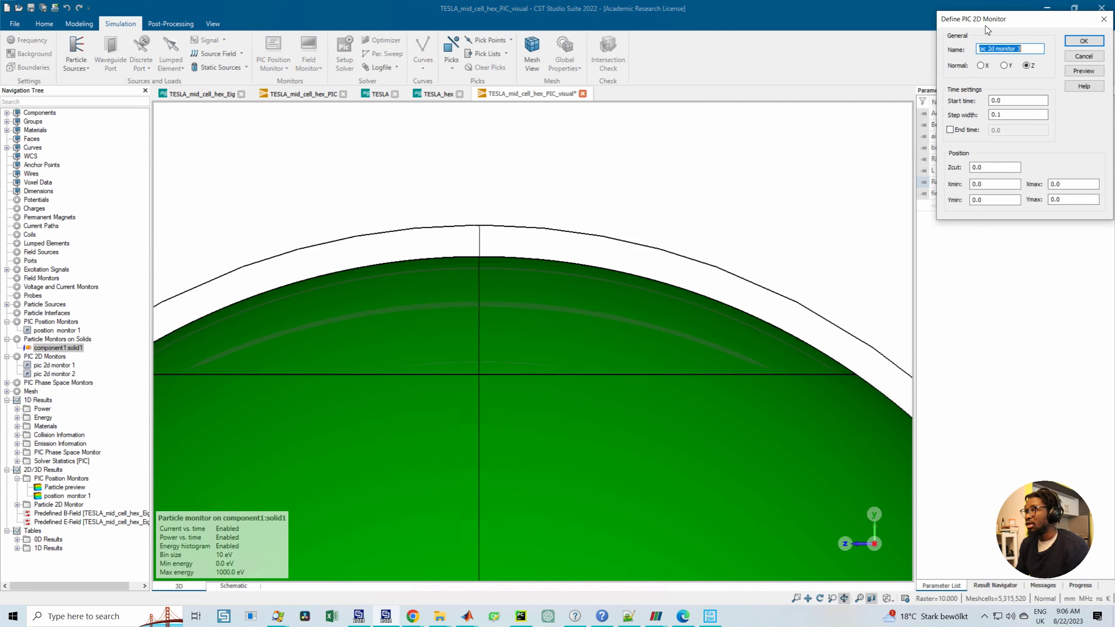
pyautogui.moveTo(984, 30); pyautogui.dragTo(811, 88)
pyautogui.click(938, 82)
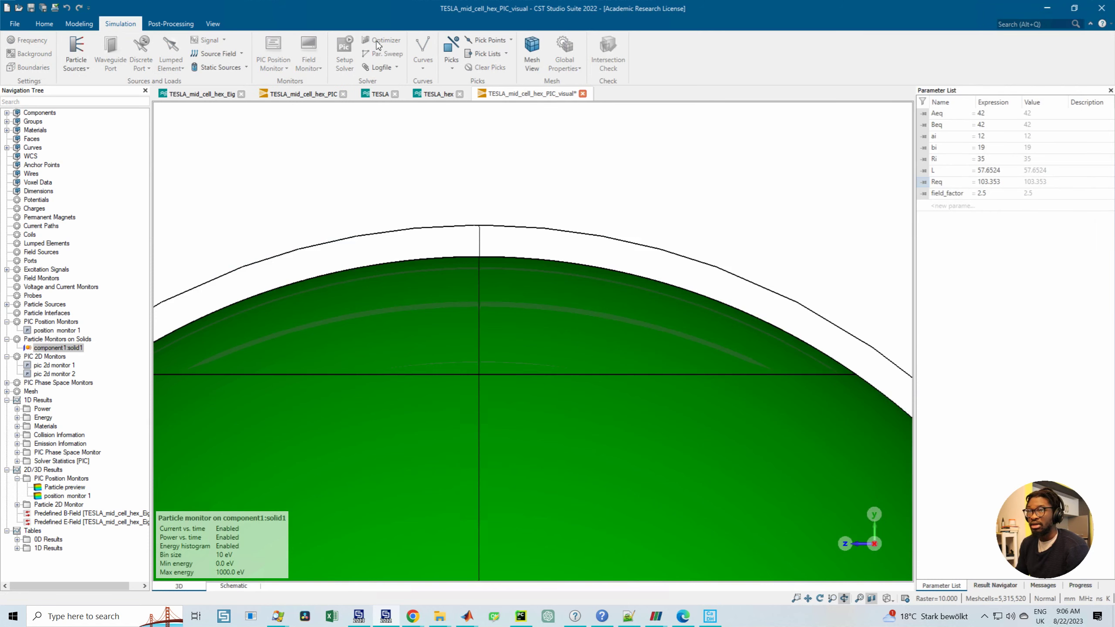
# Step: Open a new particle monitor on solid or background, inspect its selectable background entities, and close it without creating a monitor
pyautogui.click(286, 68)
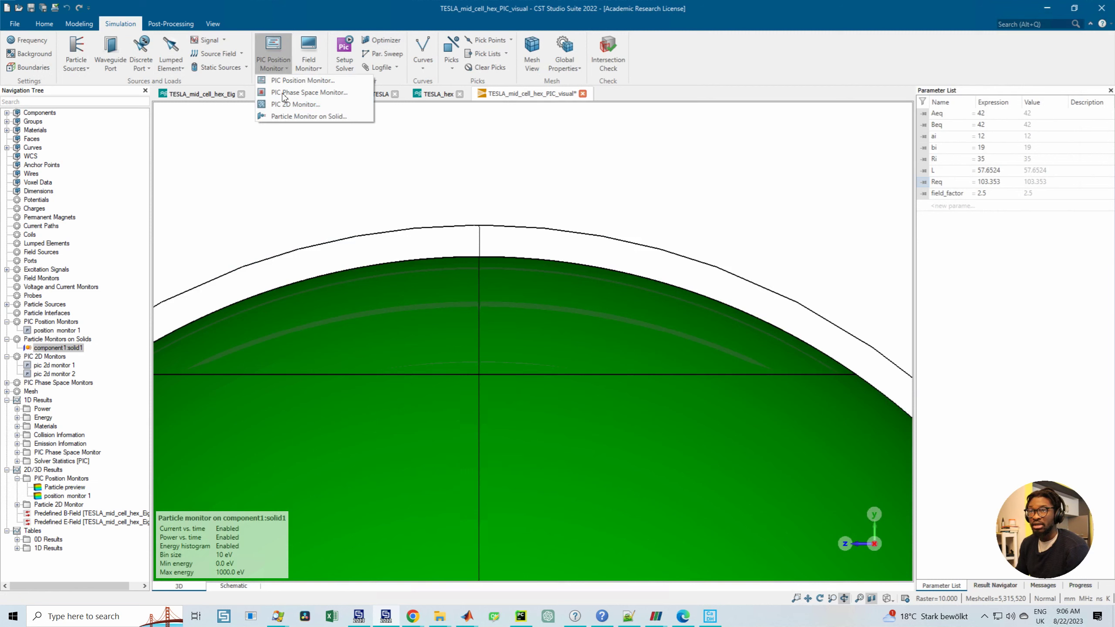
pyautogui.click(286, 117)
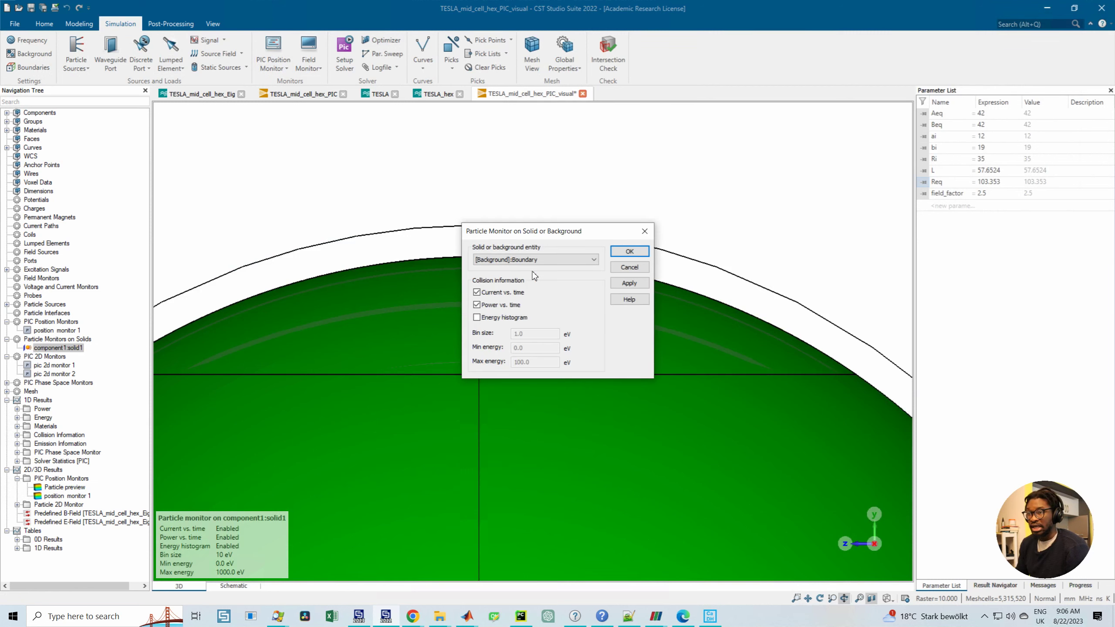
pyautogui.moveTo(512, 231); pyautogui.dragTo(515, 189)
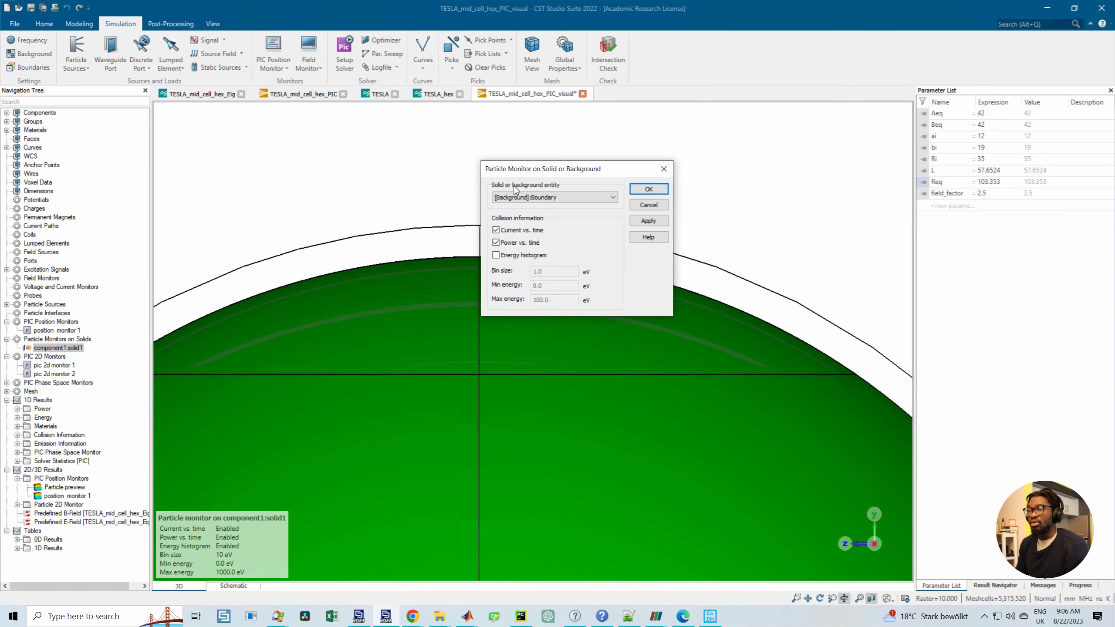
pyautogui.click(544, 198)
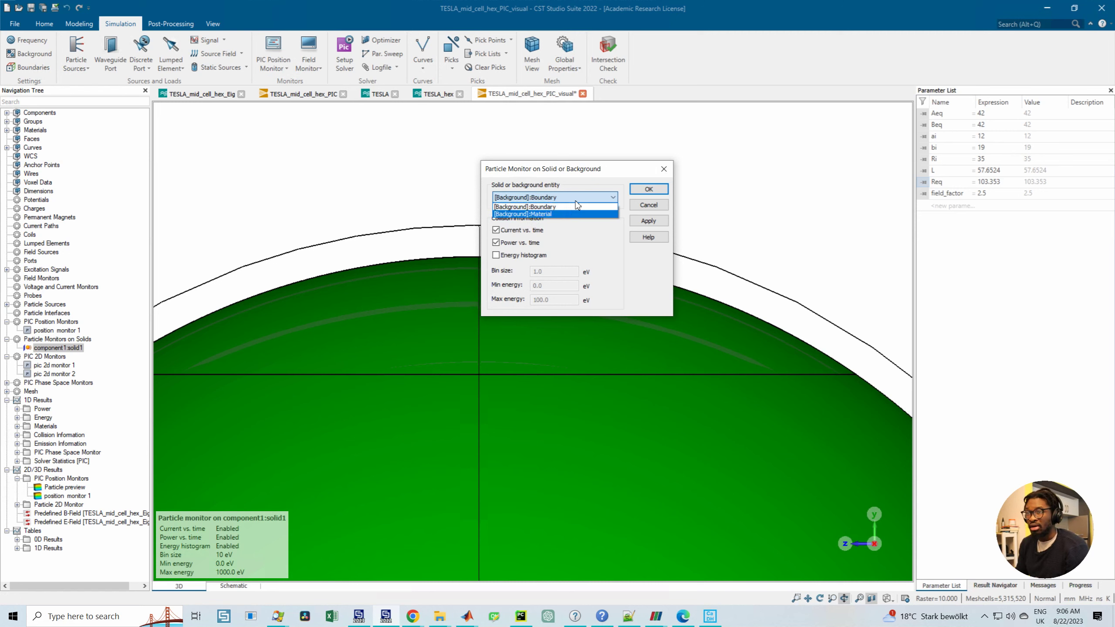
pyautogui.click(663, 171)
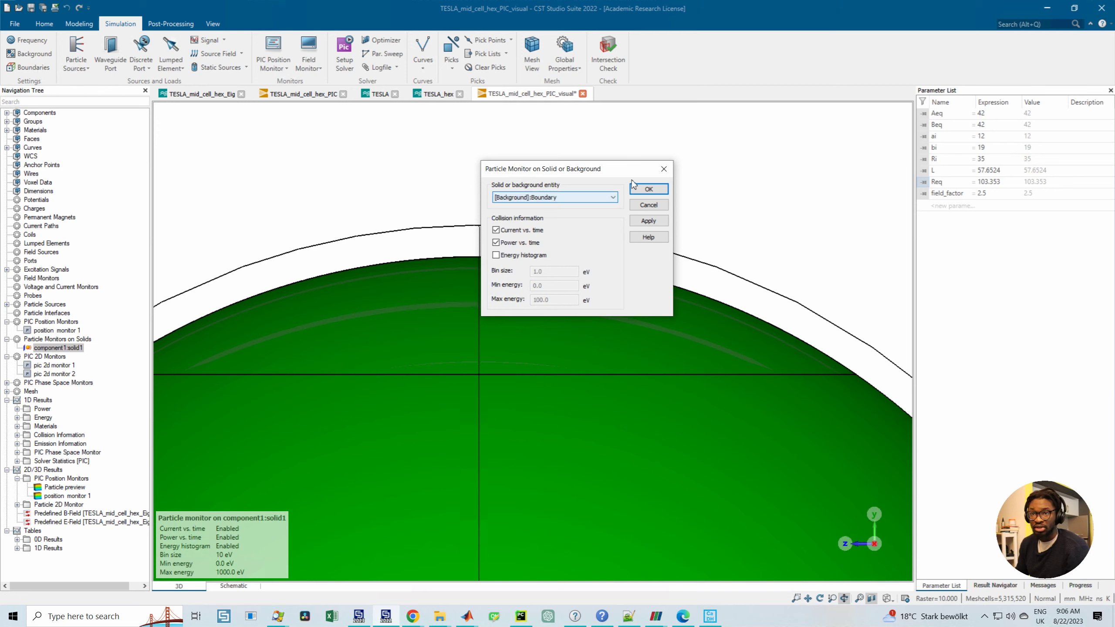
pyautogui.click(664, 169)
# Step: Open the settings of the component1:solid1 particle monitor and examine its collision information options, including the energy histogram's bin size and energy limits
pyautogui.doubleClick(65, 349)
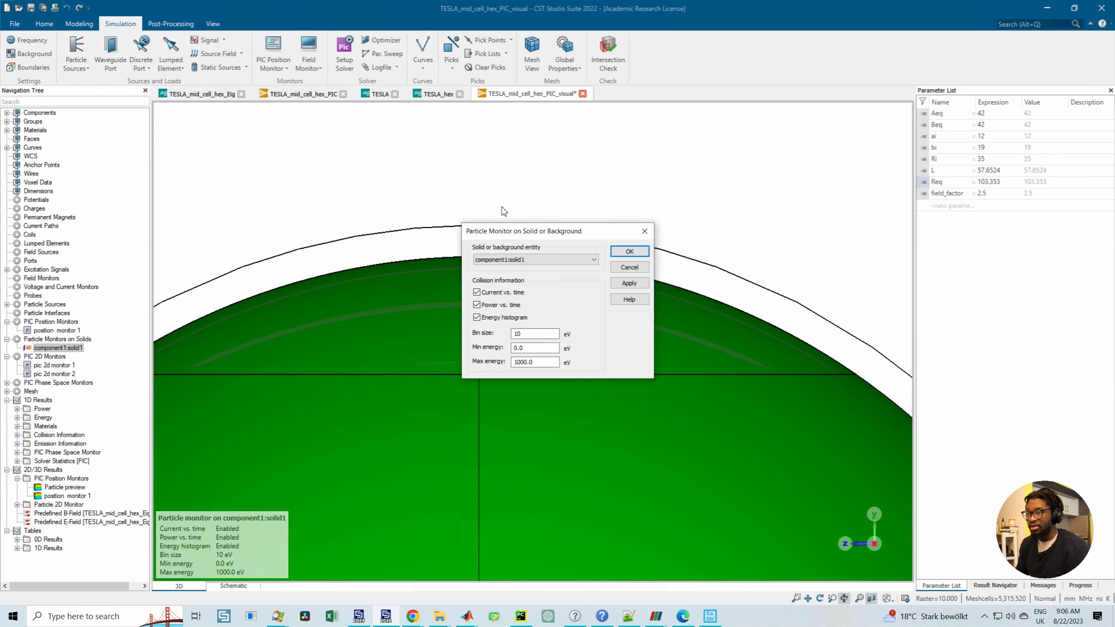
pyautogui.moveTo(512, 231); pyautogui.dragTo(507, 157)
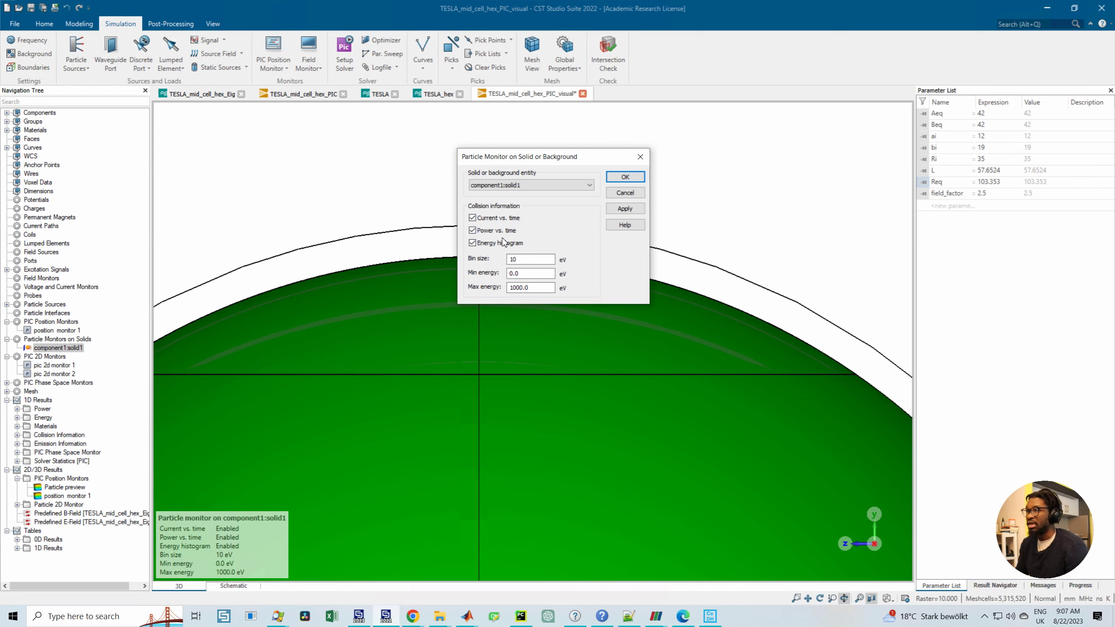
pyautogui.click(472, 243)
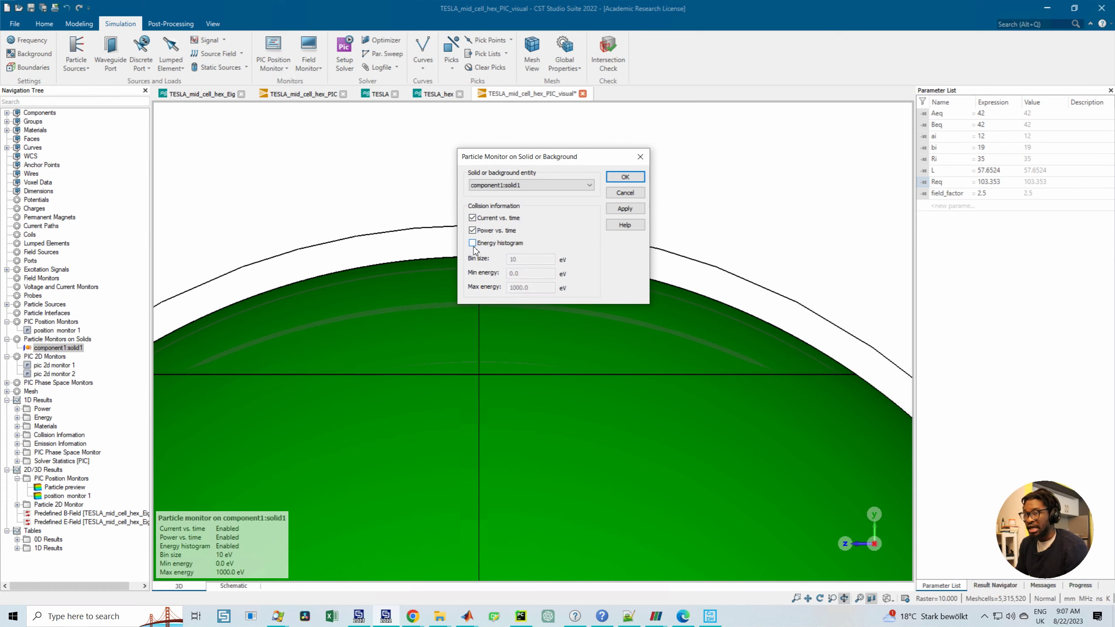
pyautogui.click(473, 243)
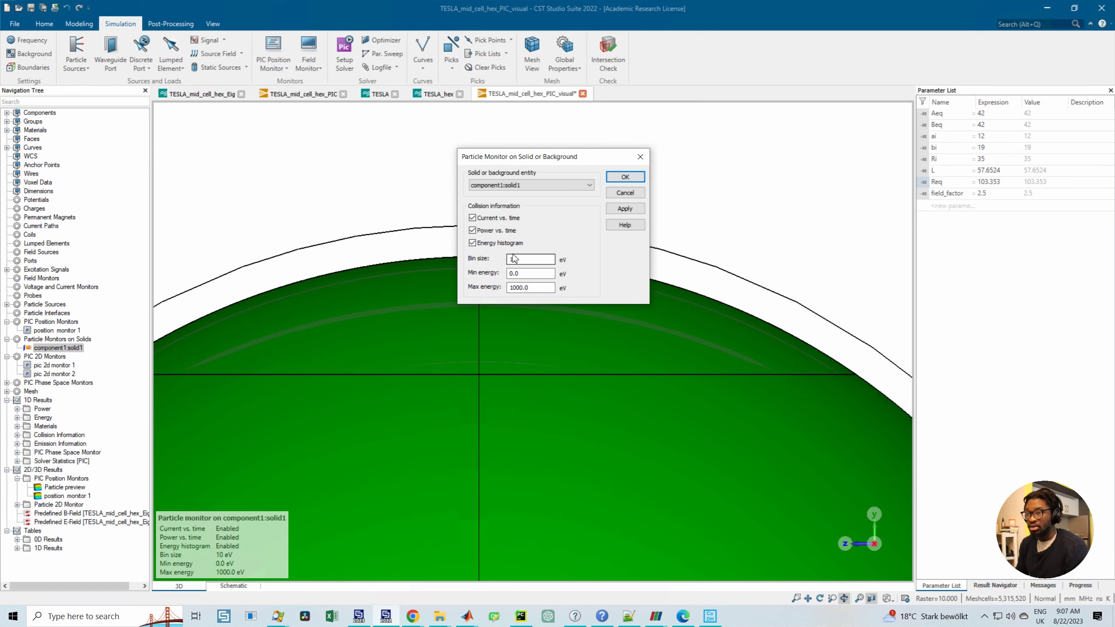
pyautogui.moveTo(528, 259); pyautogui.dragTo(507, 291)
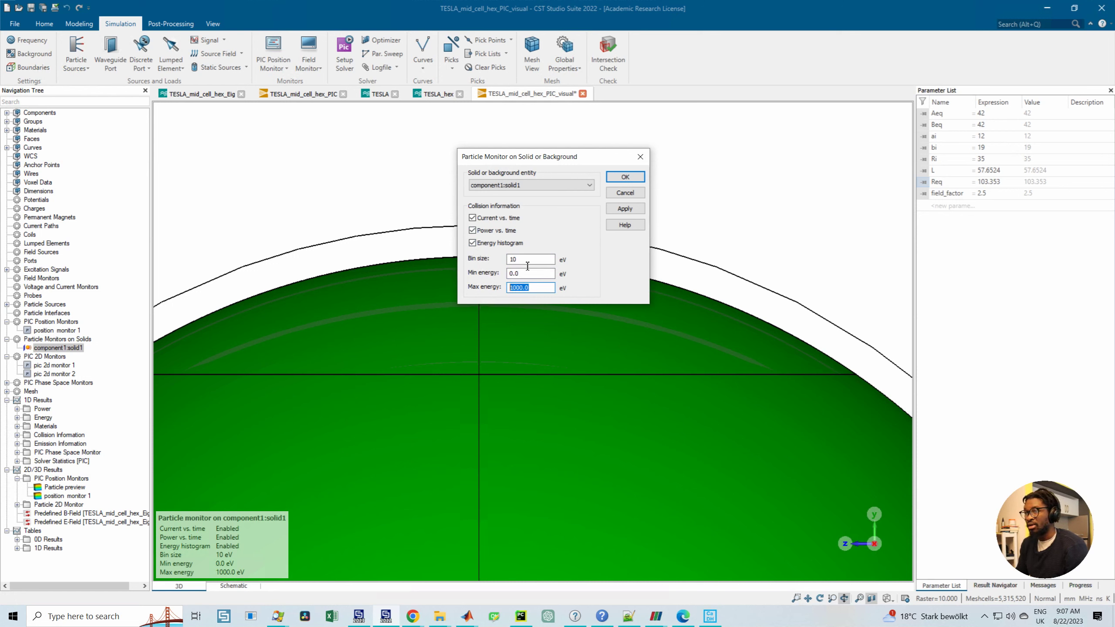
pyautogui.moveTo(525, 274)
pyautogui.mouseDown()
pyautogui.moveTo(509, 273)
pyautogui.moveTo(510, 289)
pyautogui.mouseUp()
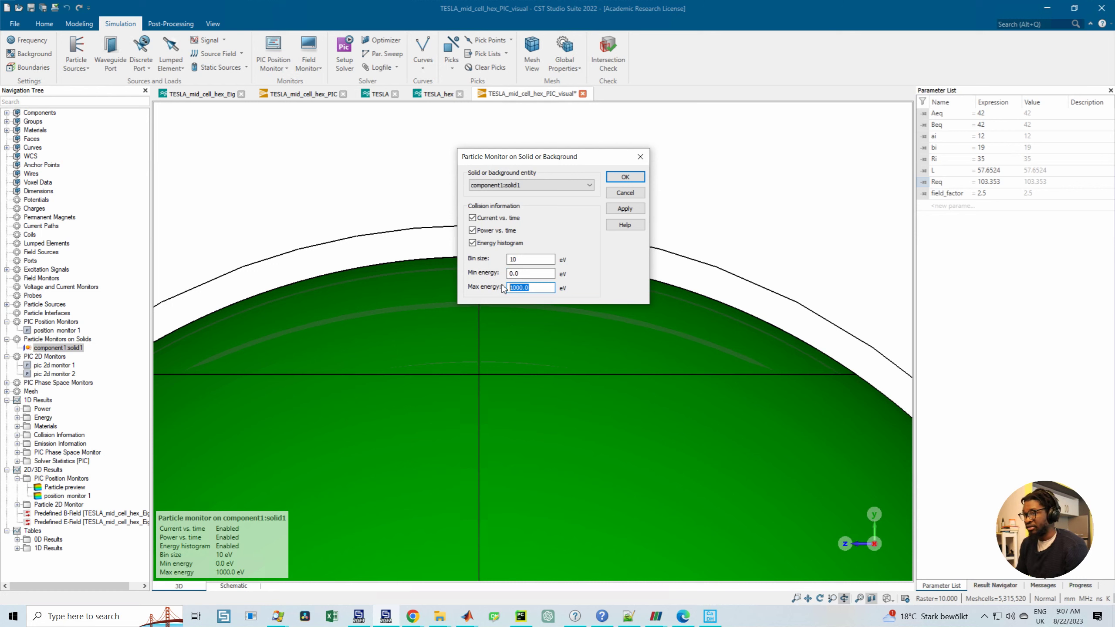
pyautogui.click(539, 290)
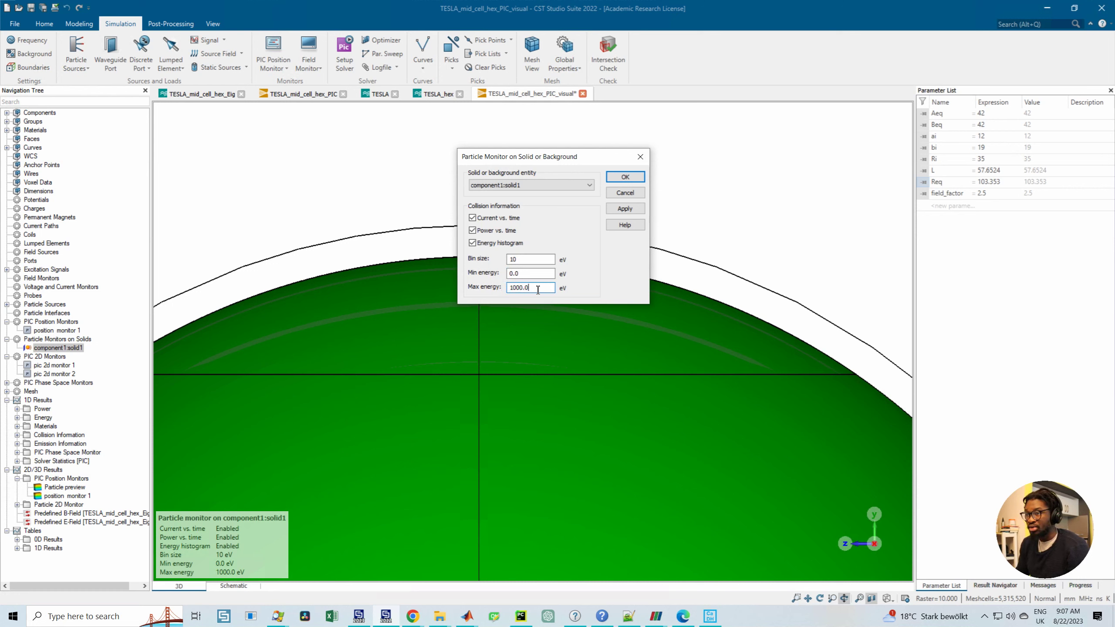
pyautogui.moveTo(534, 293); pyautogui.dragTo(506, 295)
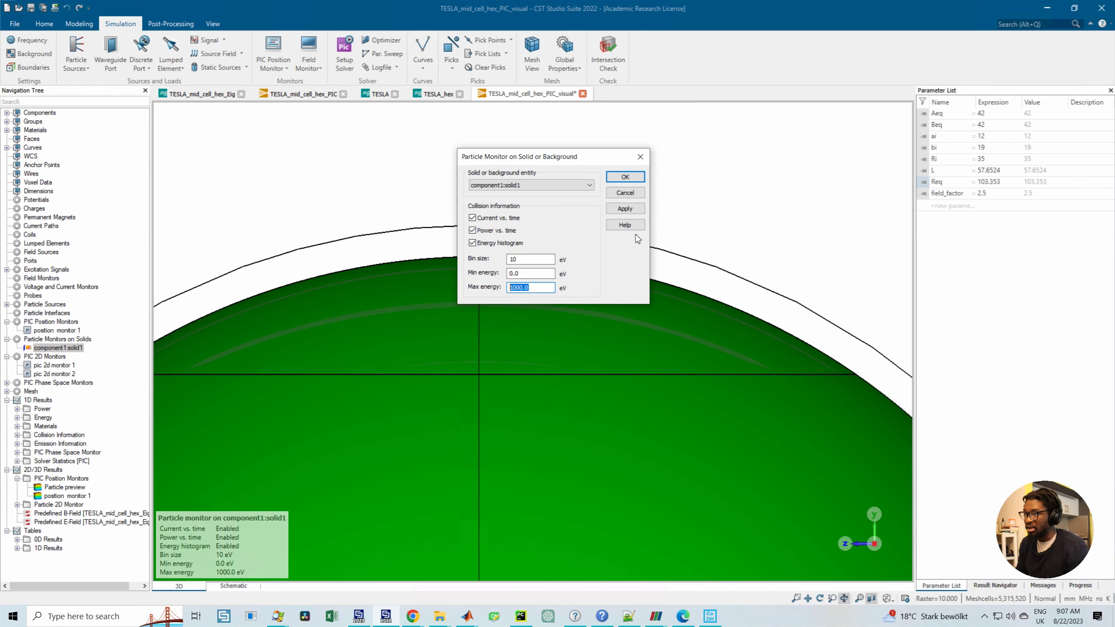
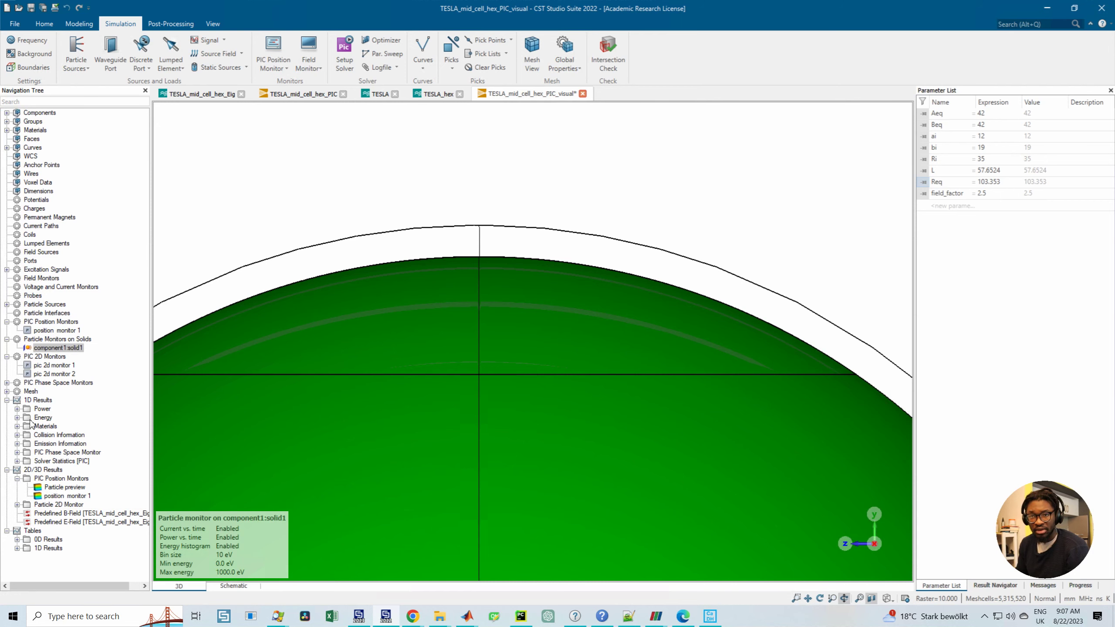
# Step: Plot the Wave-Particle Power Transfer curve from the 1D power results and collapse that result folder
pyautogui.click(17, 409)
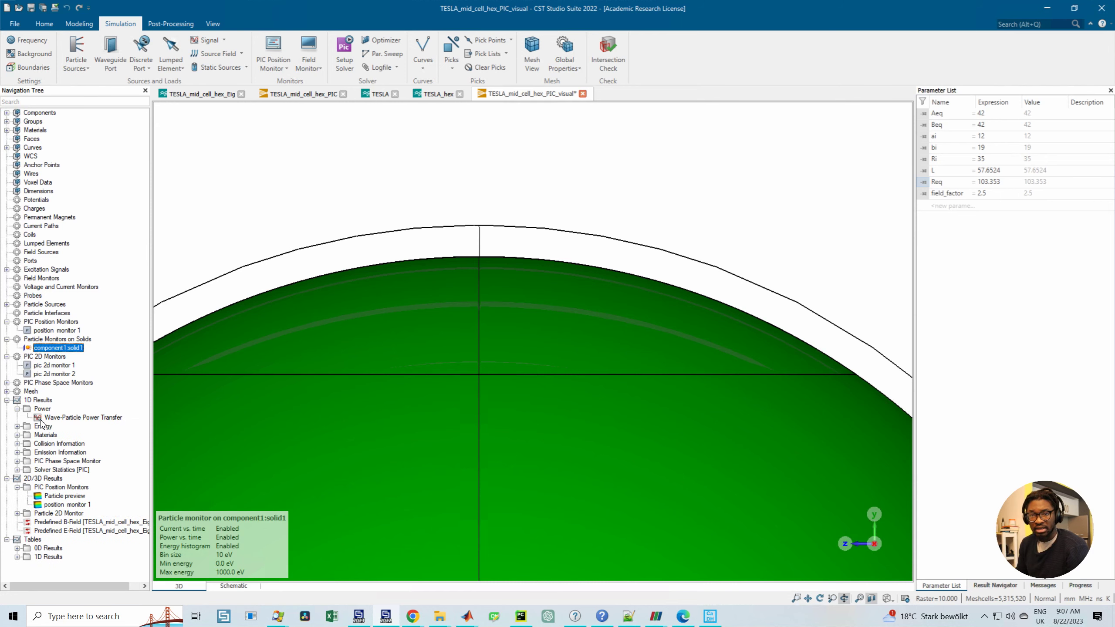
pyautogui.click(51, 418)
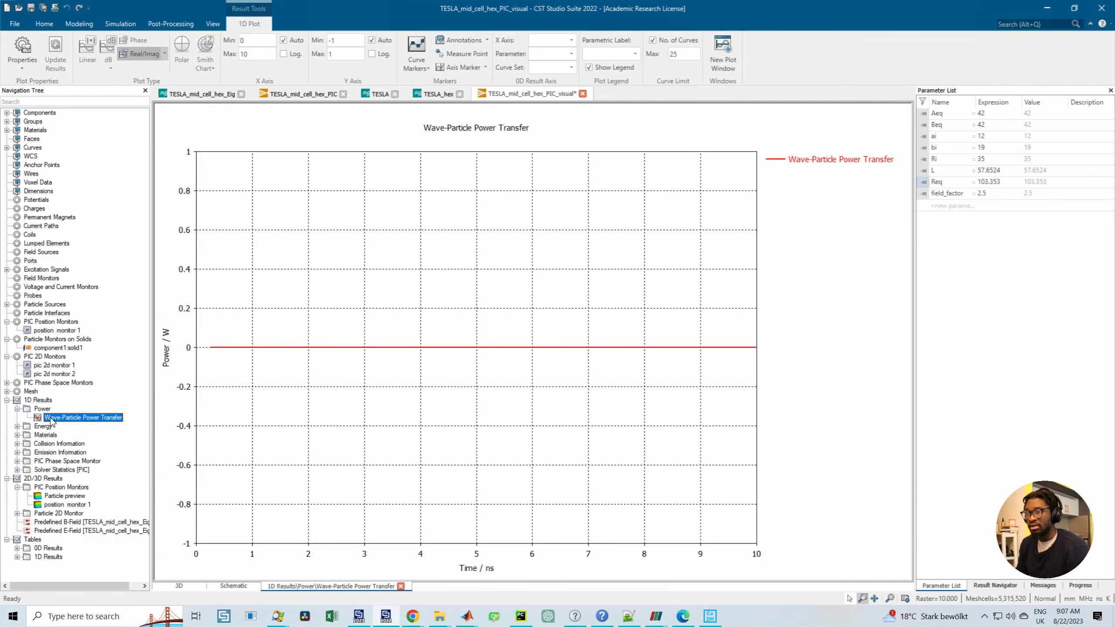
pyautogui.click(17, 409)
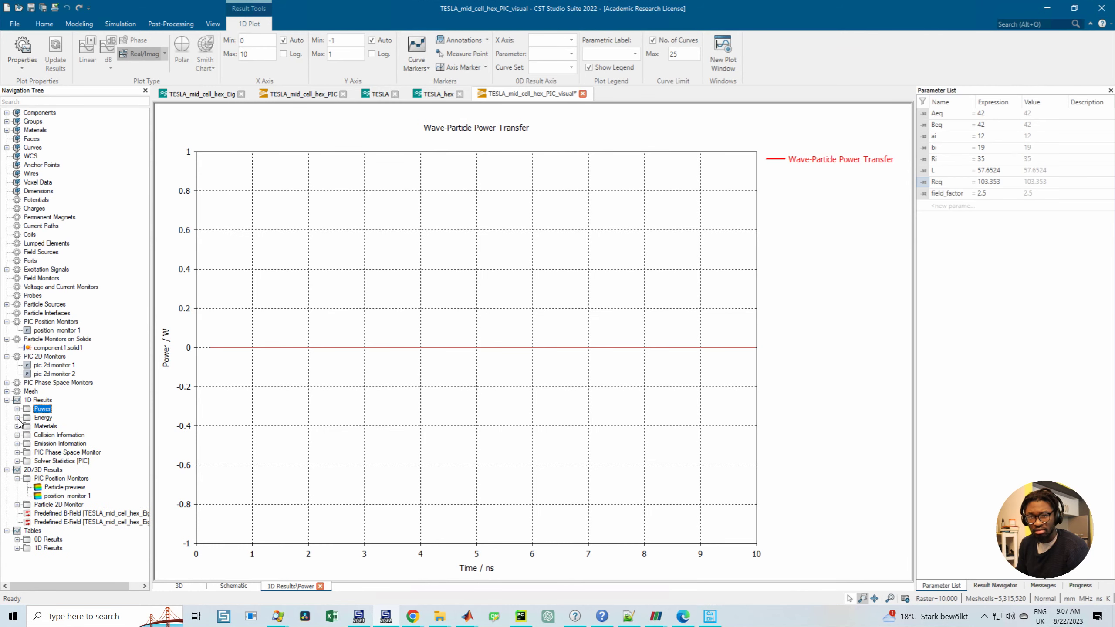
# Step: Plot the collision power of component1's solid1 from the 1D collision information results
pyautogui.click(17, 435)
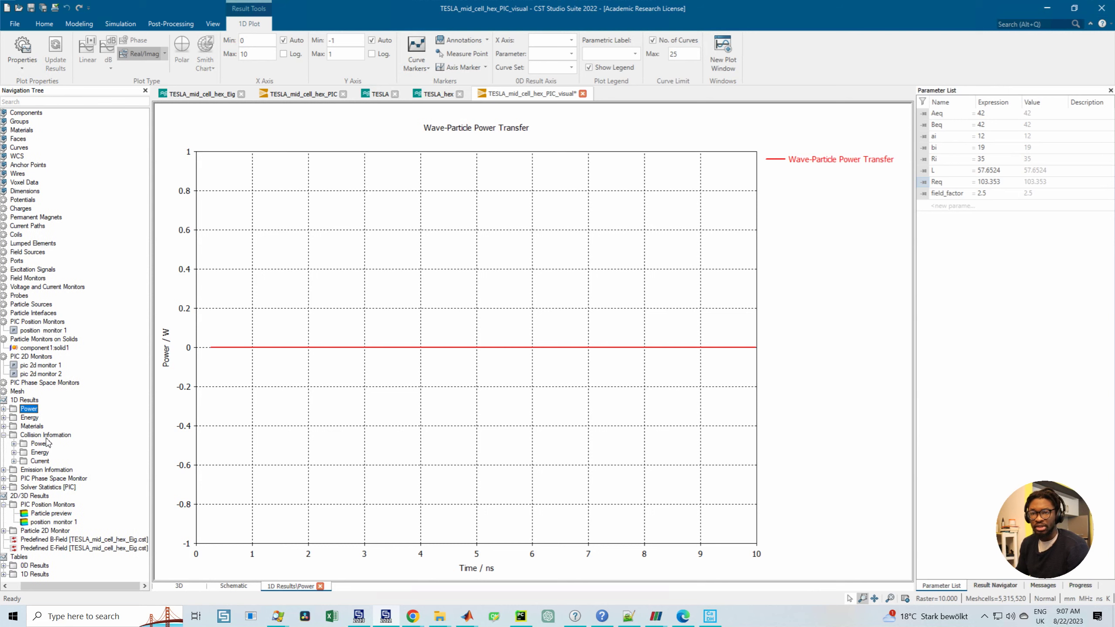
pyautogui.click(27, 443)
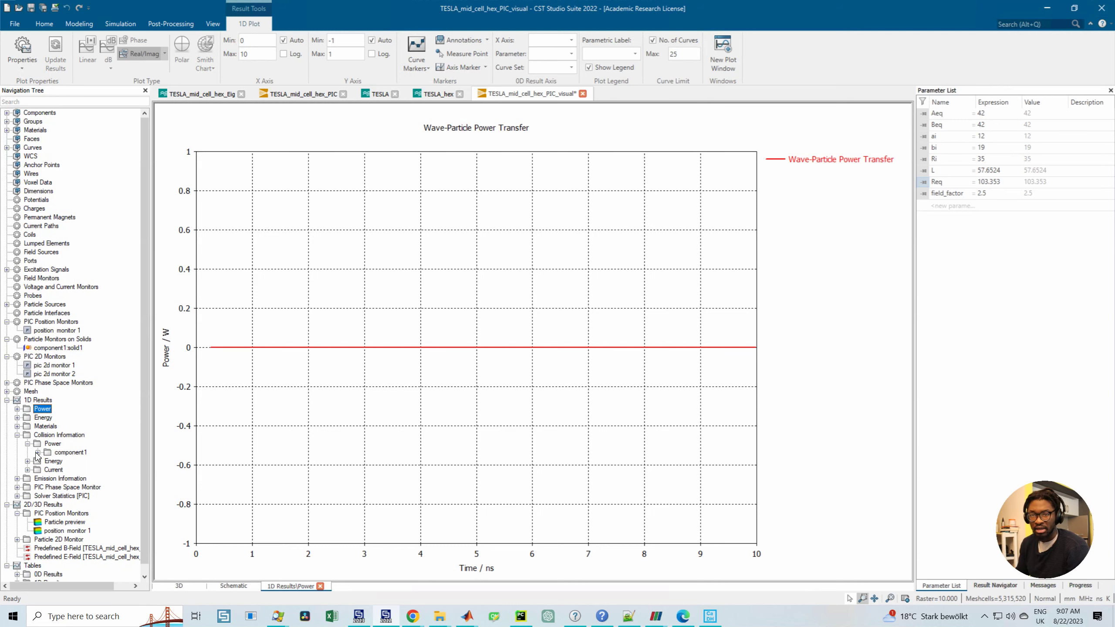
pyautogui.doubleClick(57, 454)
pyautogui.click(60, 462)
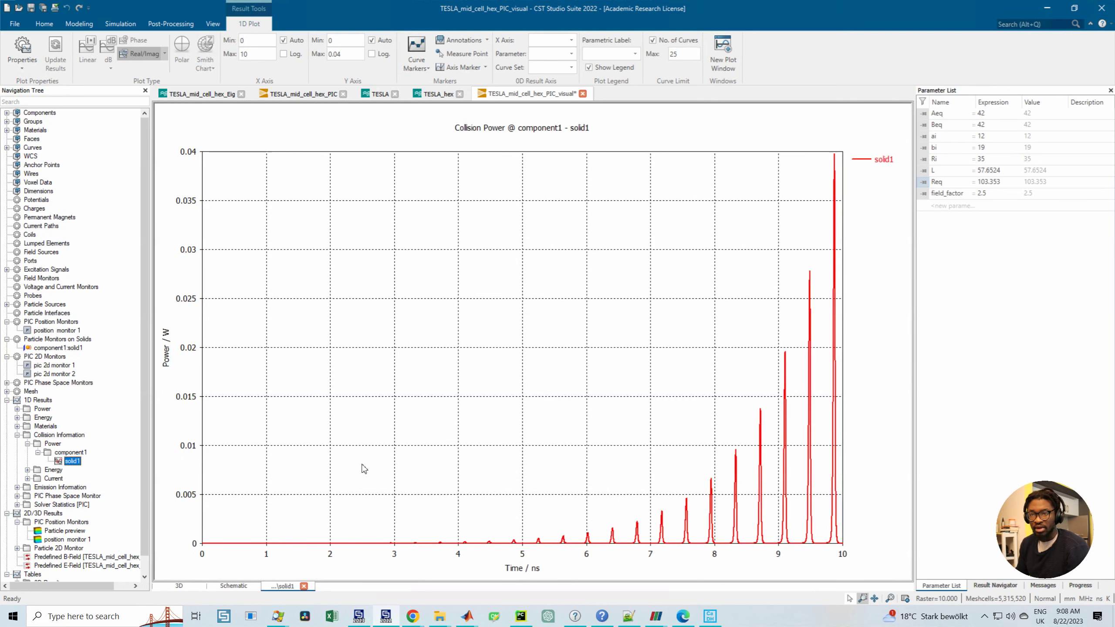
# Step: Plot the collision energy of component1's solid1 and zoom in on its peak between about 238 and 343 eV
pyautogui.click(28, 470)
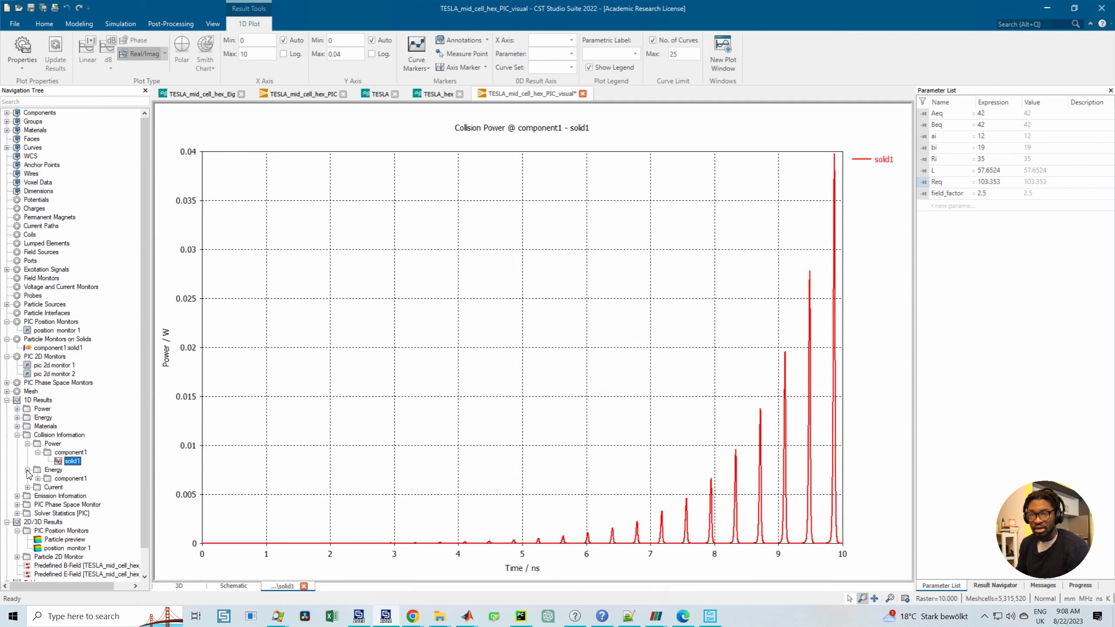
pyautogui.click(39, 479)
pyautogui.click(62, 488)
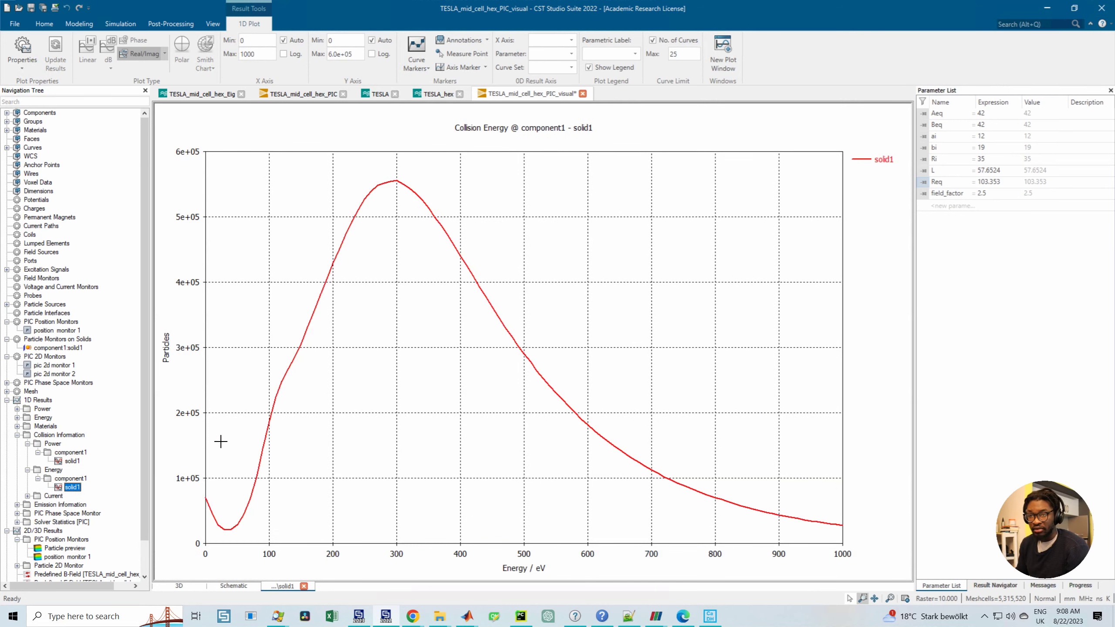
pyautogui.moveTo(358, 177); pyautogui.dragTo(424, 515)
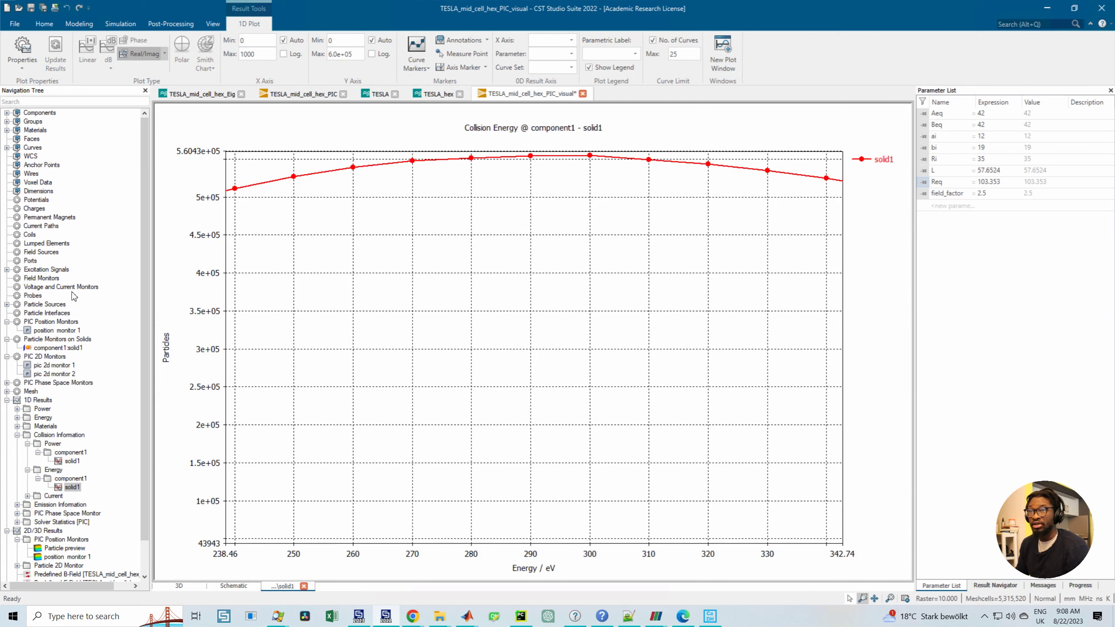
# Step: Check the component1:solid1 particle monitor's histogram settings again and return to the collision energy plot
pyautogui.doubleClick(48, 348)
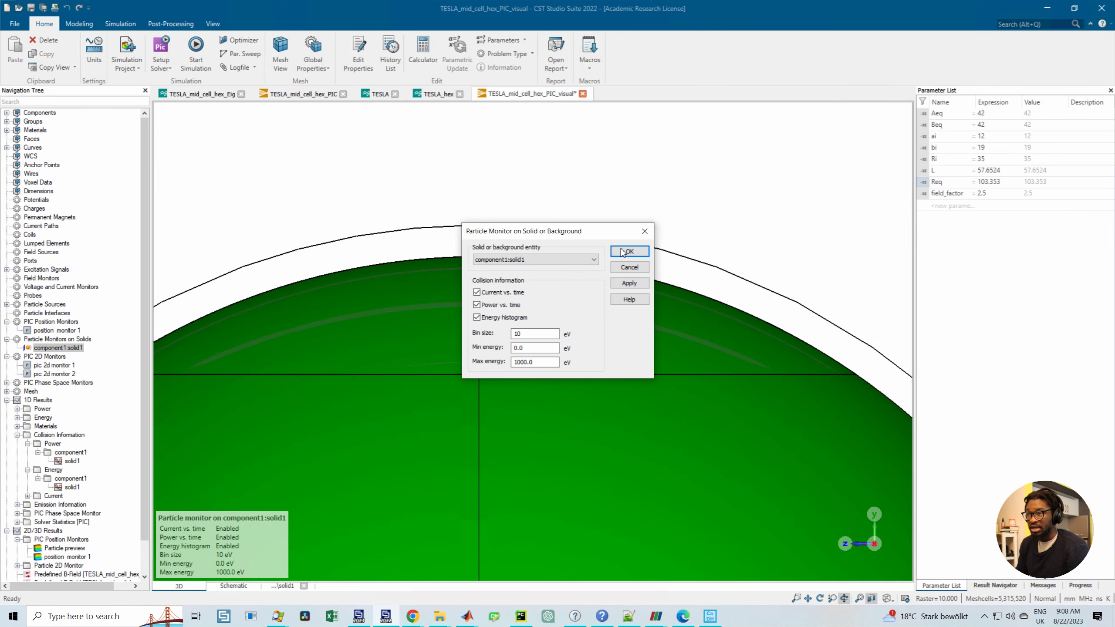
pyautogui.click(644, 231)
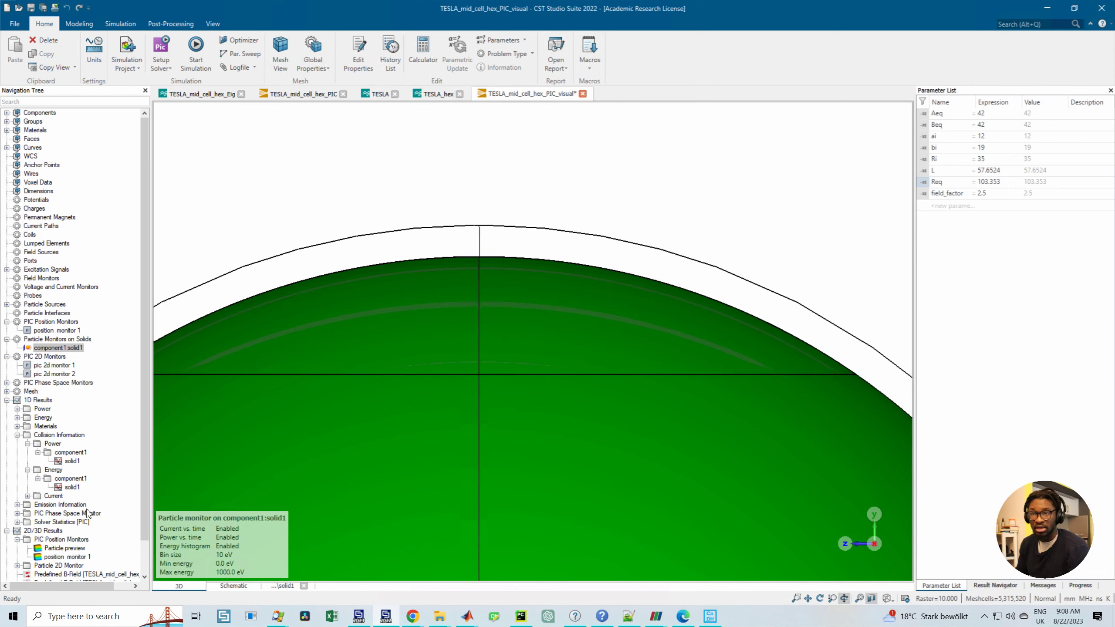
pyautogui.click(71, 487)
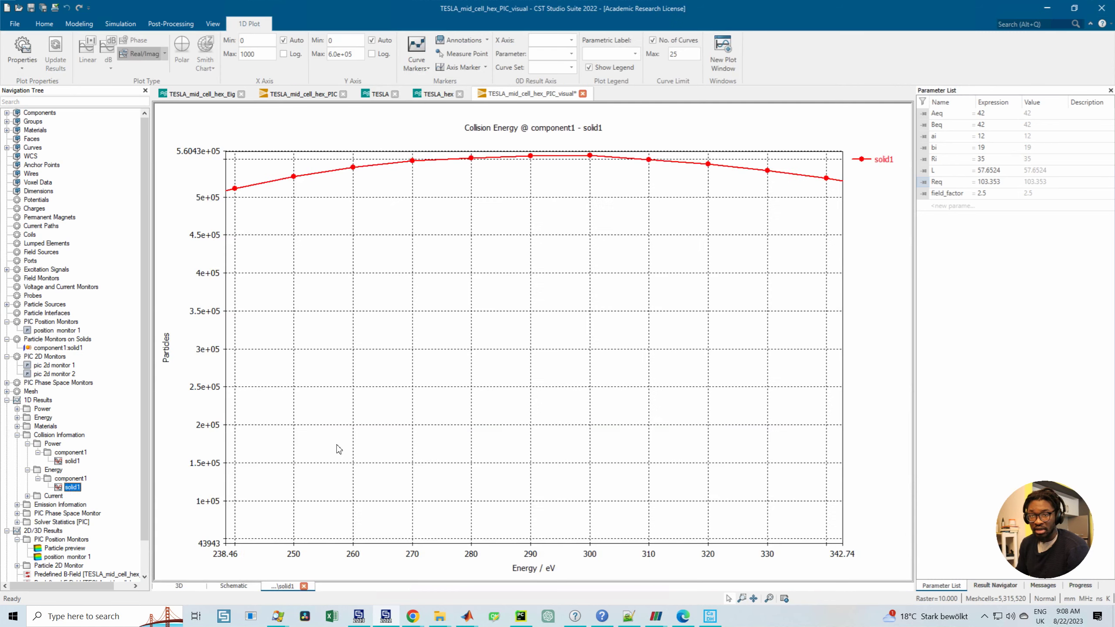
# Step: Zoom the collision power plot of component1's solid1 to about 4.094–4.122 ns, and reset the zoomed view of its collision energy plot
pyautogui.click(58, 461)
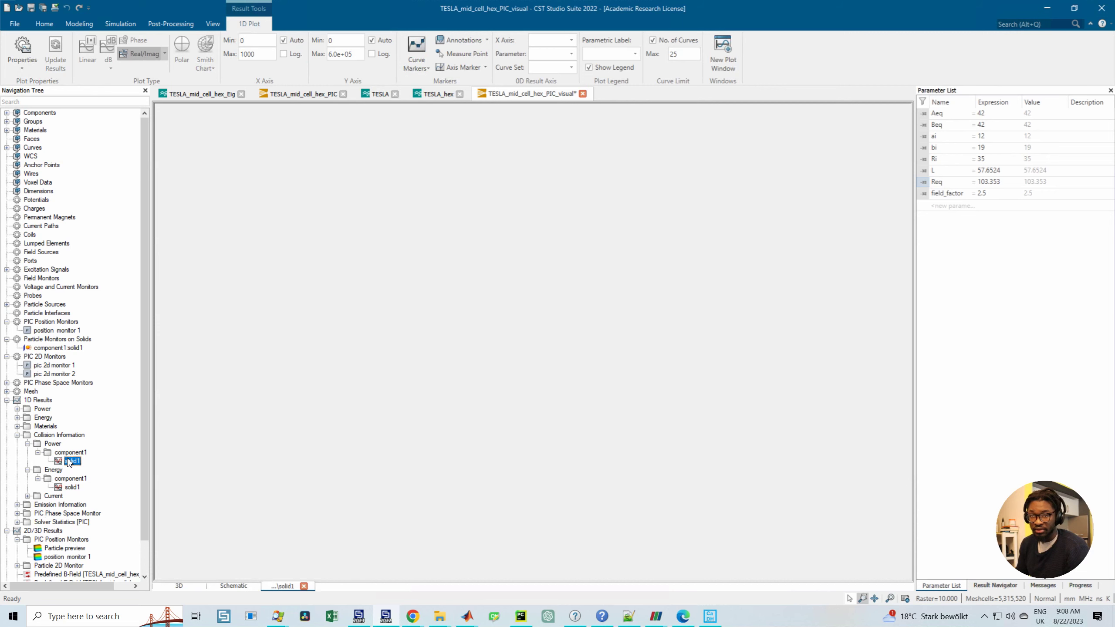
pyautogui.moveTo(478, 528); pyautogui.dragTo(486, 556)
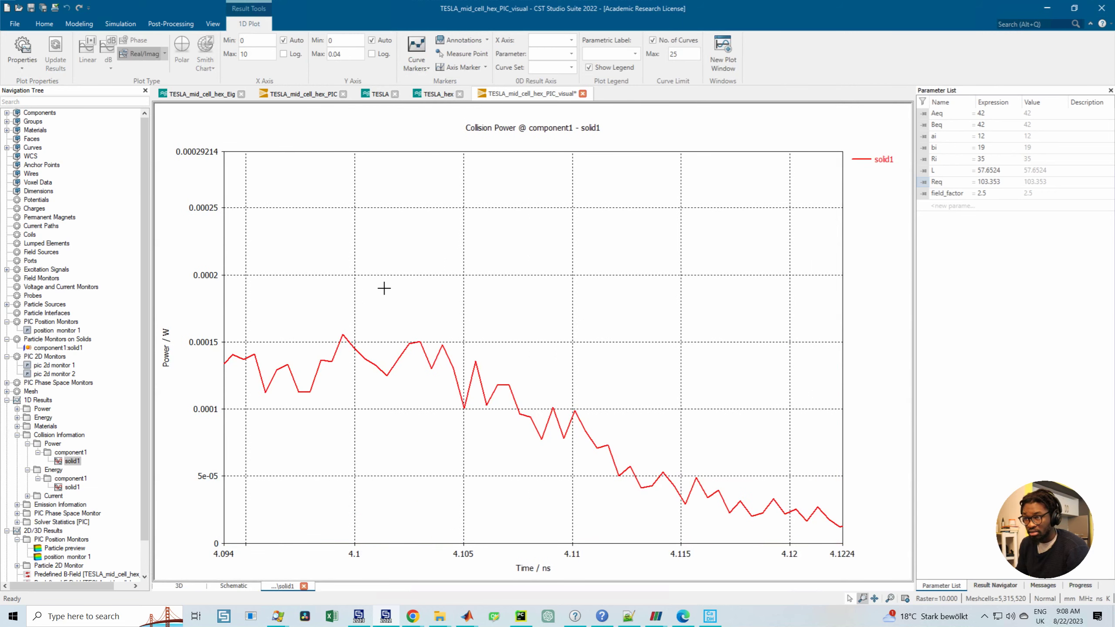
pyautogui.click(73, 488)
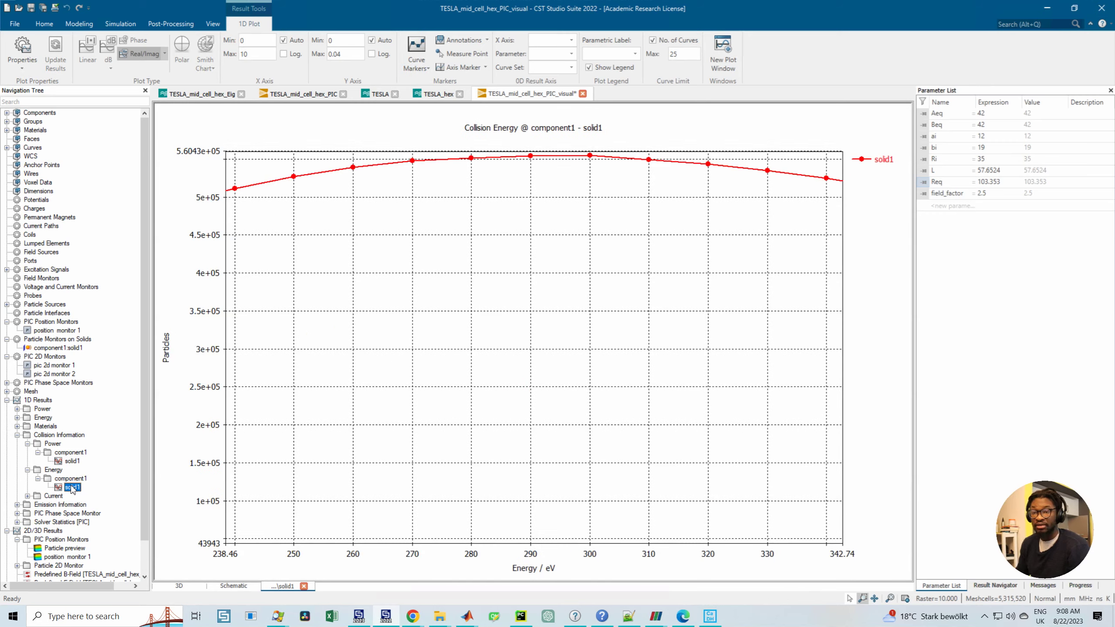
pyautogui.rightClick(545, 303)
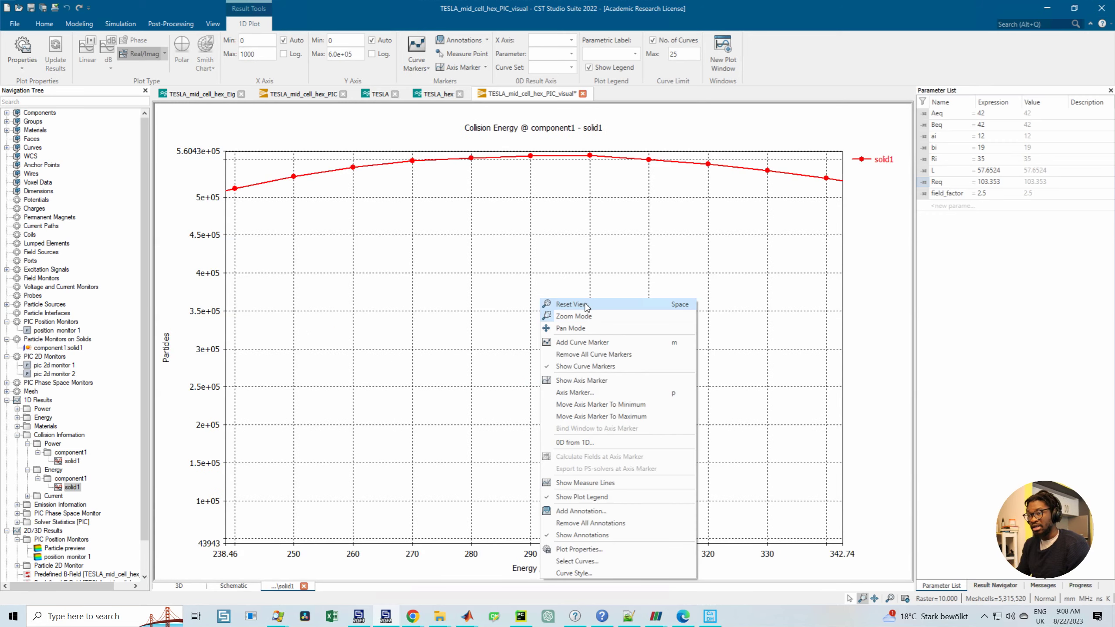
pyautogui.click(570, 304)
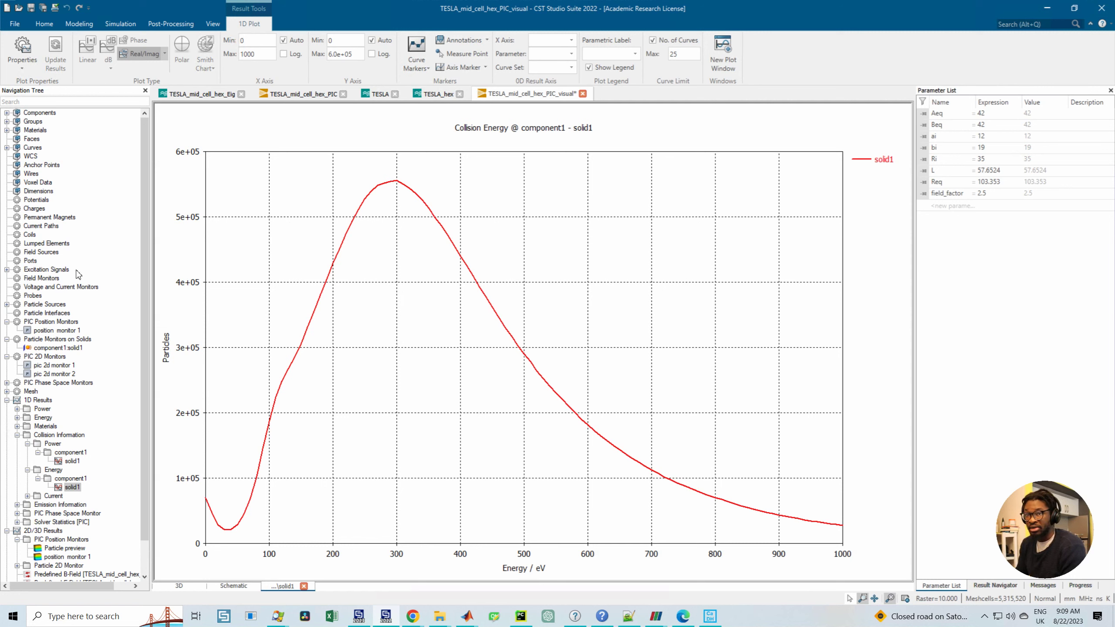
# Step: Plot the Electron-SEY curves of the SEE - Niobium (300 deg C Bakeout) material from the 1D results
pyautogui.scroll(-1, 77, 356)
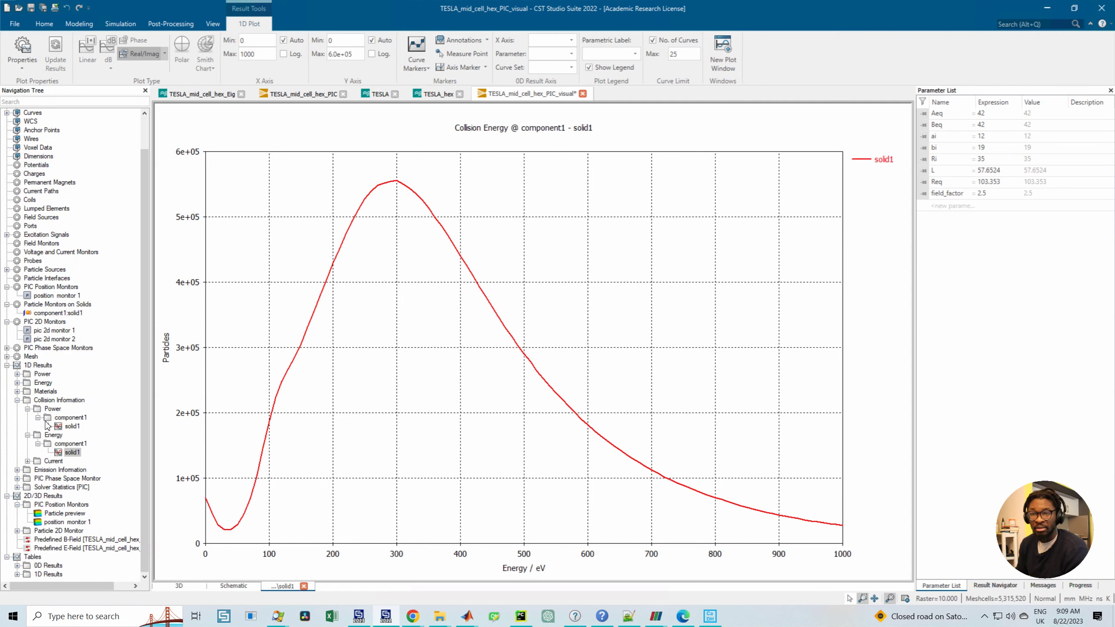
pyautogui.scroll(1, 46, 424)
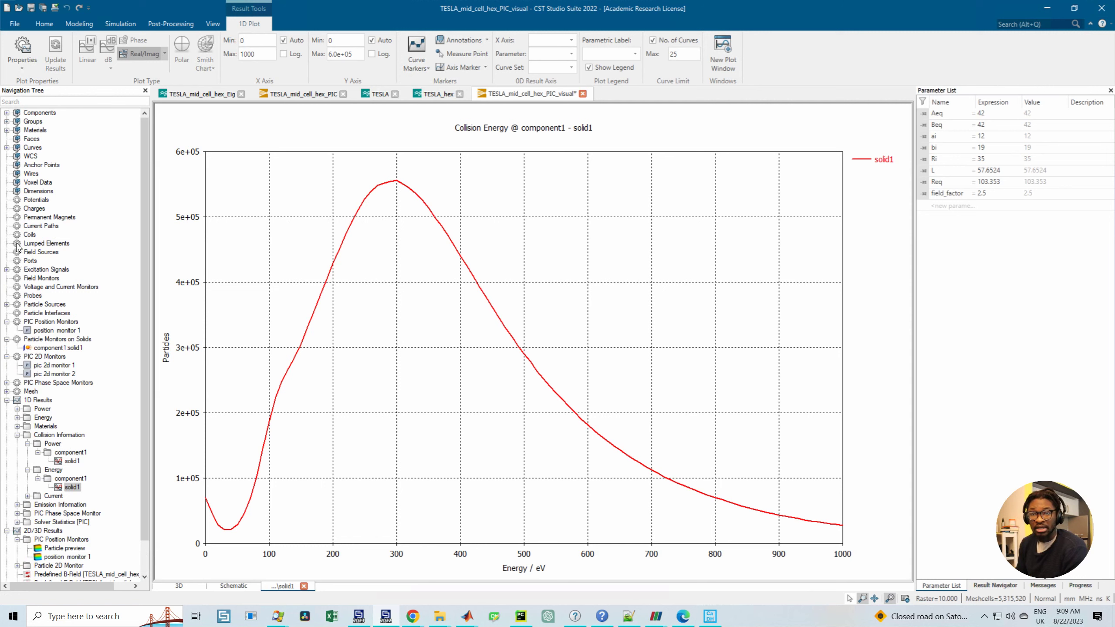
pyautogui.click(7, 131)
pyautogui.click(7, 130)
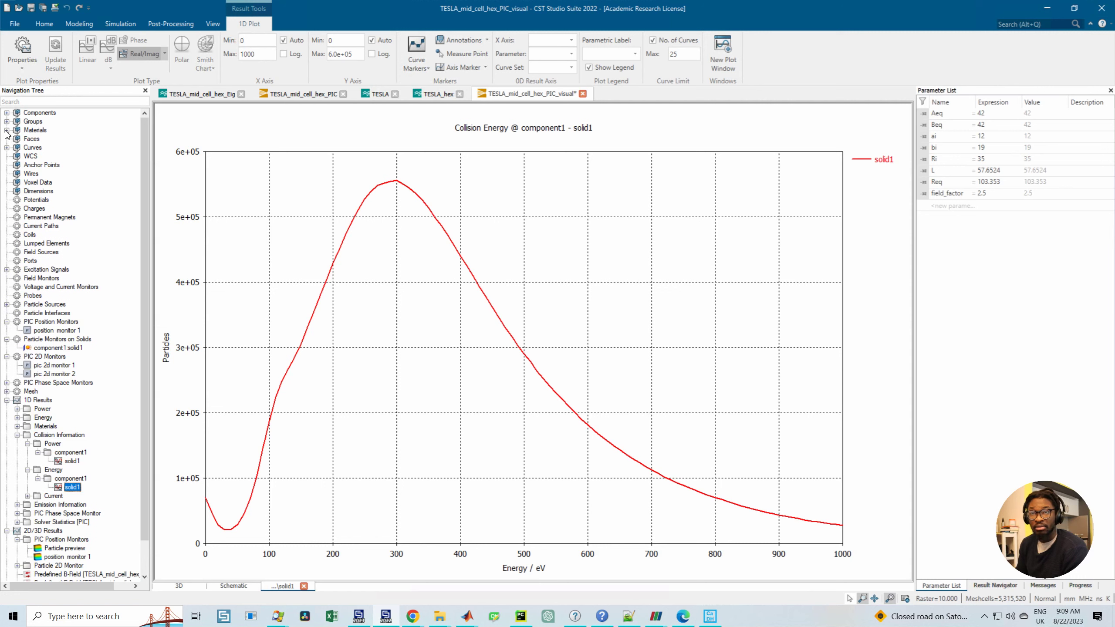
pyautogui.click(18, 427)
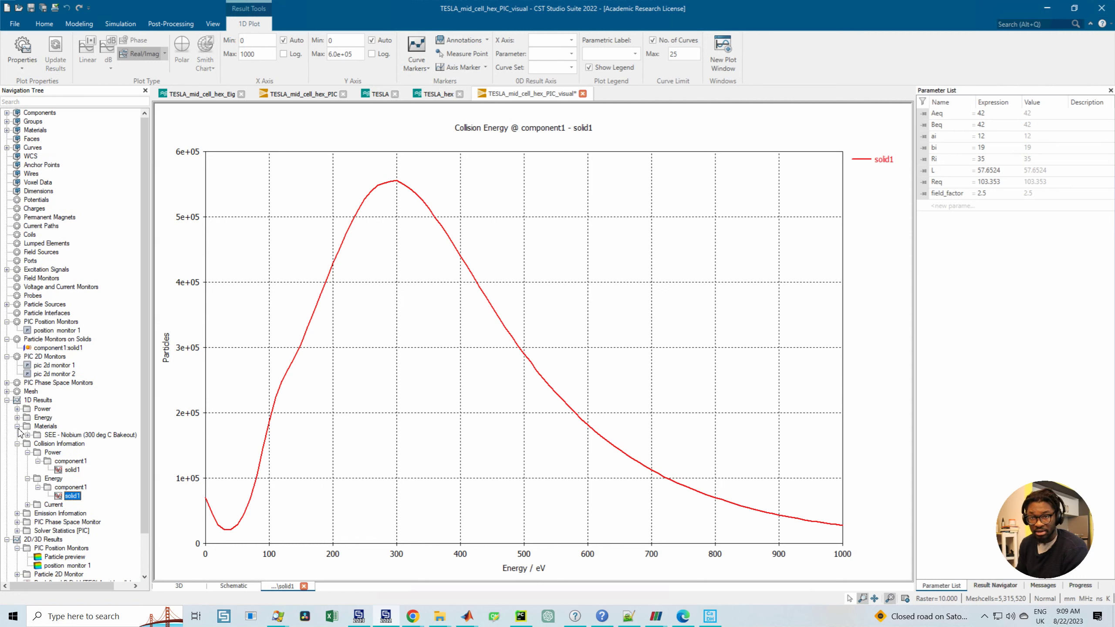
pyautogui.click(27, 435)
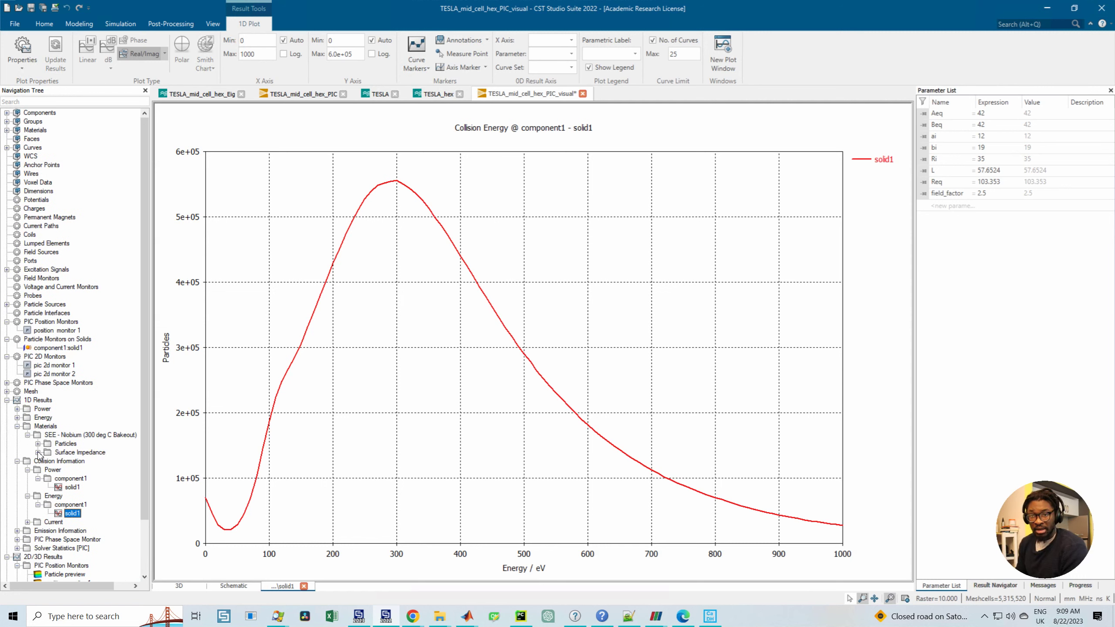
pyautogui.click(38, 452)
pyautogui.click(38, 452)
pyautogui.click(38, 444)
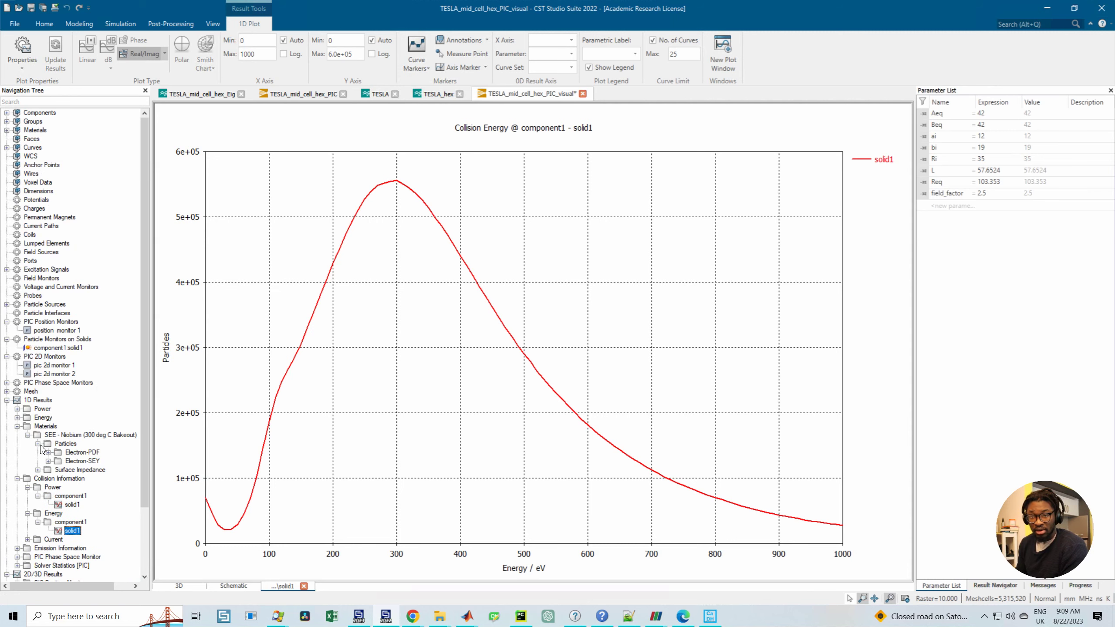
pyautogui.click(49, 461)
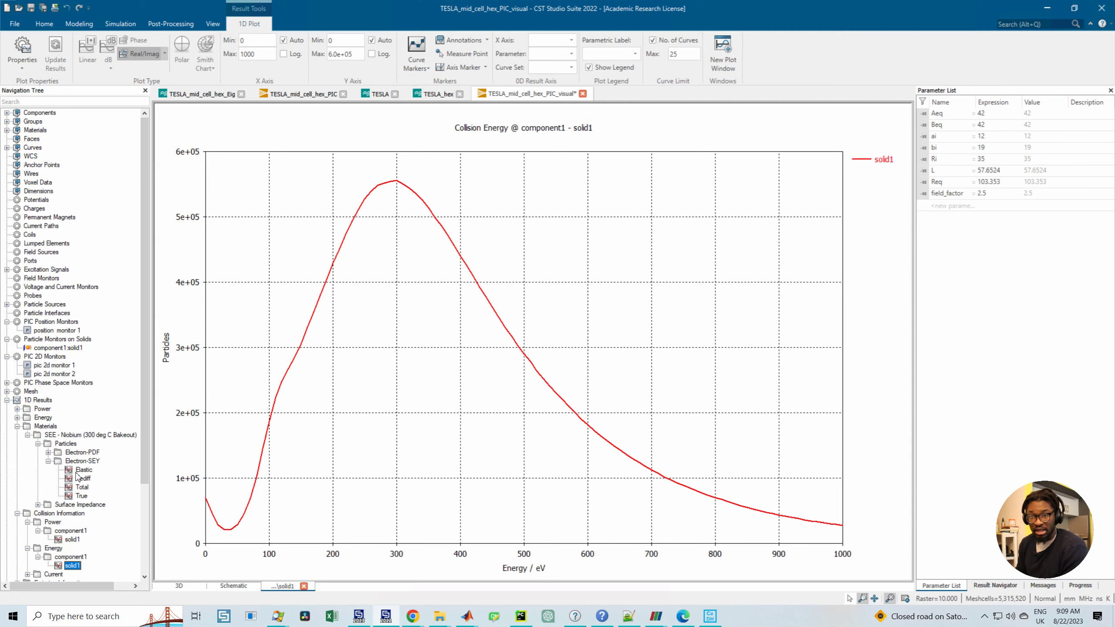
pyautogui.click(82, 461)
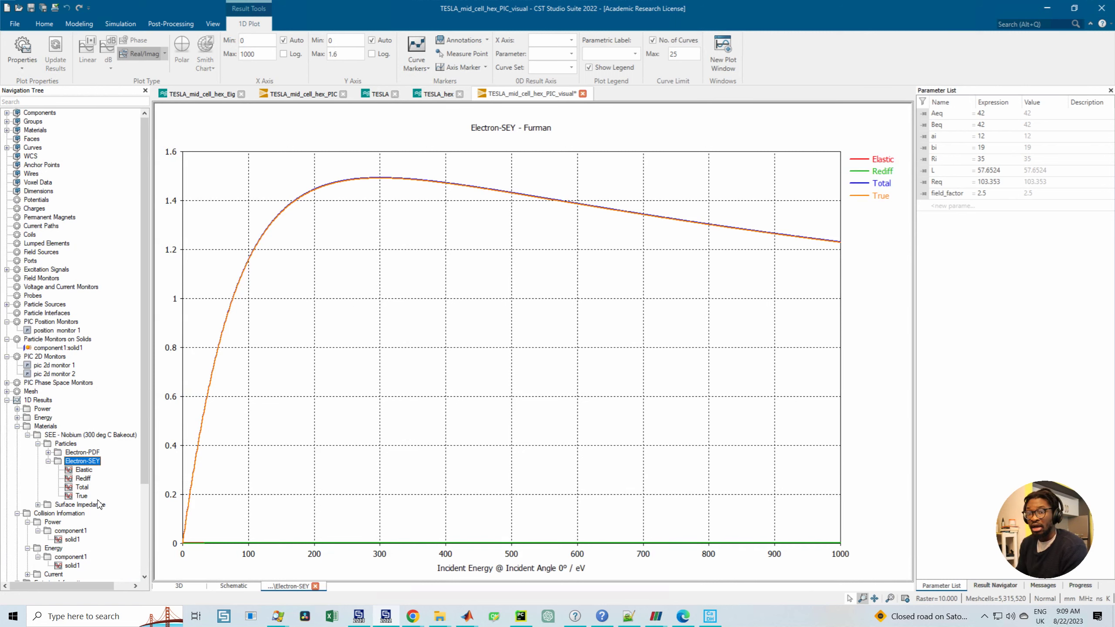
# Step: Return to the collision energy plot of component1's solid1 to compare it with the Electron-SEY curves
pyautogui.scroll(-1, 80, 510)
pyautogui.scroll(-3, 81, 510)
pyautogui.click(71, 461)
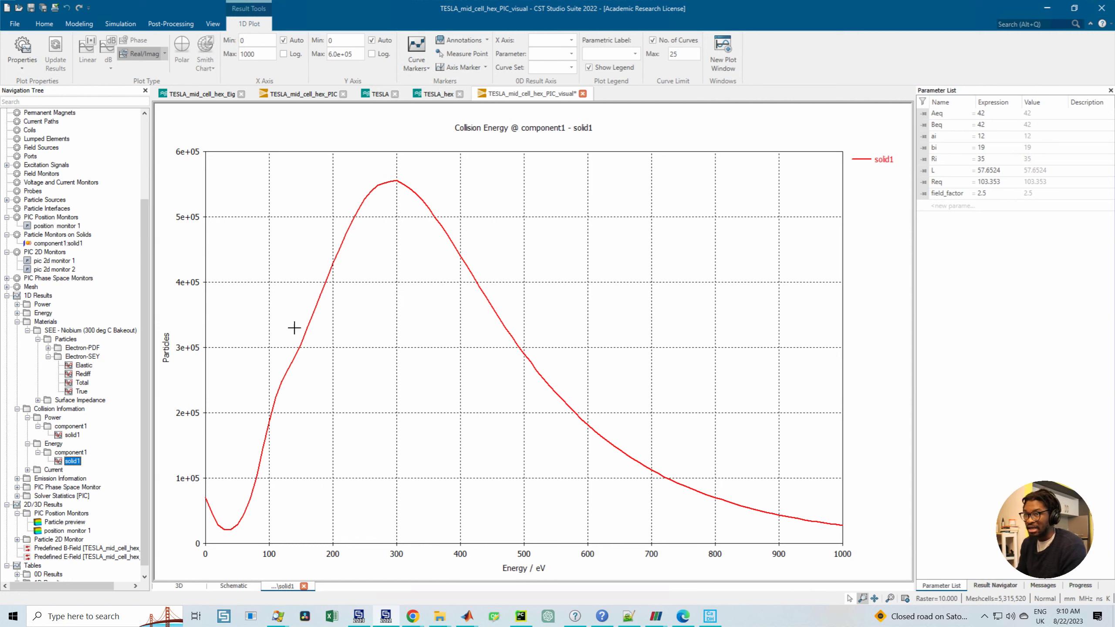
# Step: Close the collision energy plot and list the available PIC monitor types
pyautogui.scroll(-1, 145, 373)
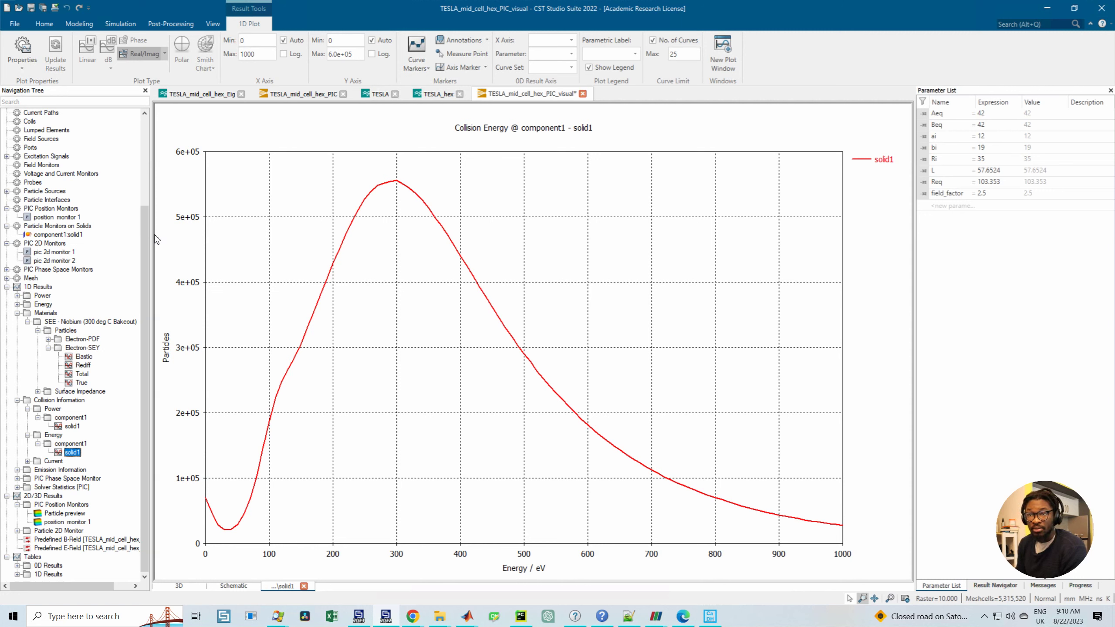
pyautogui.click(169, 23)
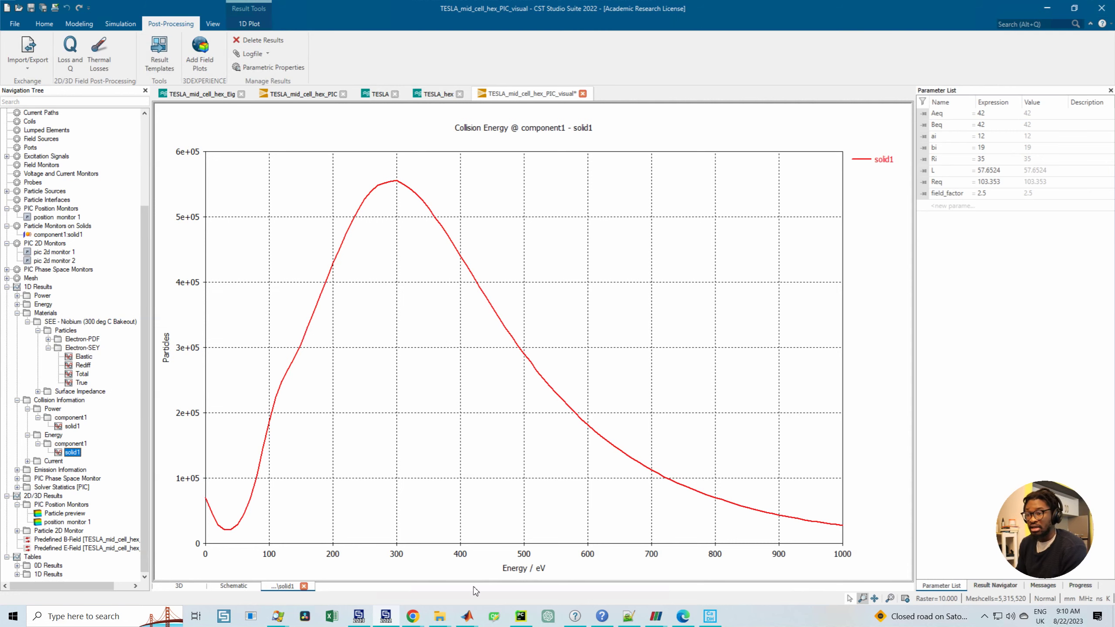
pyautogui.click(304, 586)
pyautogui.click(120, 24)
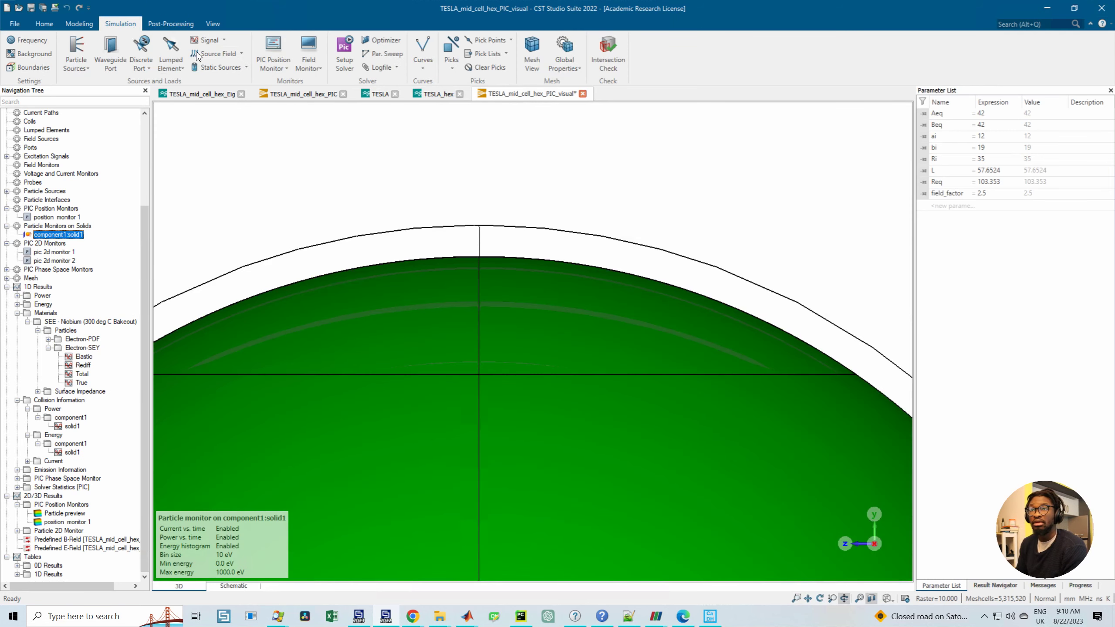
pyautogui.click(273, 64)
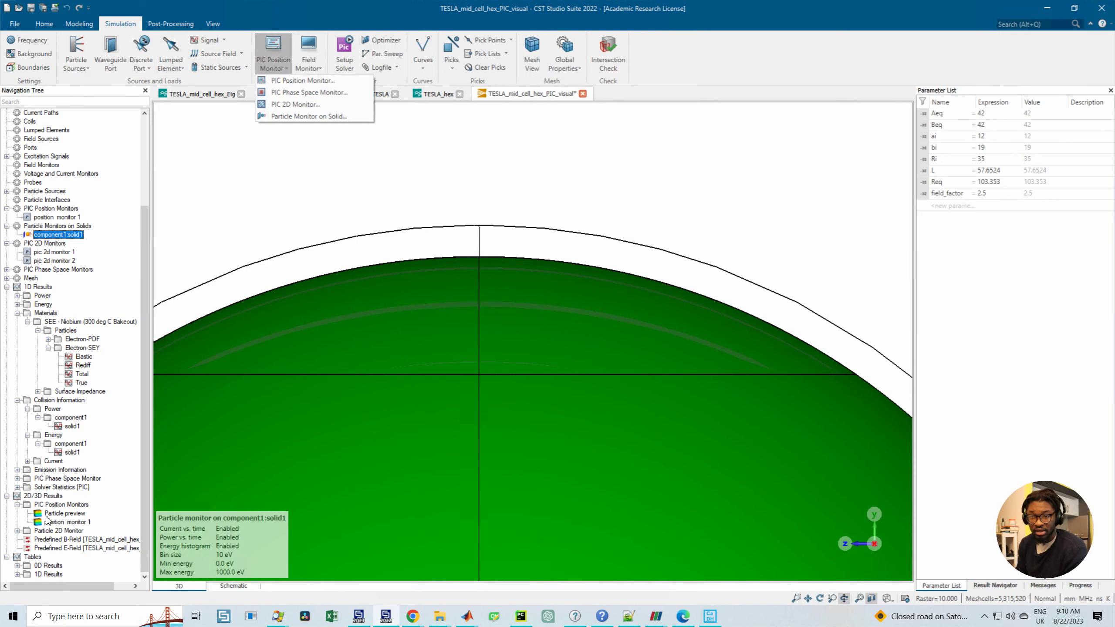
# Step: Expand the Particle 2D Monitor results and display the result of pic 2d monitor 1
pyautogui.click(17, 531)
pyautogui.click(17, 531)
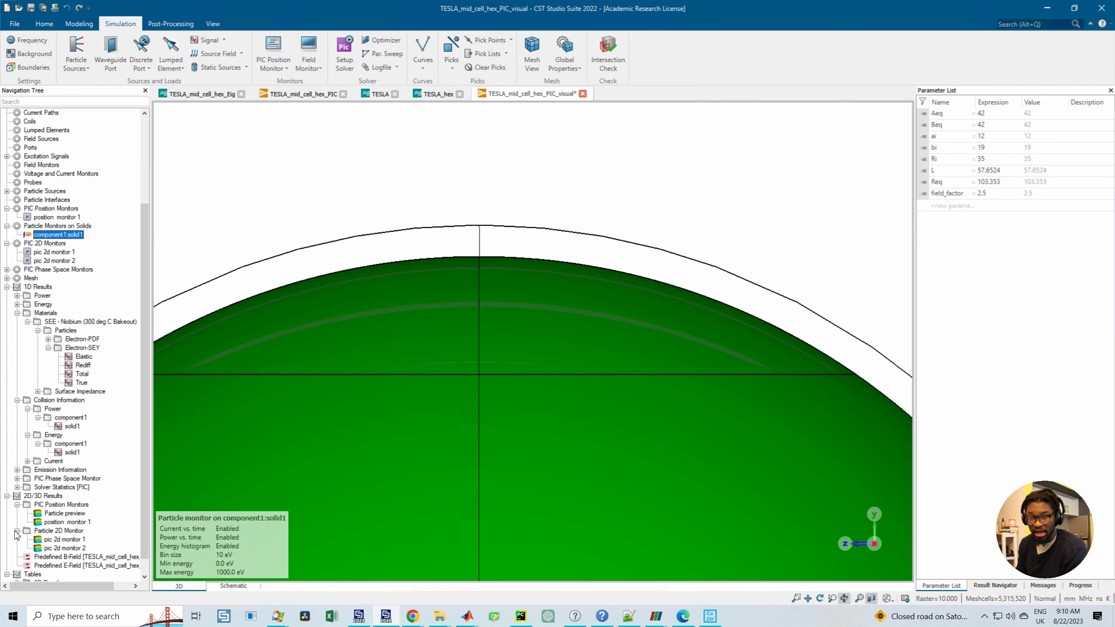
pyautogui.click(57, 540)
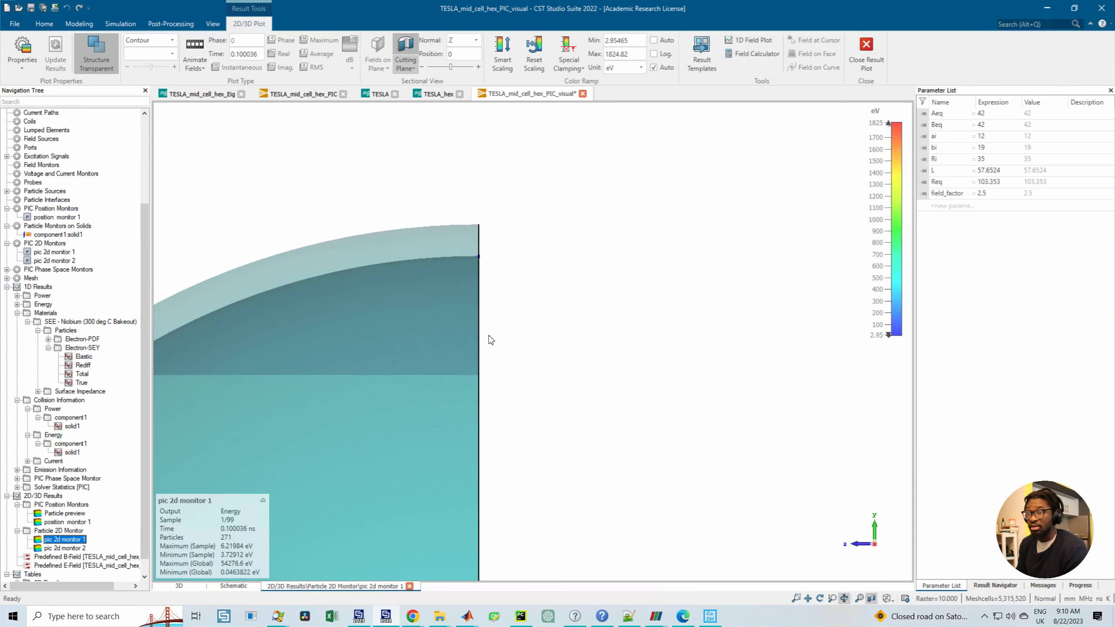
pyautogui.scroll(-1, 86, 459)
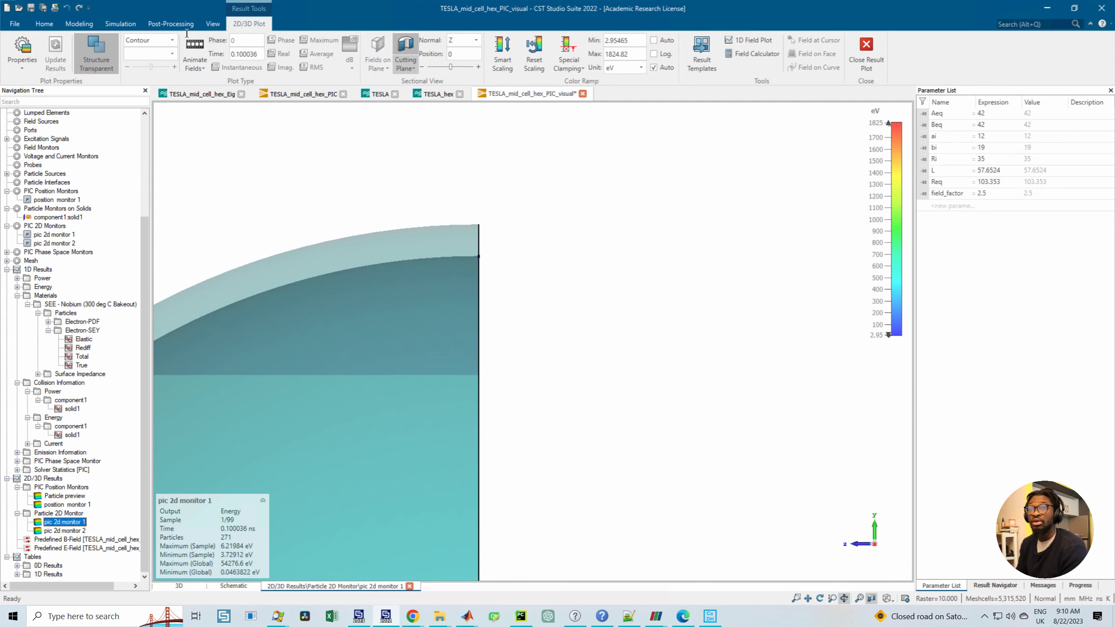
# Step: Close the 2D monitor result plot, view the definition settings for a new PIC 2D monitor, and dismiss them without creating one
pyautogui.click(149, 25)
pyautogui.click(125, 24)
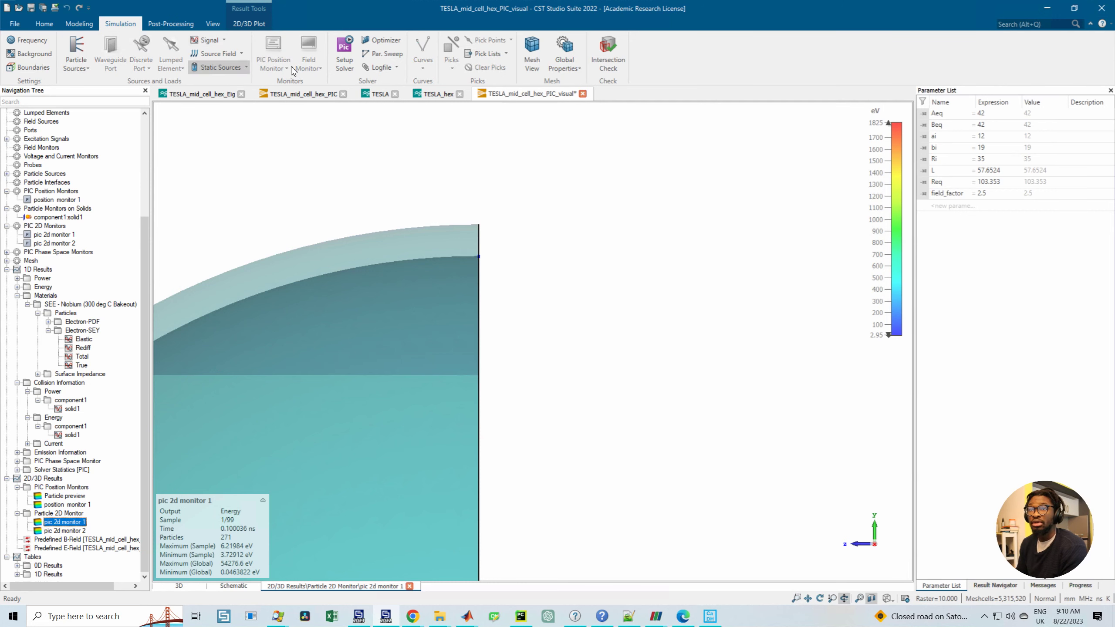
pyautogui.scroll(-5, 423, 418)
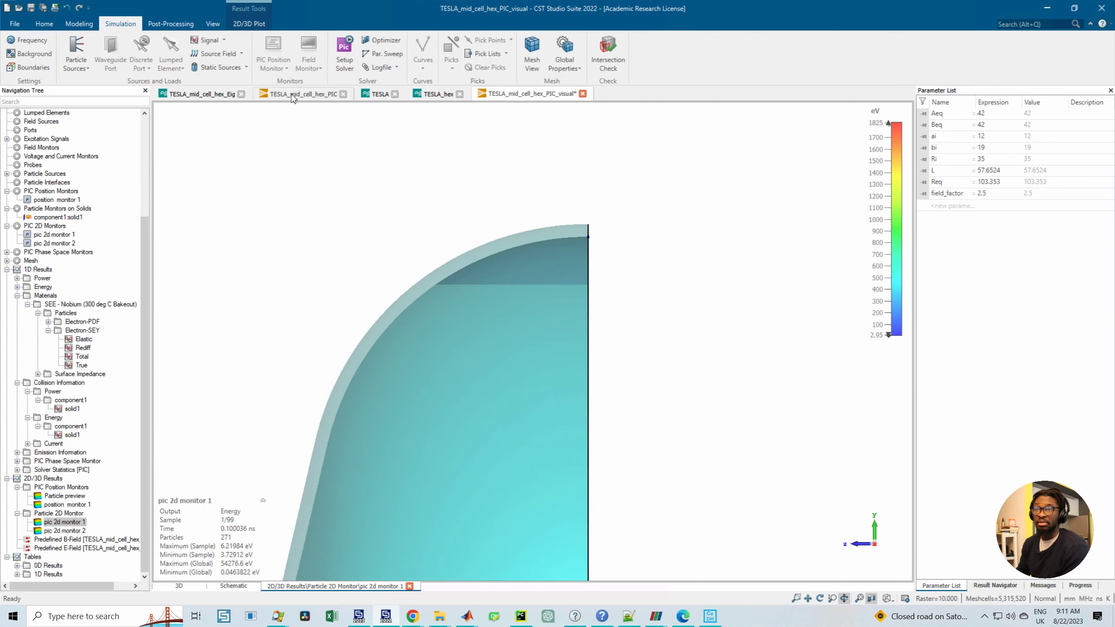
pyautogui.click(410, 586)
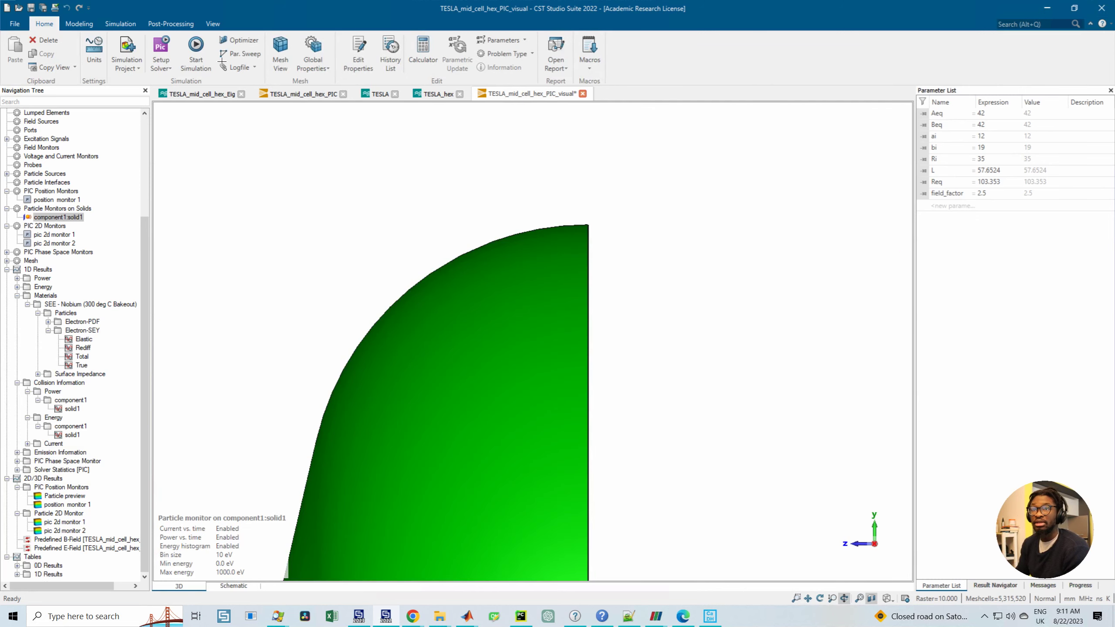
pyautogui.click(120, 24)
pyautogui.click(277, 66)
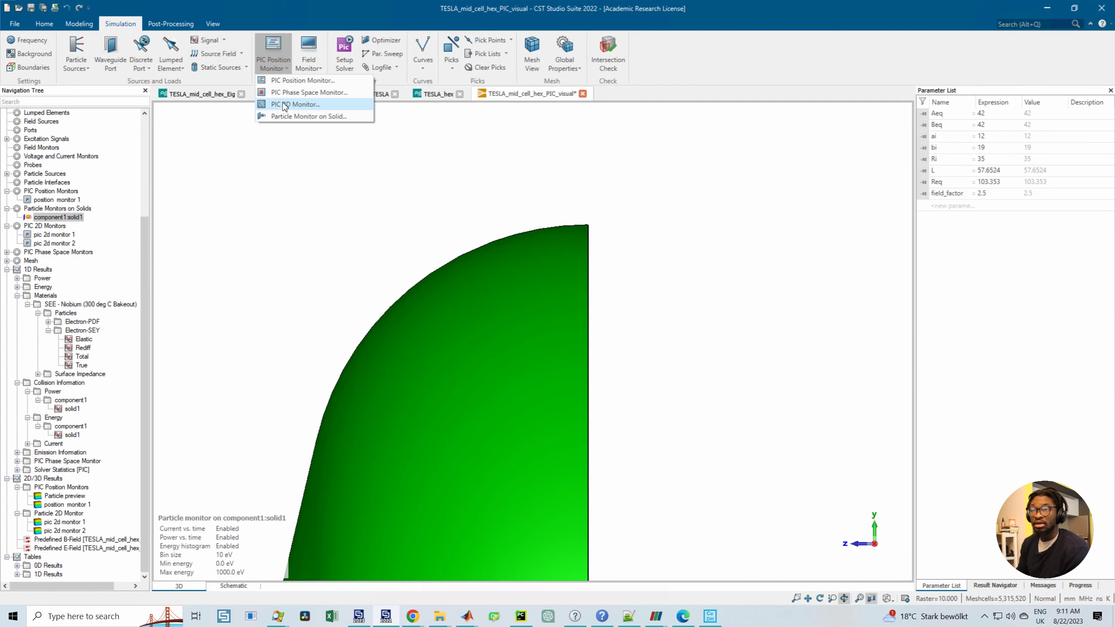
pyautogui.click(284, 108)
pyautogui.moveTo(997, 26); pyautogui.dragTo(755, 177)
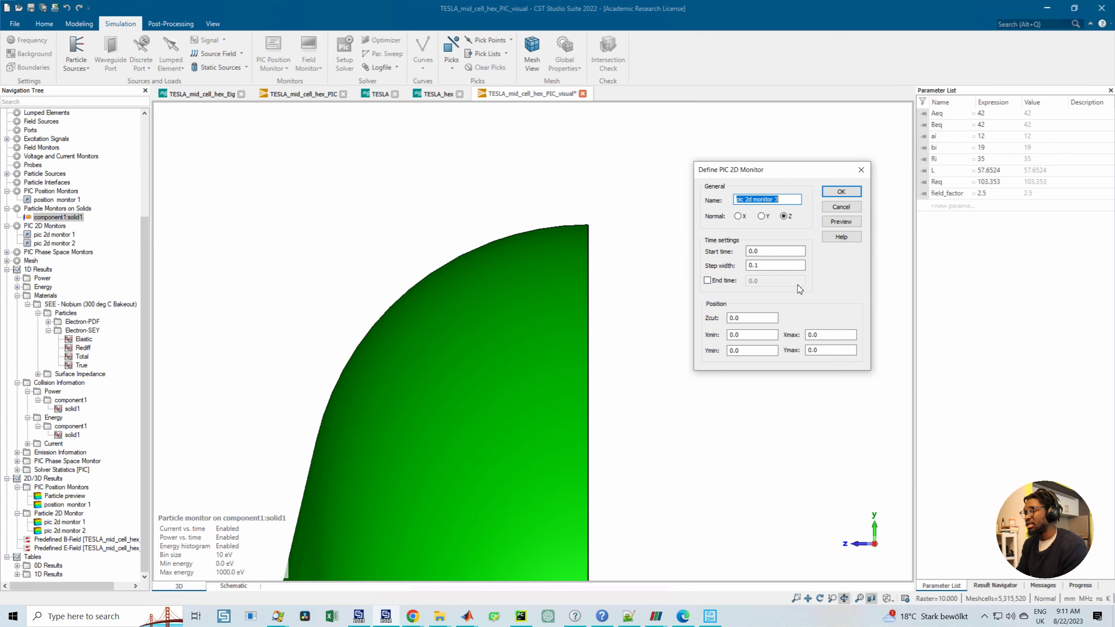
pyautogui.click(861, 170)
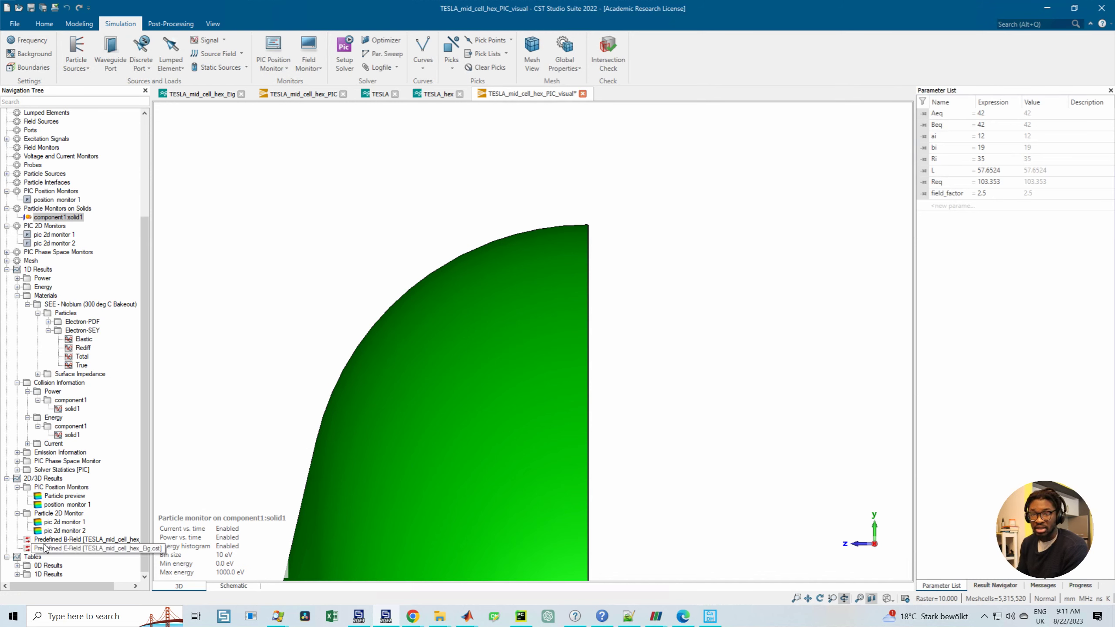
# Step: Display the pic 2d monitor 1 result again, facing the XY plane, and collapse the Materials results folder
pyautogui.click(61, 523)
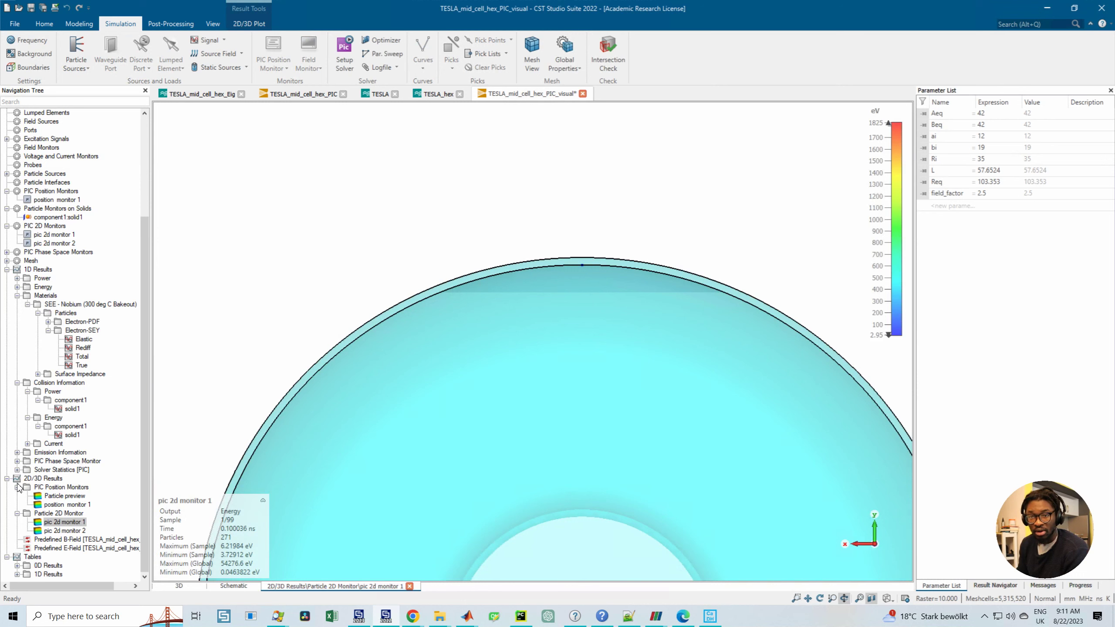
pyautogui.click(17, 296)
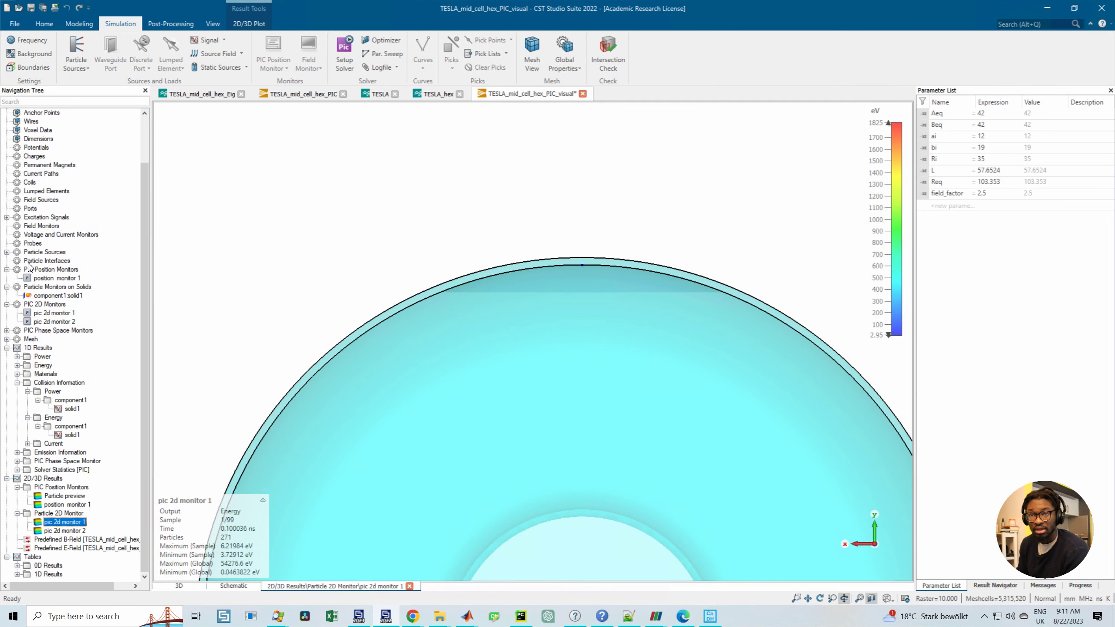
# Step: Close the result plot and open the definition of the existing pic 2d monitor 1 to examine its normal, time settings and Zcut position
pyautogui.click(48, 313)
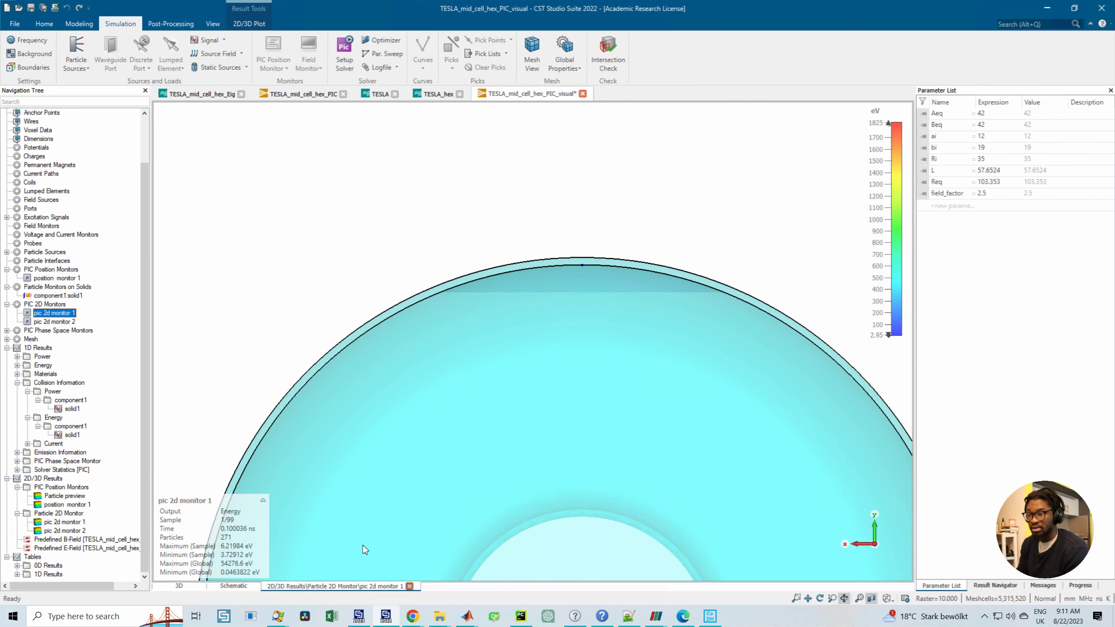
pyautogui.click(409, 587)
pyautogui.doubleClick(53, 315)
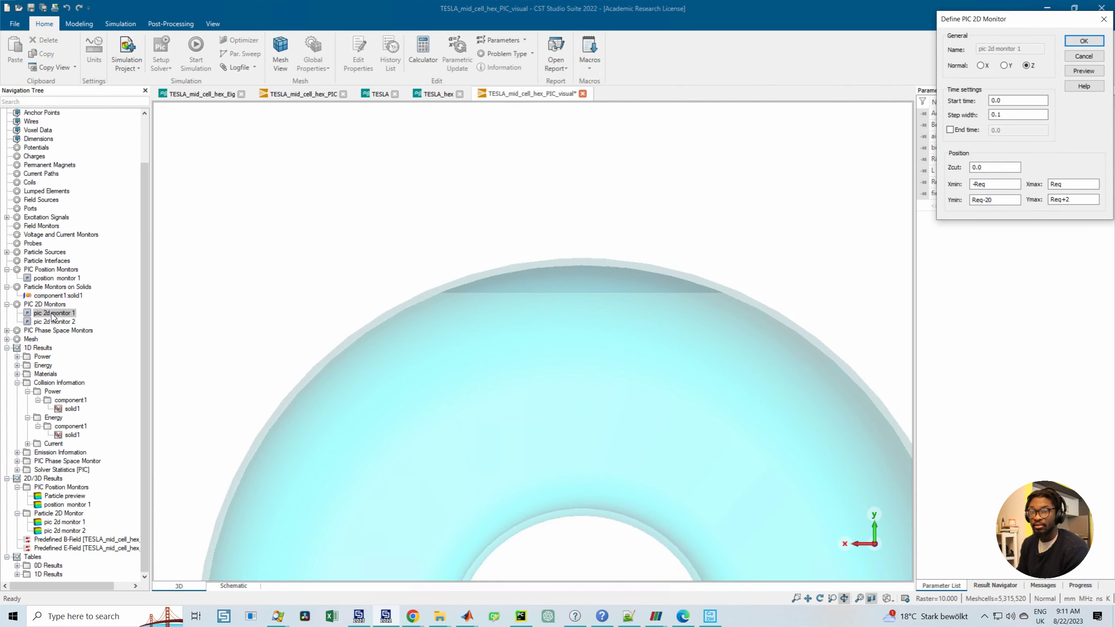
pyautogui.moveTo(965, 20); pyautogui.dragTo(664, 149)
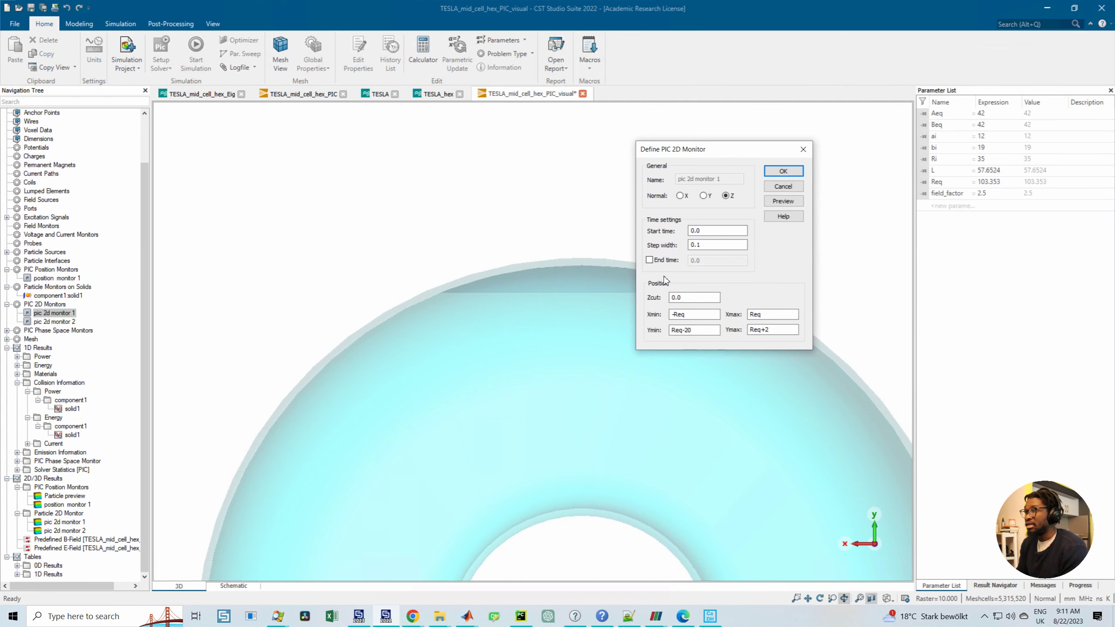
pyautogui.doubleClick(672, 298)
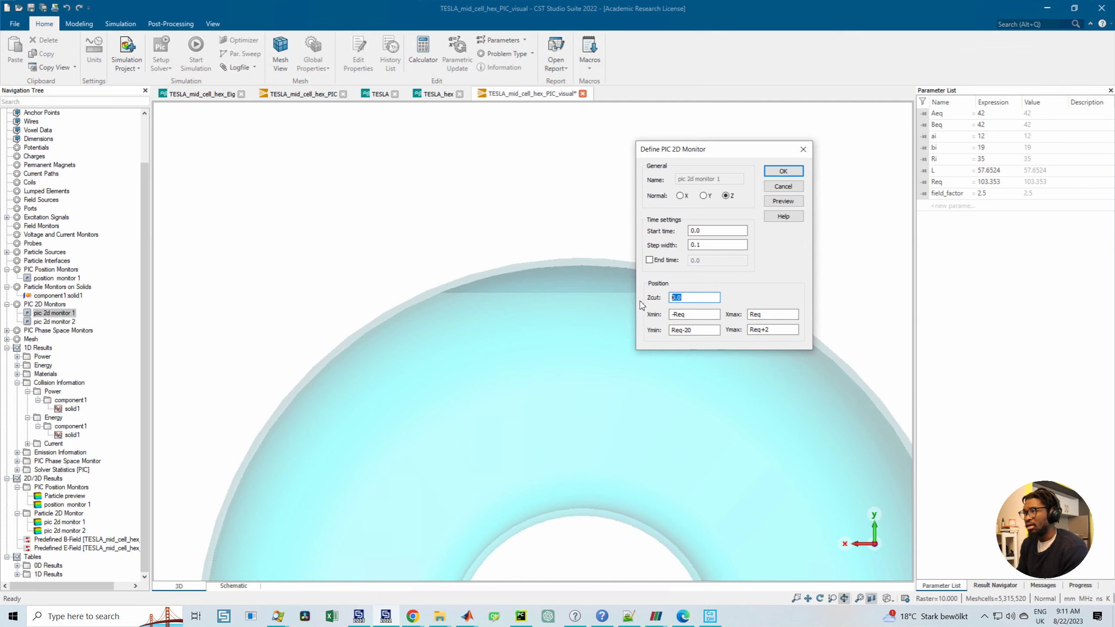
# Step: Turn the cavity to a side view along the z-axis and preview the region of pic 2d monitor 1
pyautogui.click(507, 330)
pyautogui.moveTo(507, 330); pyautogui.dragTo(894, 561)
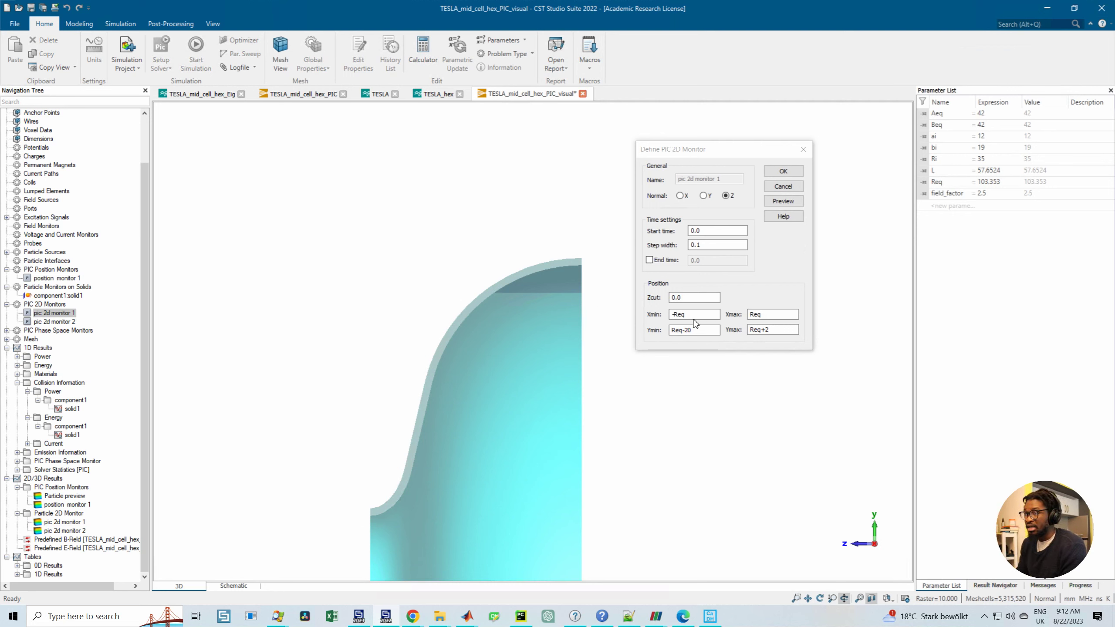
pyautogui.click(783, 201)
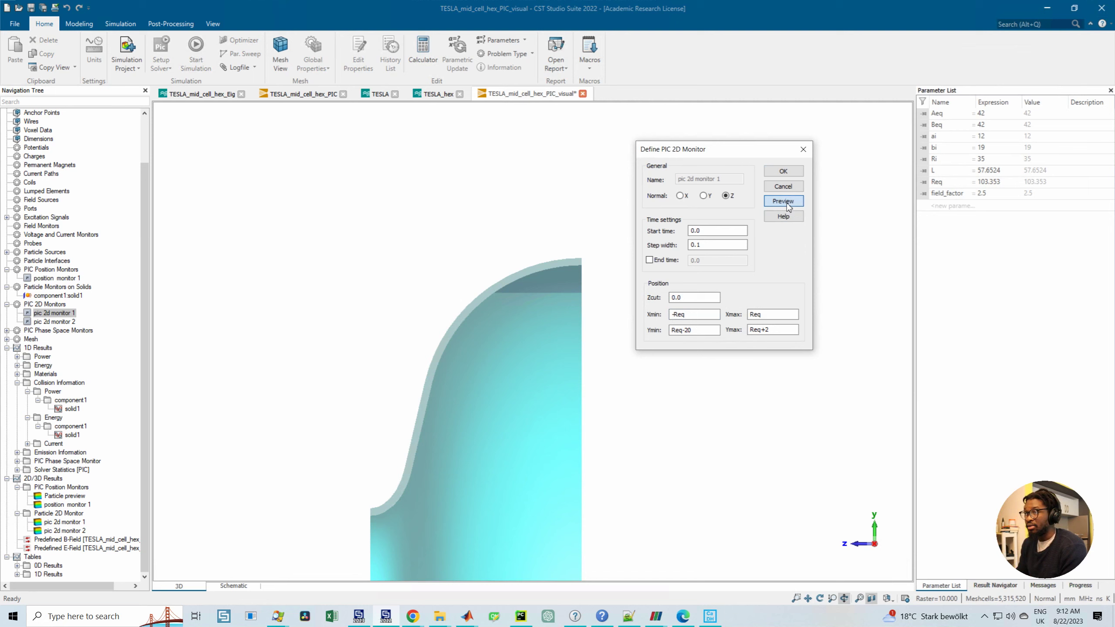
# Step: Tilt the cavity to inspect the previewed region of pic 2d monitor 1 in perspective, and accept its definition
pyautogui.moveTo(602, 340); pyautogui.dragTo(449, 303)
pyautogui.moveTo(516, 306); pyautogui.dragTo(478, 276)
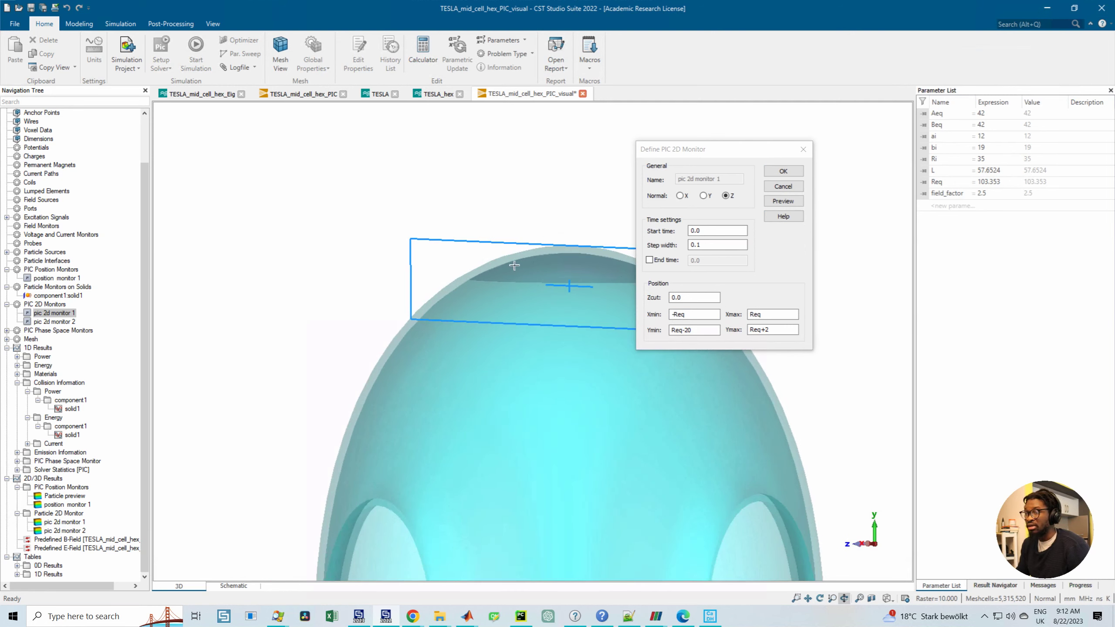
pyautogui.click(783, 171)
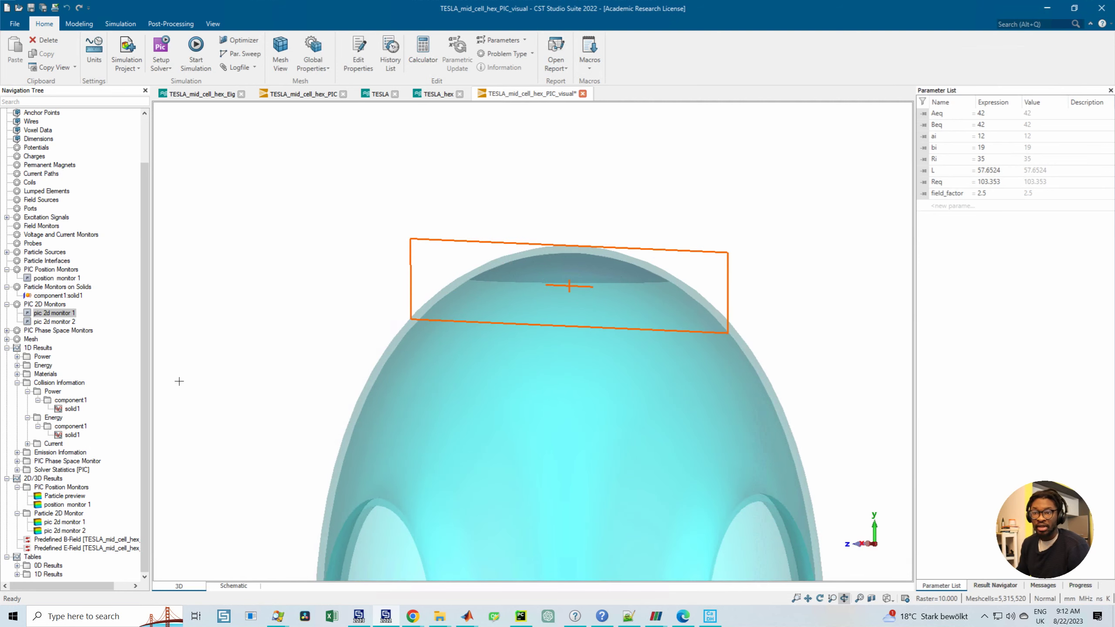
# Step: Display the pic 2d monitor 1 result, followed by the pic 2d monitor 2 result in a side view facing the YZ plane
pyautogui.click(66, 522)
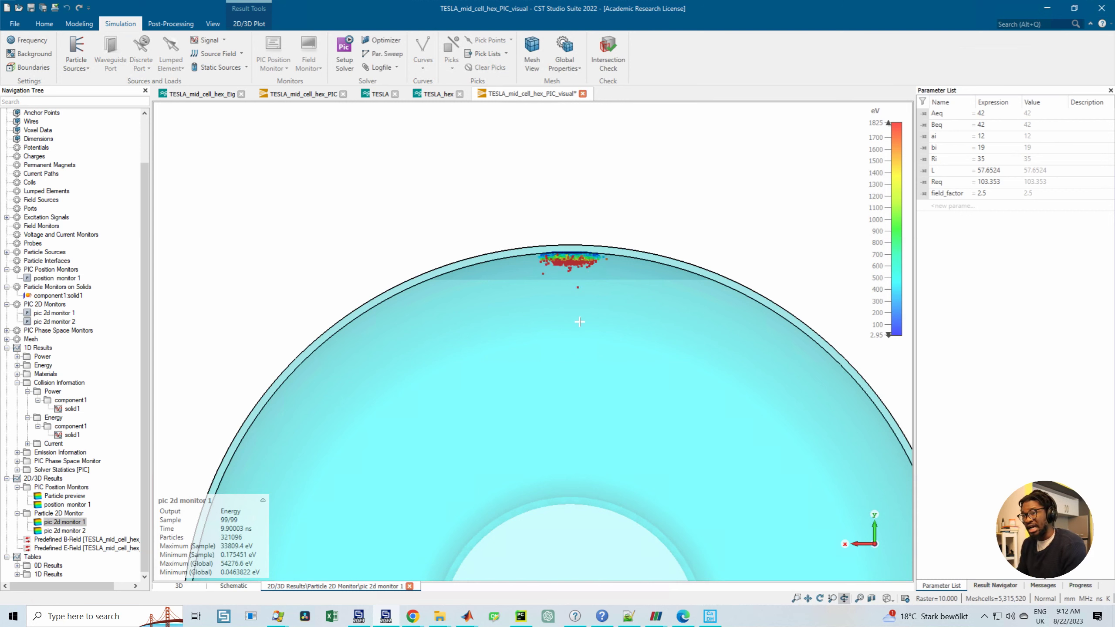
pyautogui.scroll(-3, 580, 321)
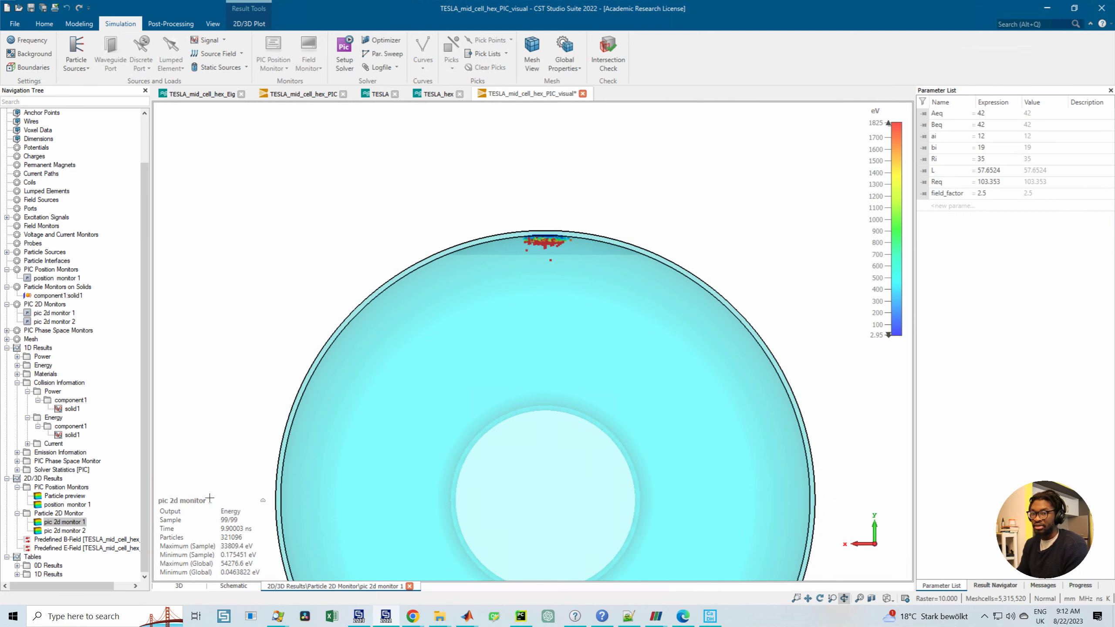
pyautogui.click(75, 531)
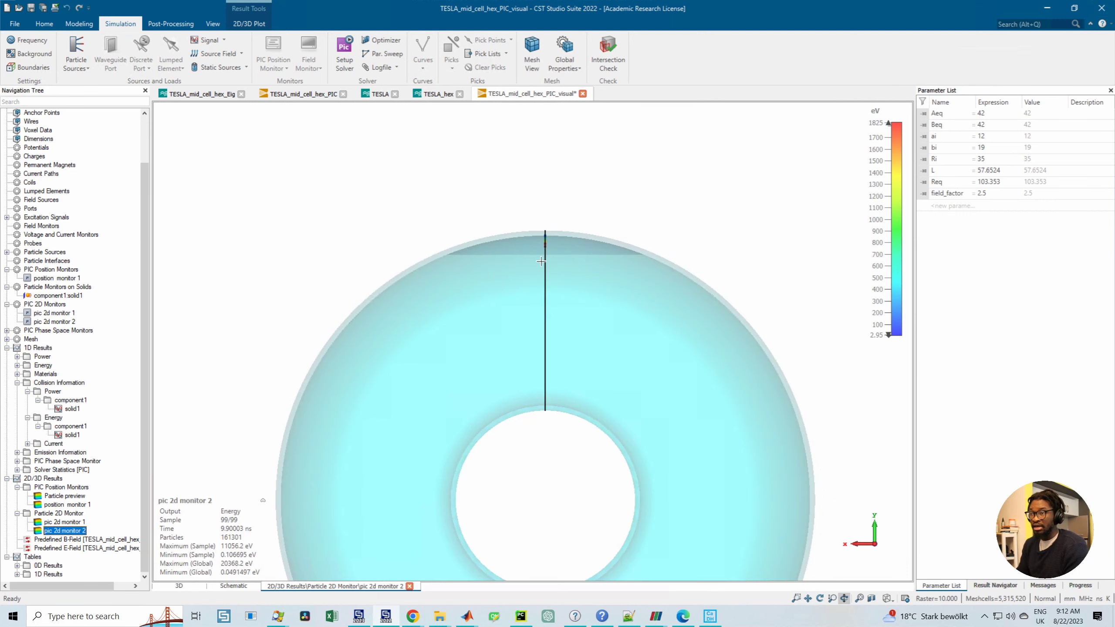
pyautogui.press('Left')
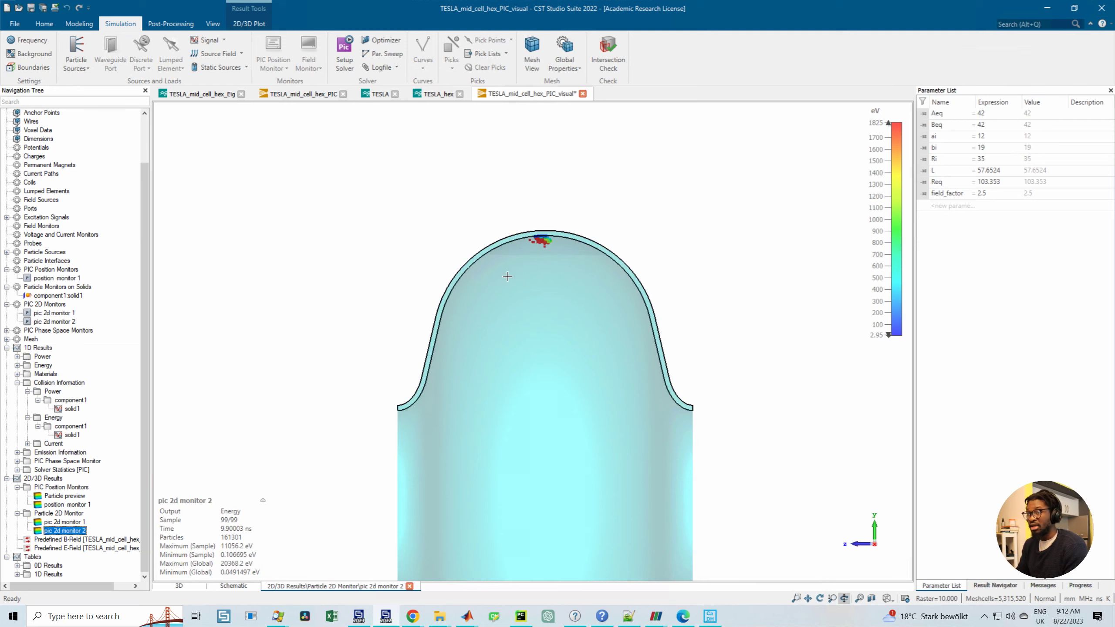
pyautogui.scroll(2, 545, 232)
pyautogui.click(547, 263)
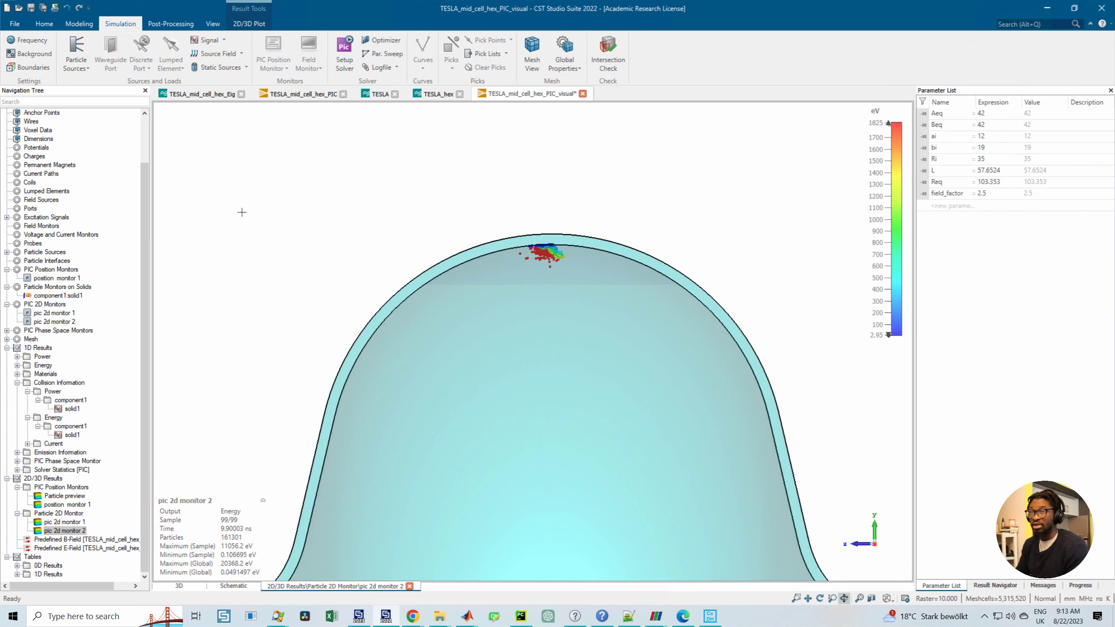
# Step: Animate the pic 2d monitor 2 particles over time near the cavity's equator, stop the animation and close the result plot
pyautogui.click(249, 23)
pyautogui.moveTo(552, 318); pyautogui.dragTo(552, 318)
pyautogui.press('Left')
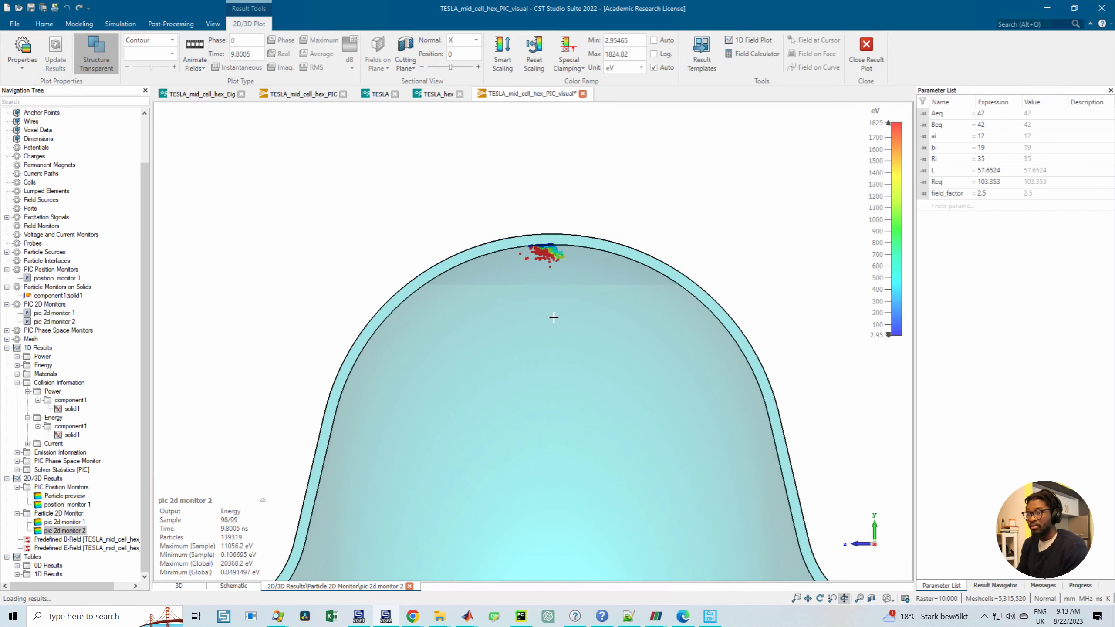
pyautogui.click(193, 46)
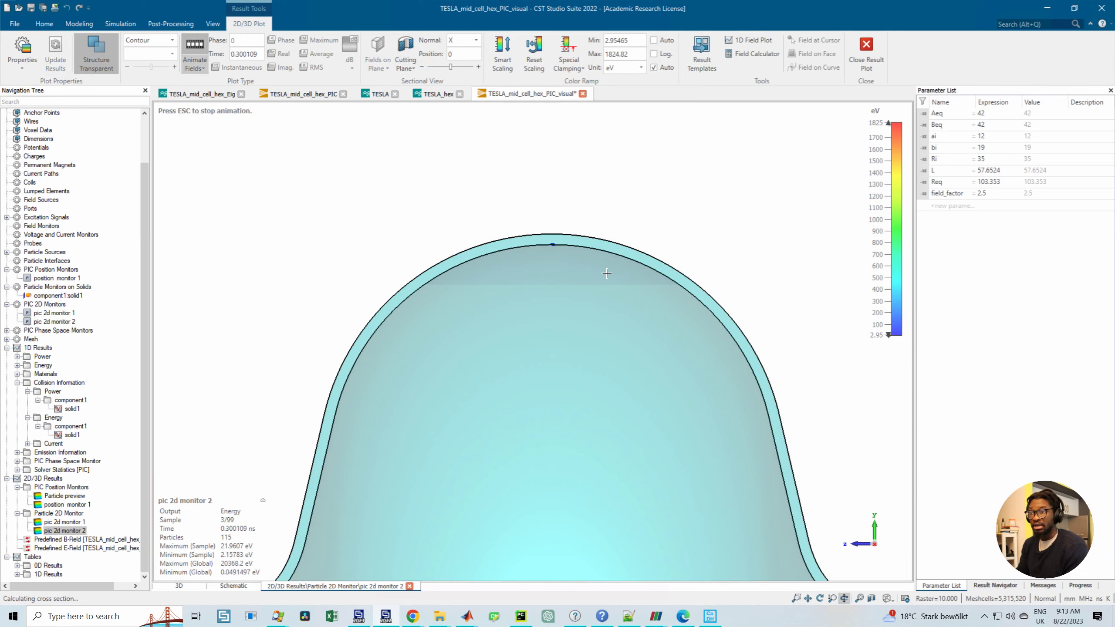
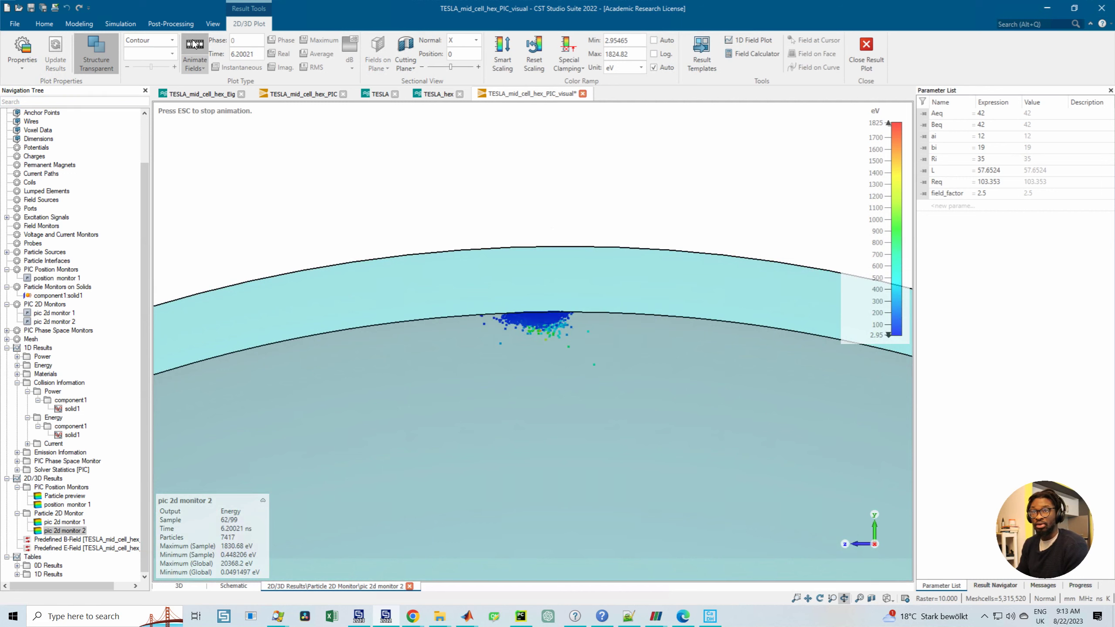
pyautogui.click(170, 25)
pyautogui.click(122, 25)
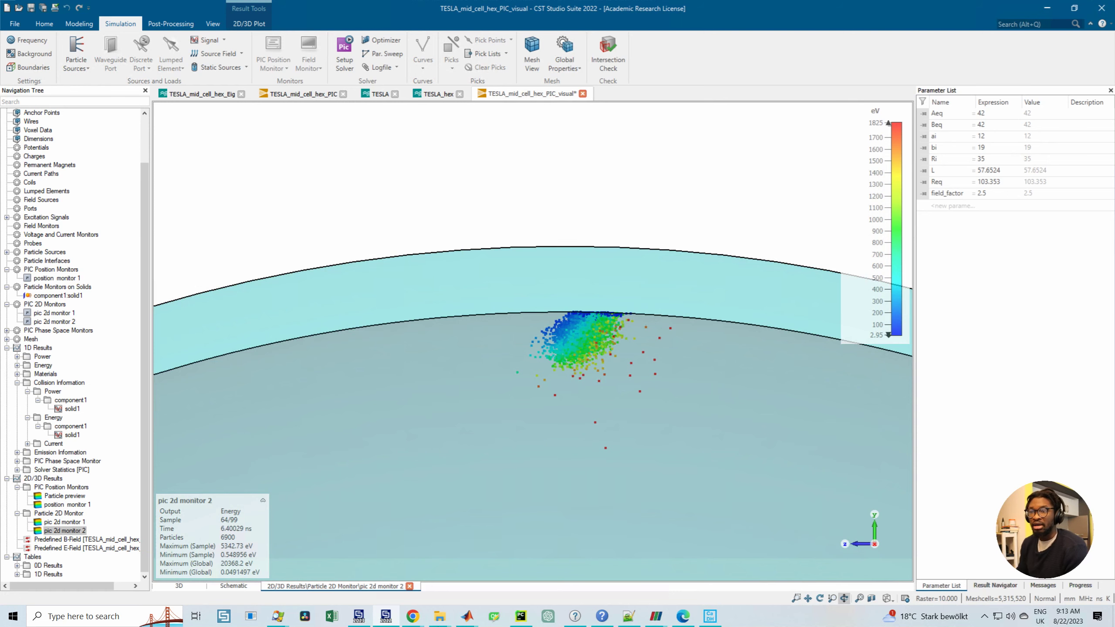
pyautogui.click(408, 586)
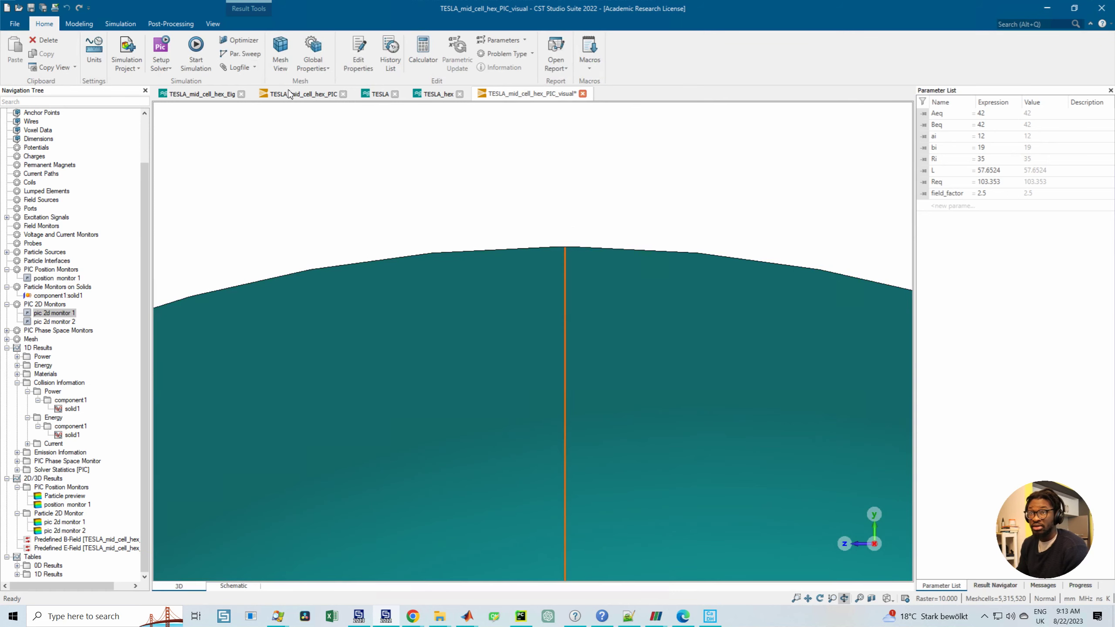
# Step: Open the definition settings for a new PIC phase space monitor and place the dialog over the model
pyautogui.click(81, 26)
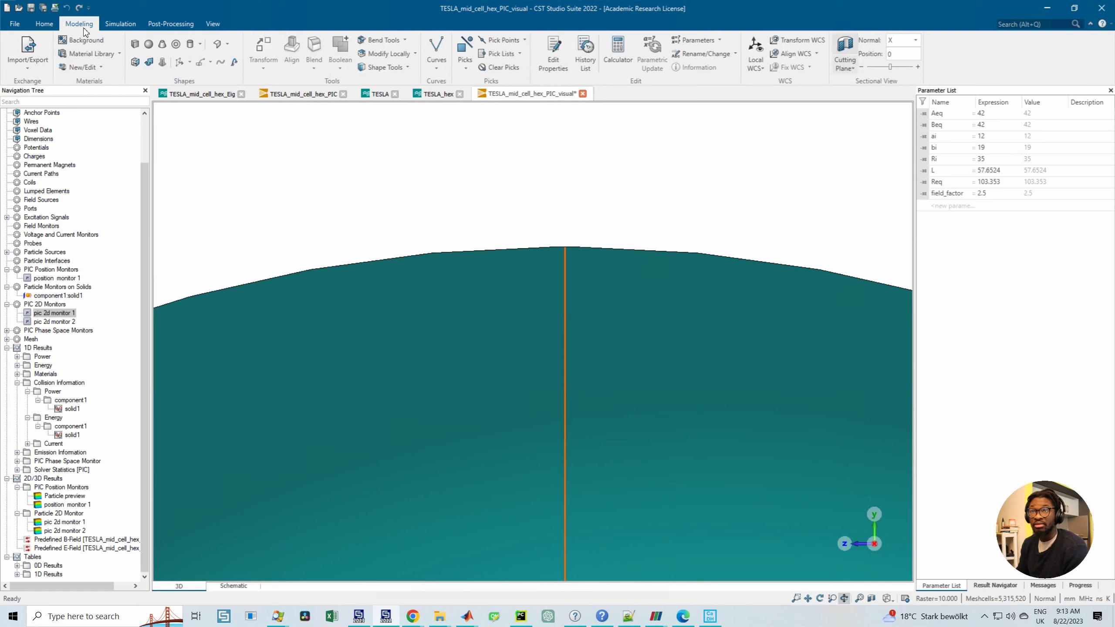
pyautogui.click(116, 24)
pyautogui.click(272, 69)
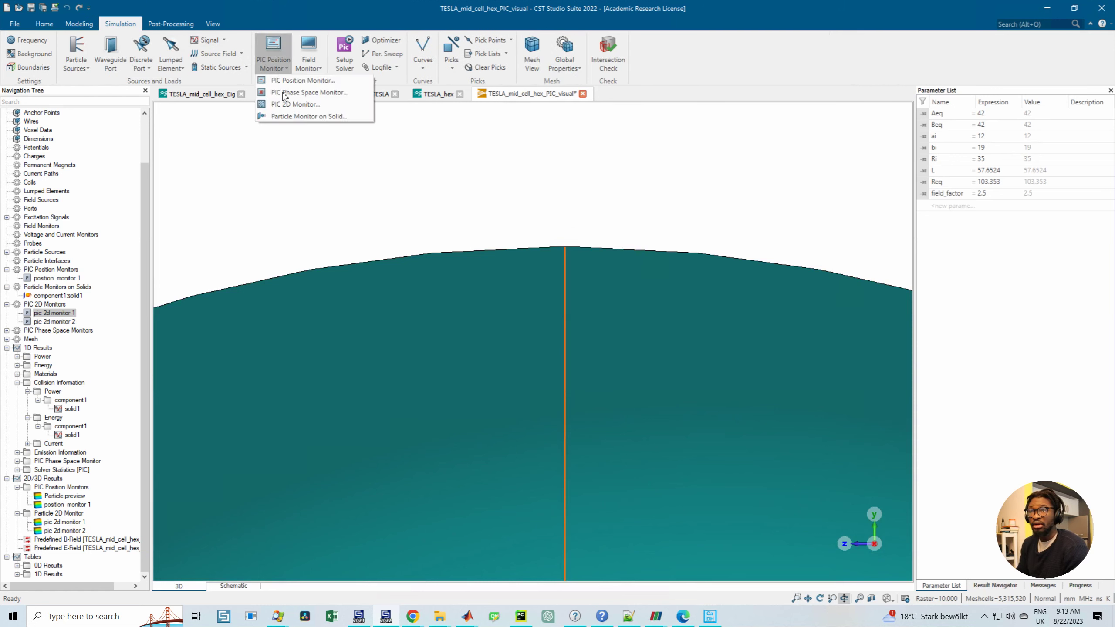
pyautogui.click(342, 104)
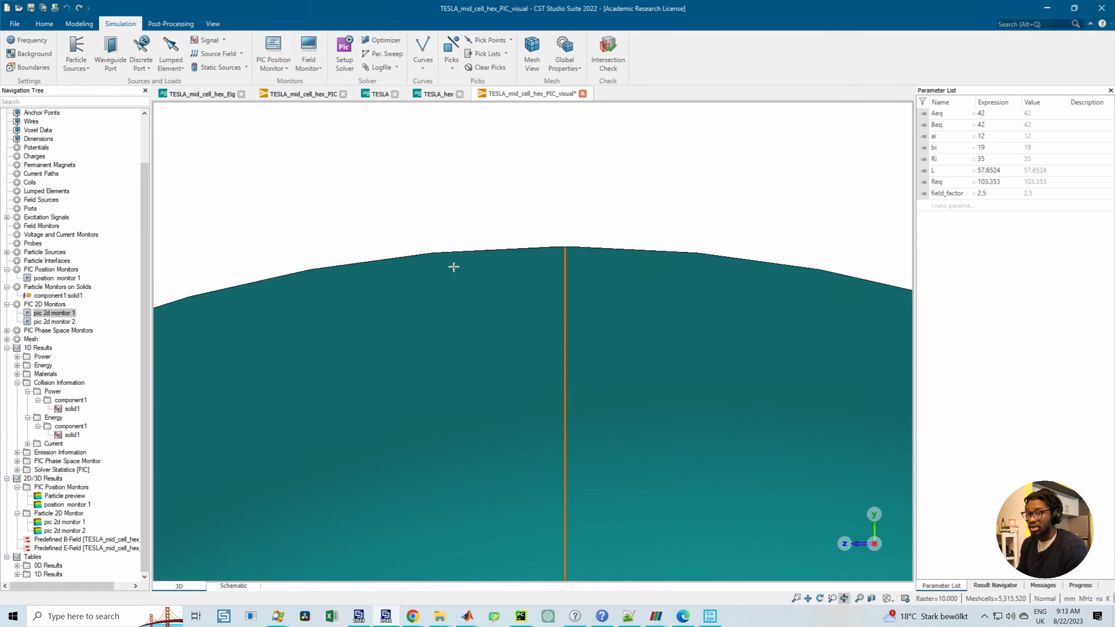
pyautogui.click(272, 65)
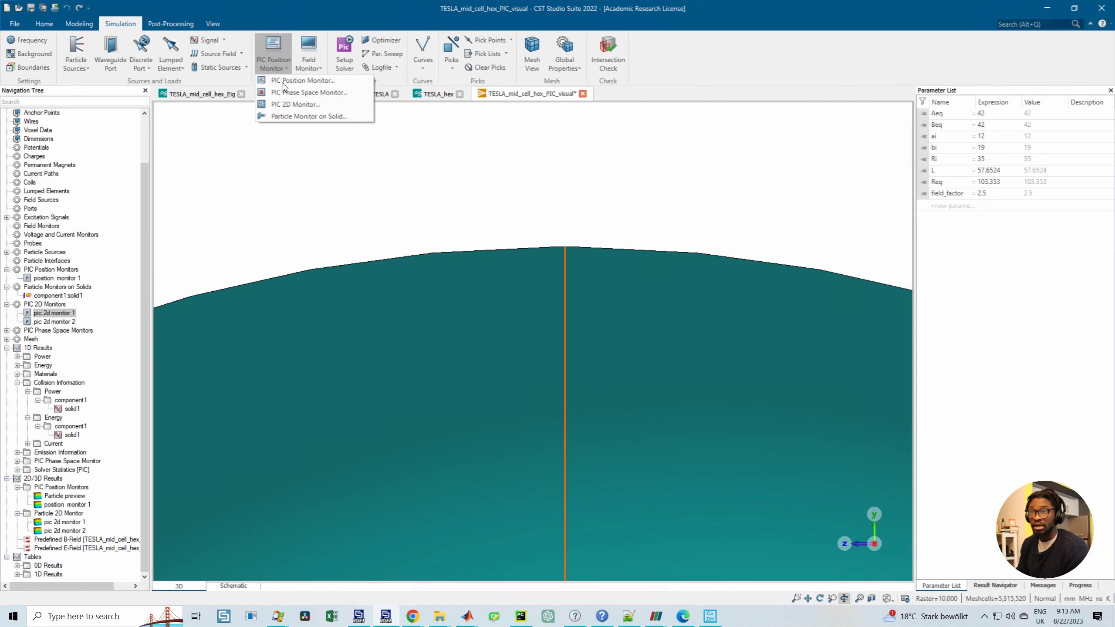
pyautogui.click(307, 93)
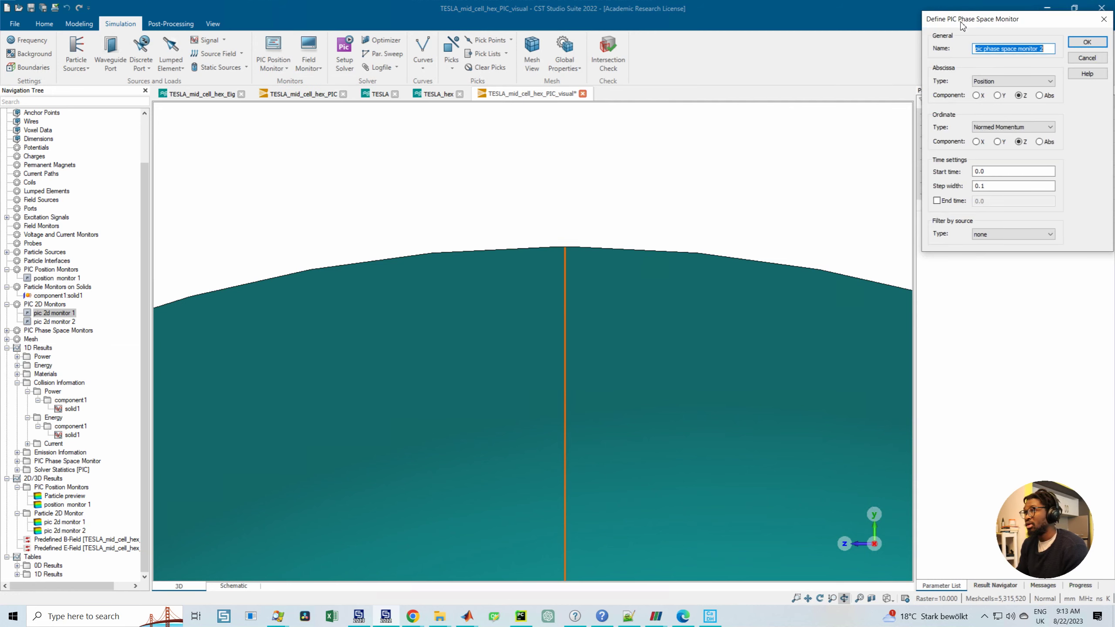
pyautogui.moveTo(961, 25); pyautogui.dragTo(598, 123)
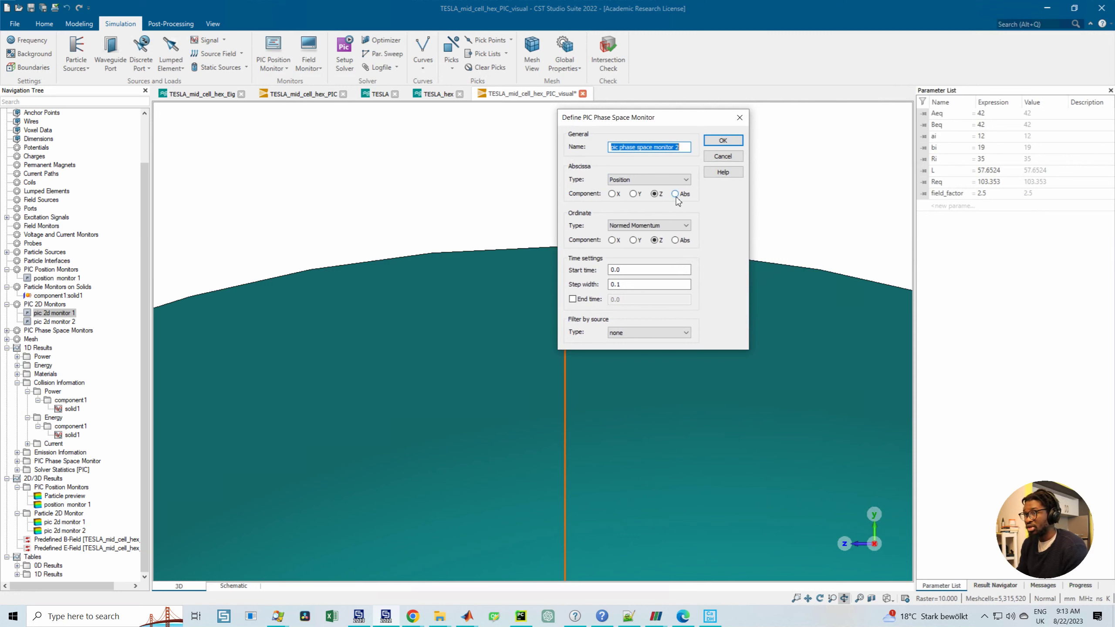
# Step: Examine the ordinate types and source filter options for the new phase space monitor, and dismiss the definition without creating it
pyautogui.click(660, 229)
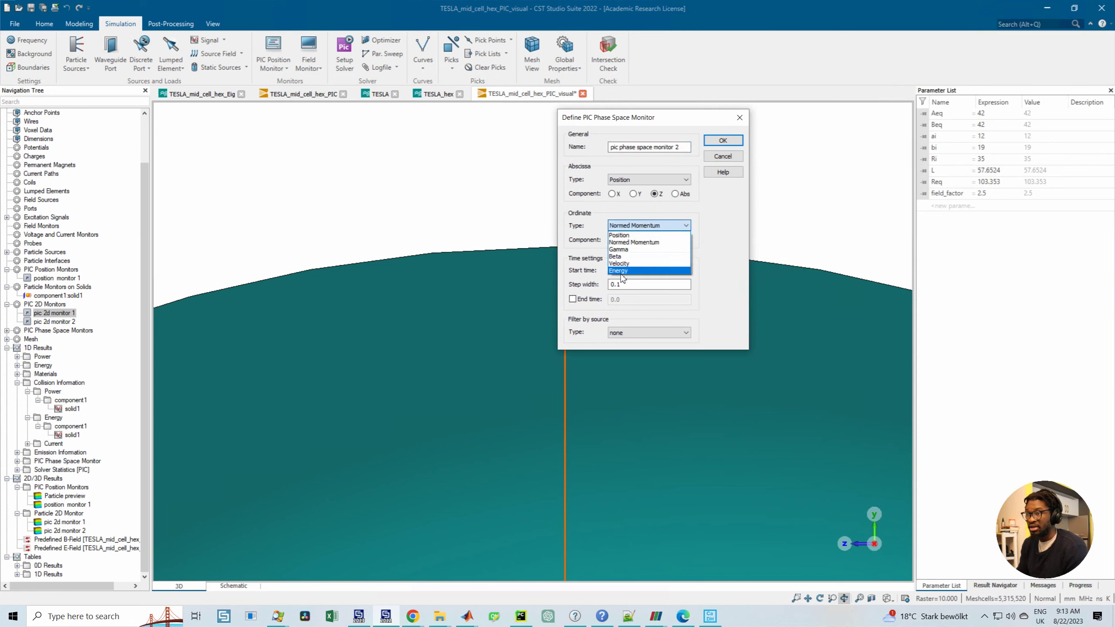
pyautogui.click(748, 226)
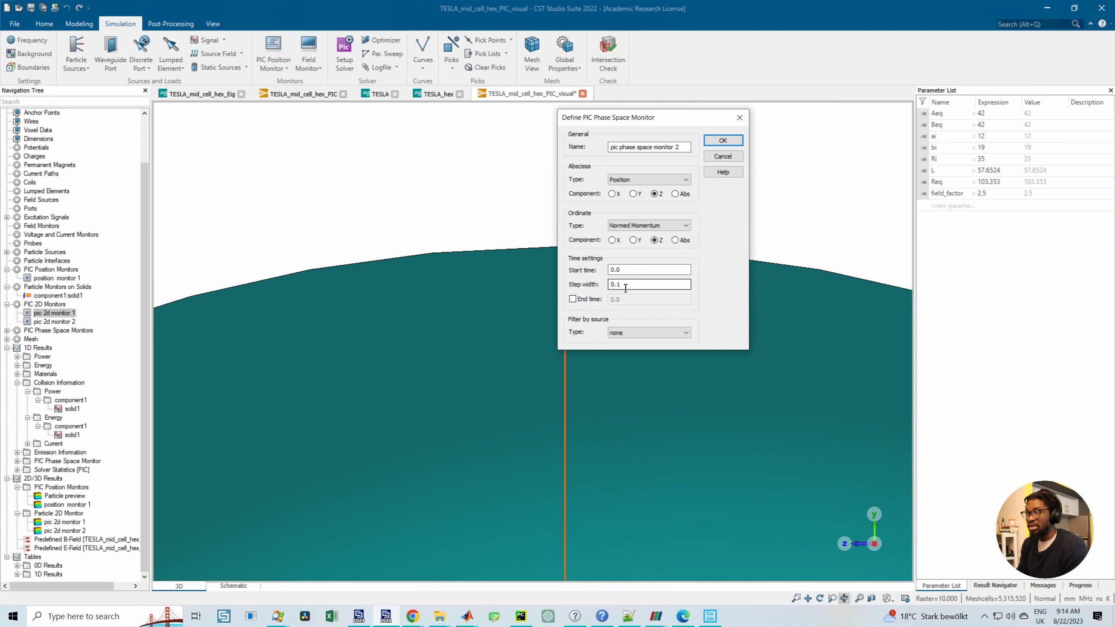
pyautogui.click(642, 335)
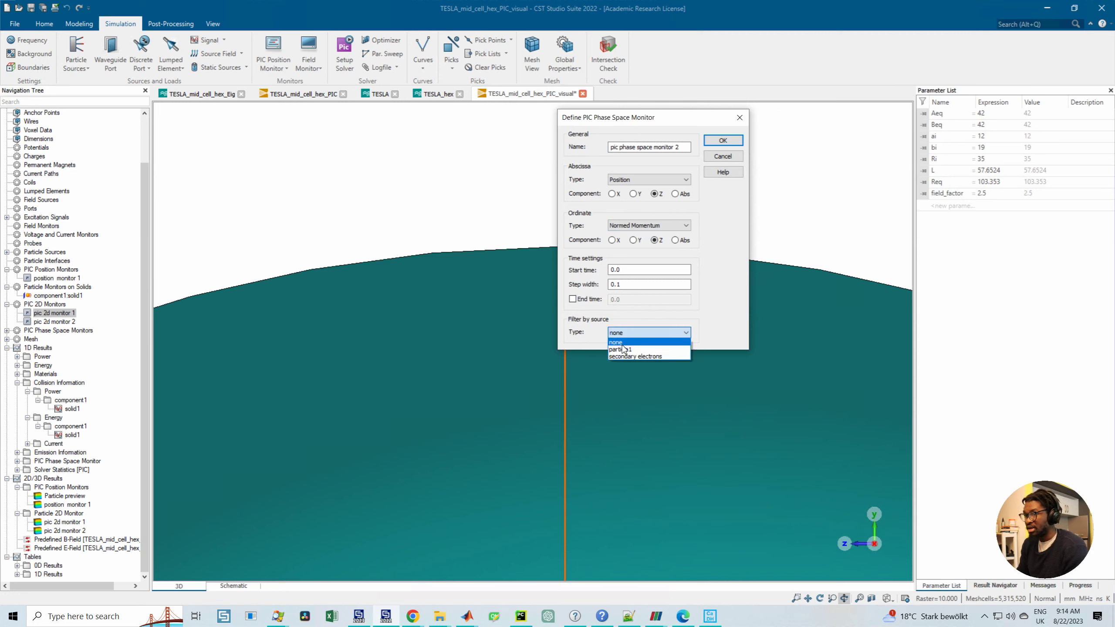
pyautogui.click(667, 342)
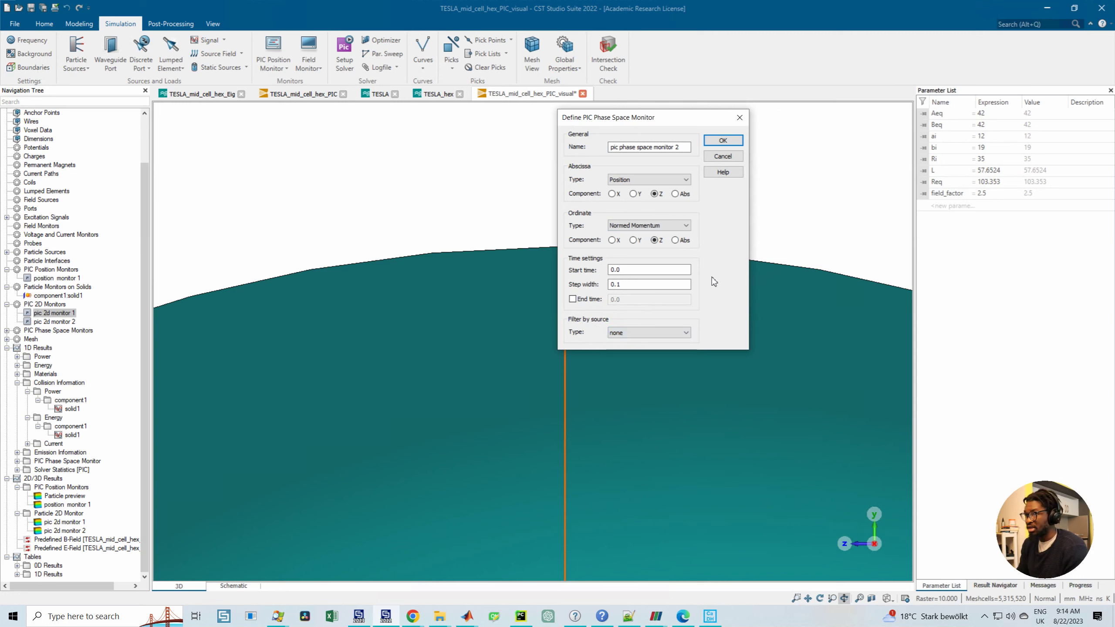
pyautogui.click(739, 118)
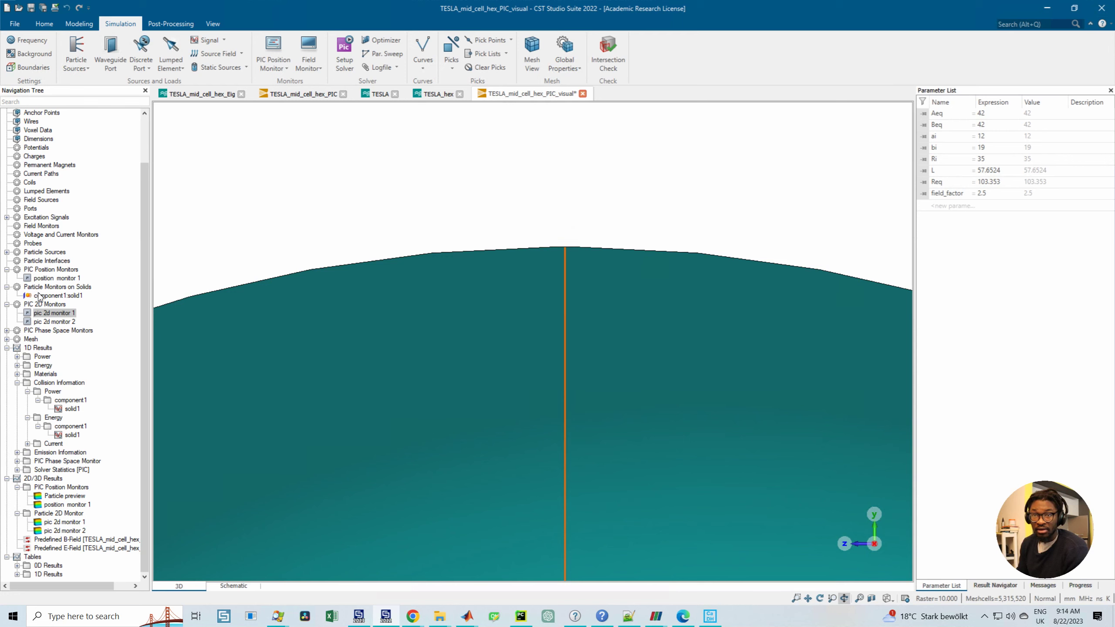
# Step: Expand the PIC phase space monitors, examine the definition of monitor 66 including its step width, and close it
pyautogui.click(6, 330)
pyautogui.doubleClick(37, 339)
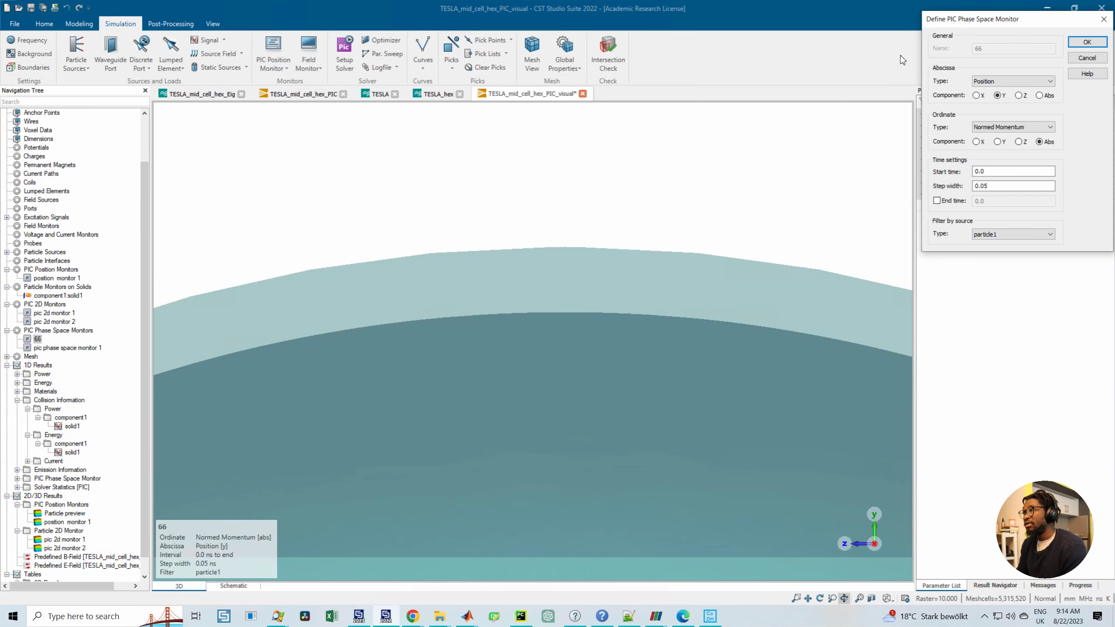
pyautogui.moveTo(972, 23); pyautogui.dragTo(580, 144)
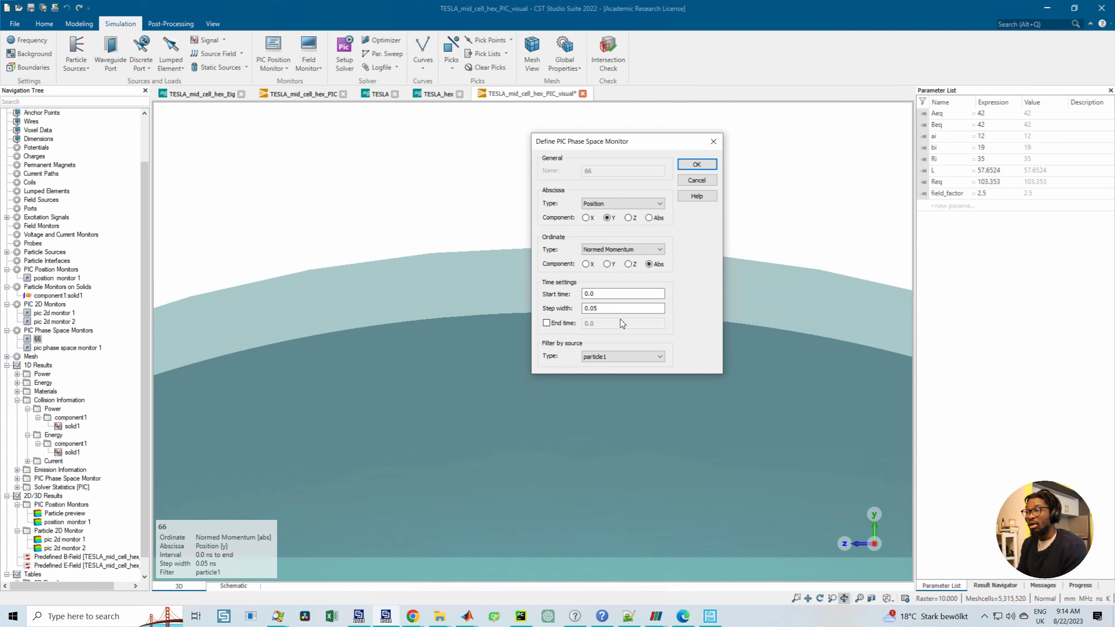
pyautogui.click(586, 310)
pyautogui.doubleClick(587, 310)
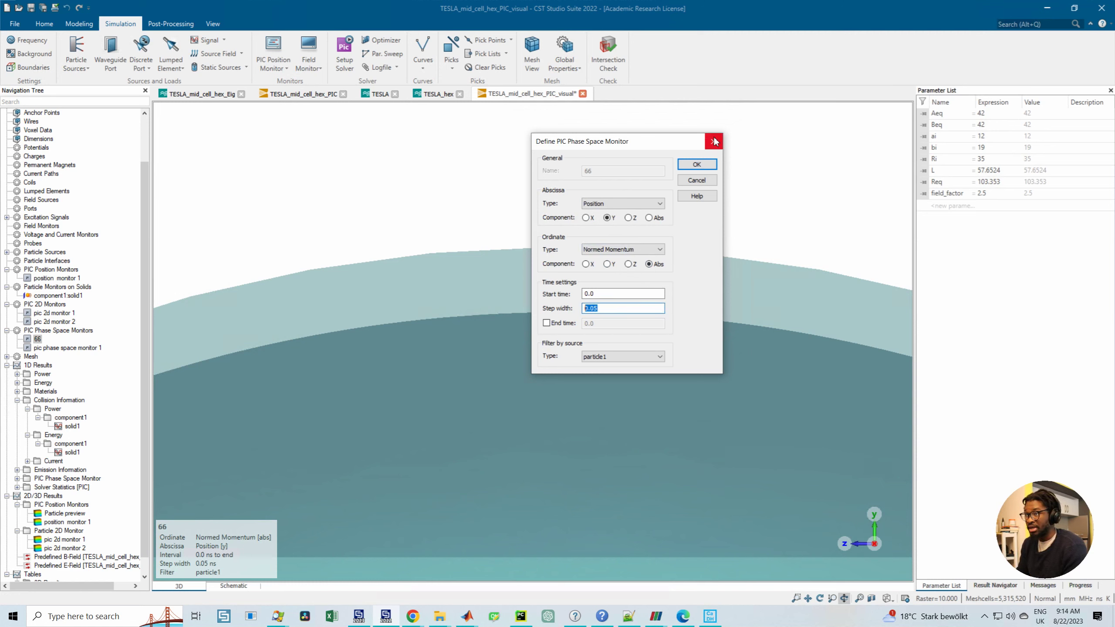
pyautogui.press('Return')
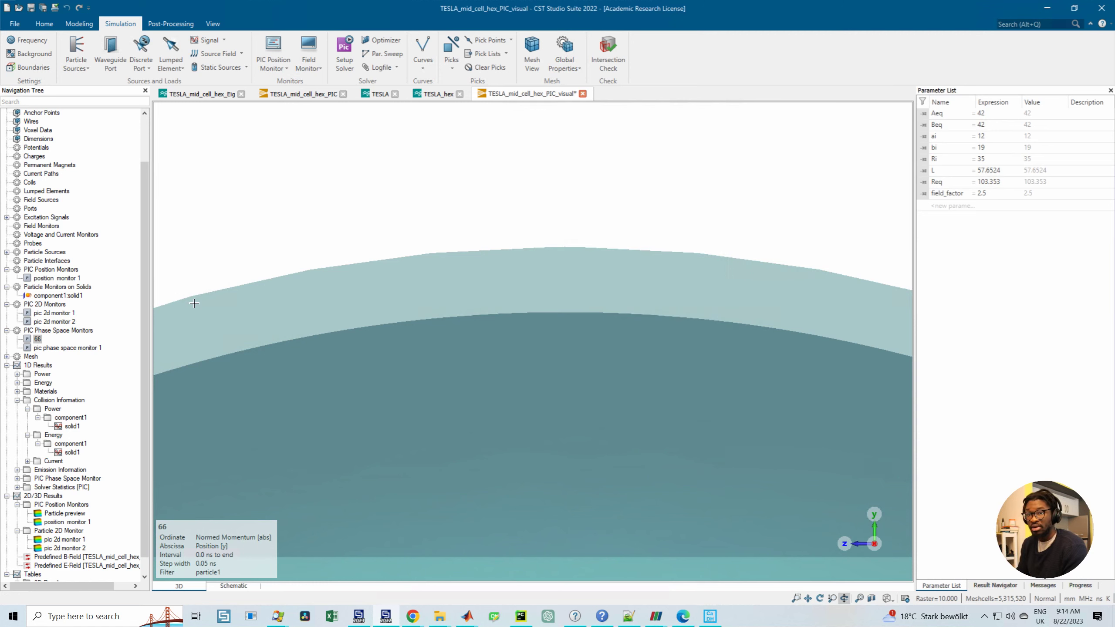
# Step: Open the definition of pic phase space monitor 1, examine its source filter options, and close it without changes
pyautogui.doubleClick(41, 349)
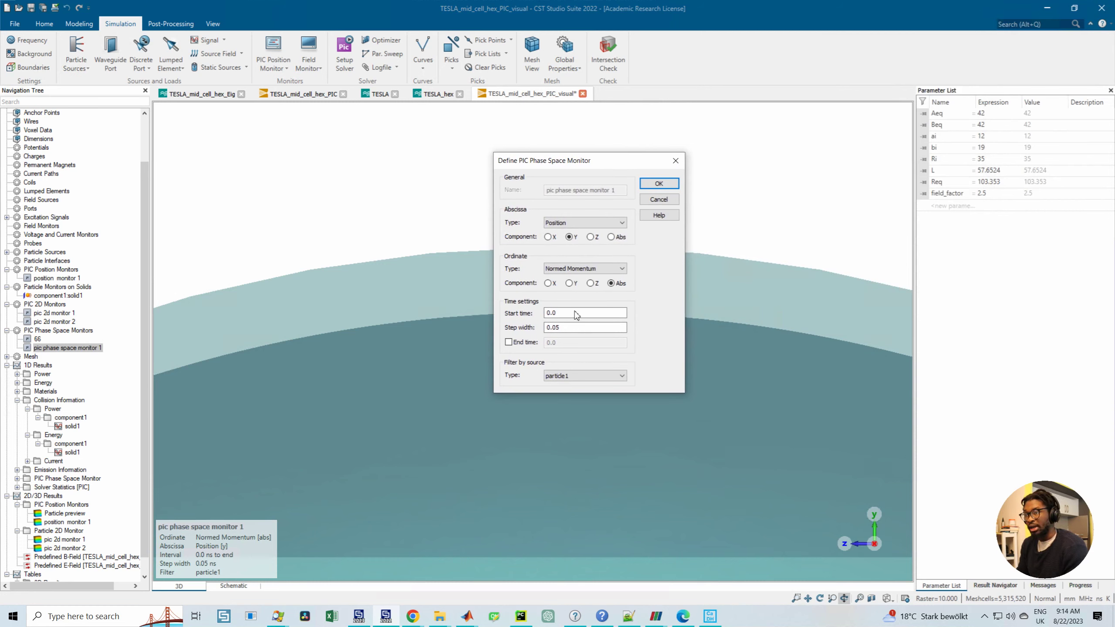
pyautogui.click(564, 377)
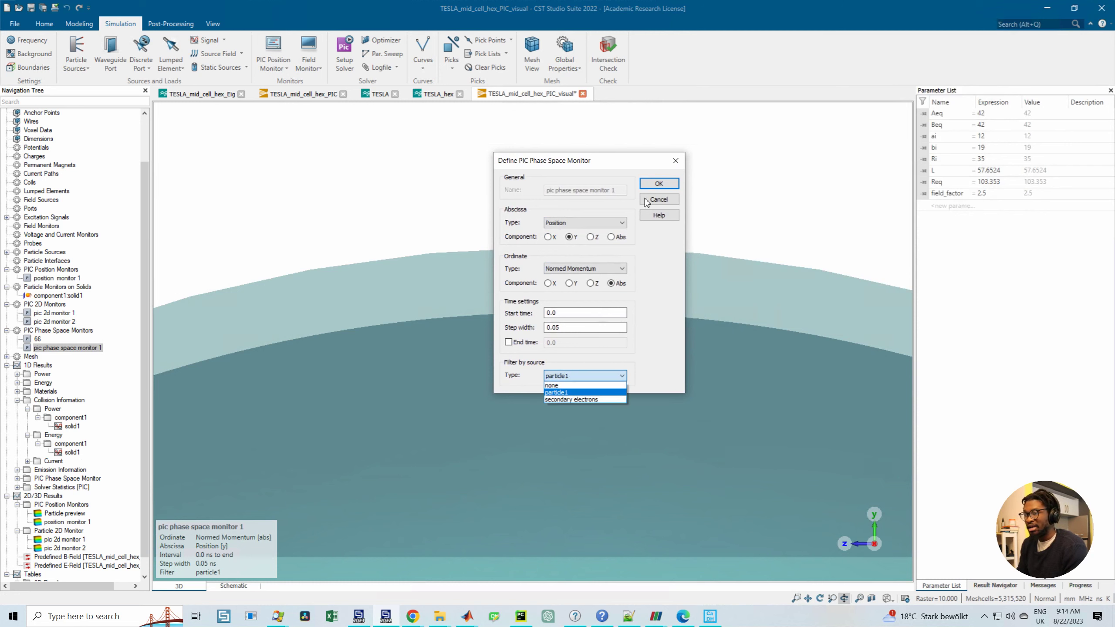
pyautogui.click(675, 161)
pyautogui.click(675, 161)
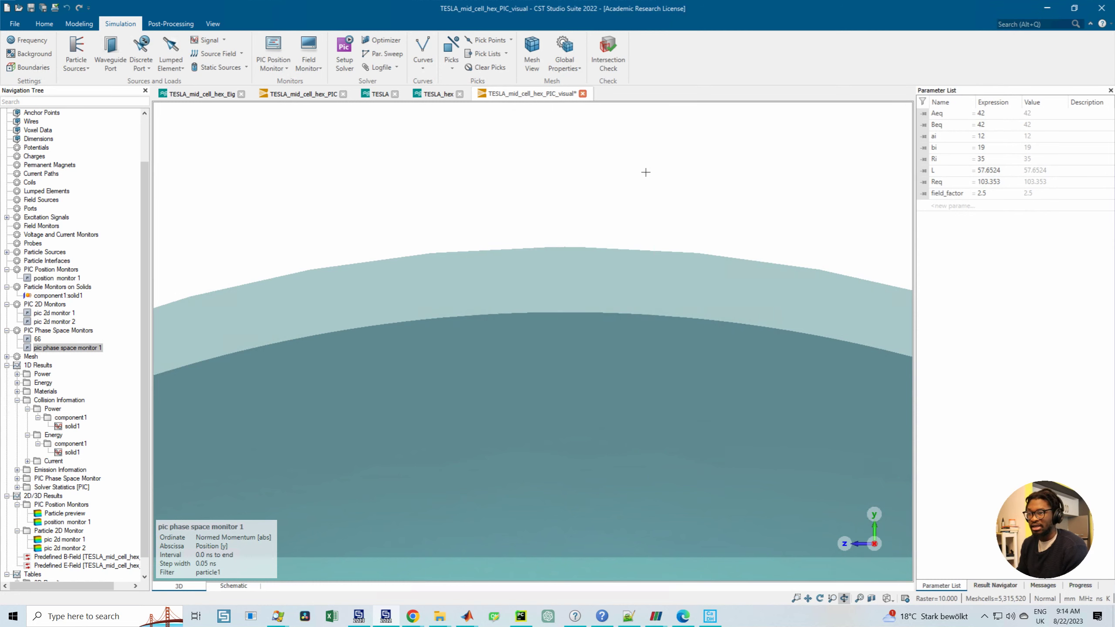
# Step: Reopen the definition of phase space monitor 66 to compare its settings, and close it without changes
pyautogui.doubleClick(38, 339)
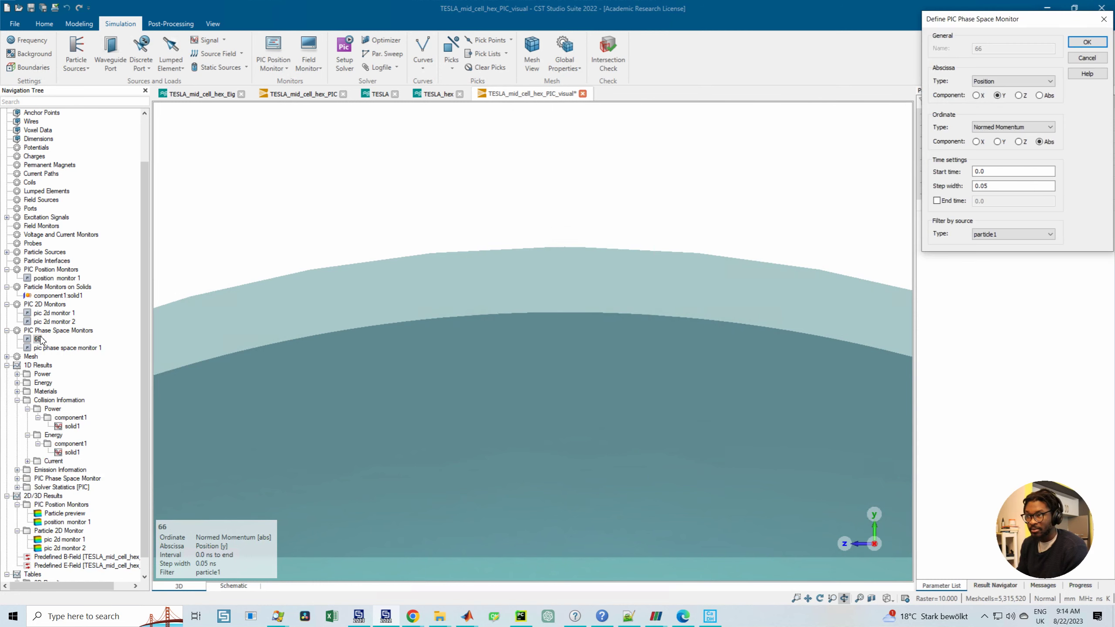
pyautogui.moveTo(959, 20); pyautogui.dragTo(444, 186)
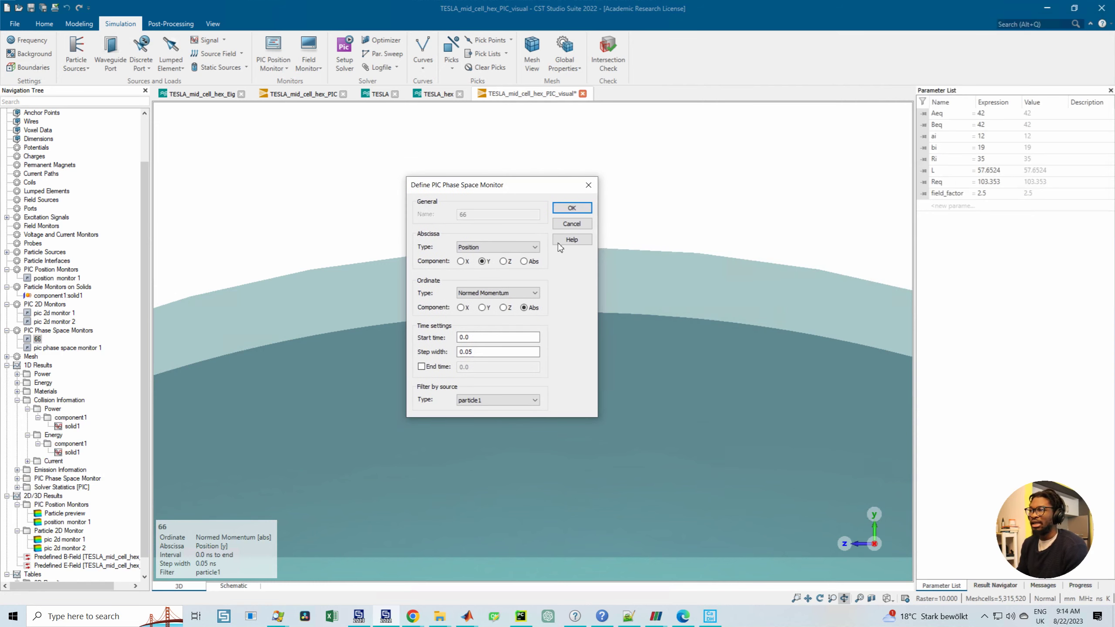
pyautogui.click(589, 186)
# Step: Collapse the Collision Information results and expand the PIC Phase Space Monitor folder under 1D Results
pyautogui.scroll(-1, 53, 374)
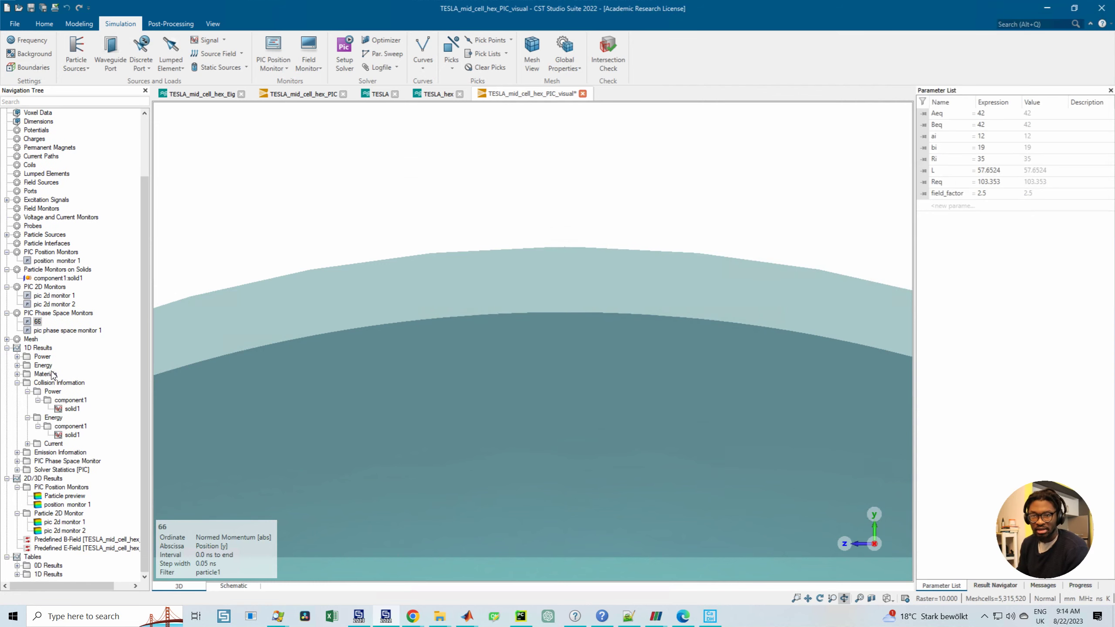
pyautogui.click(16, 383)
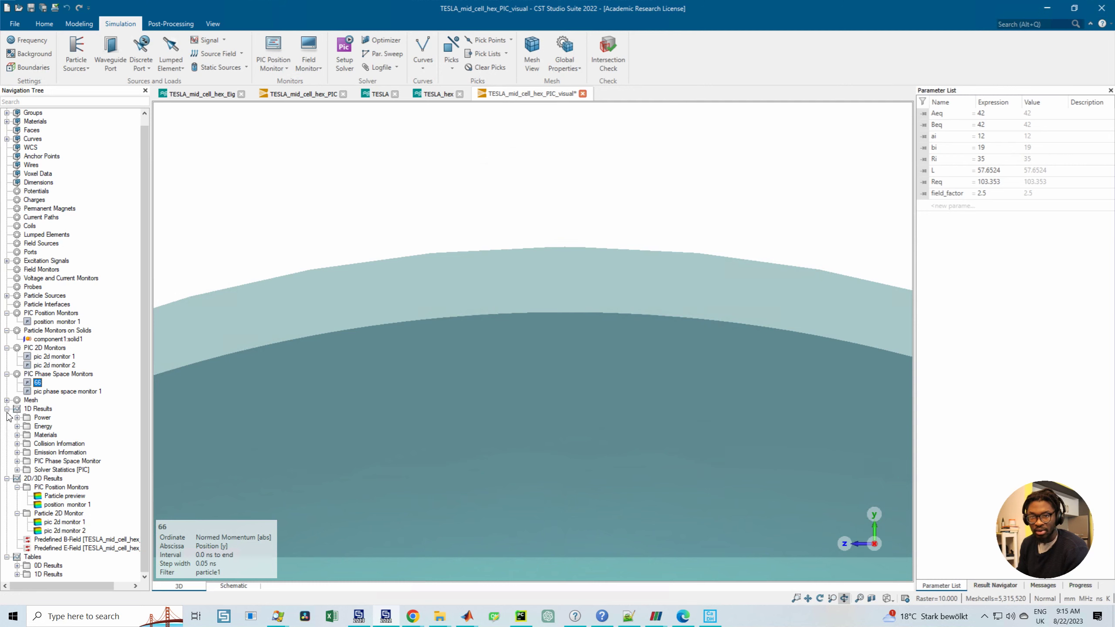
pyautogui.click(17, 461)
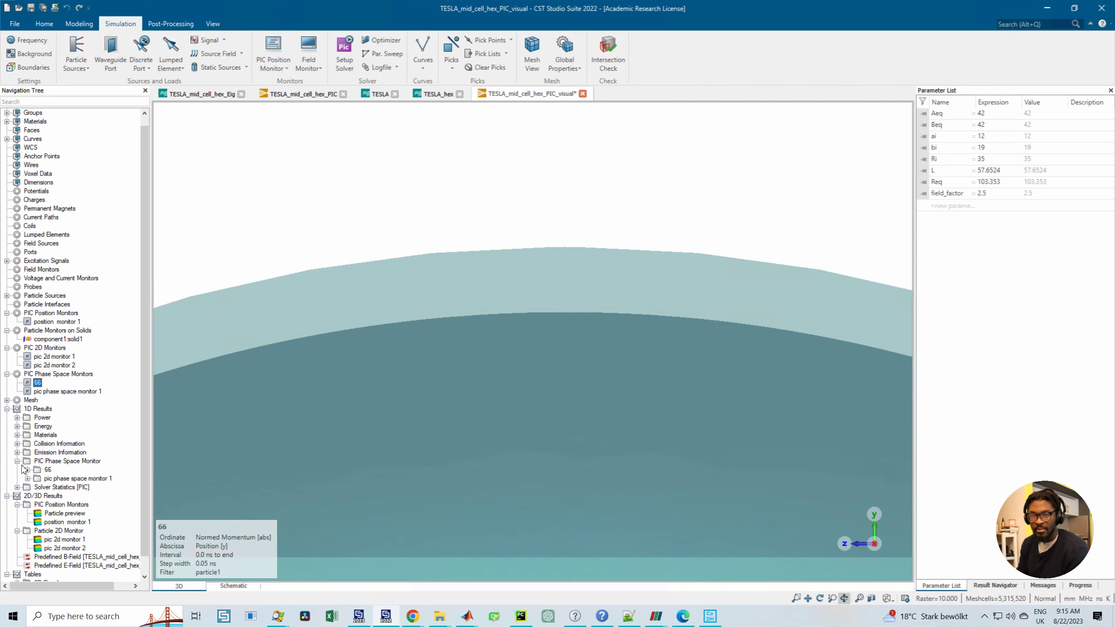
# Step: Expand the 1D results of phase space monitor 66 and plot its first frame, Frame 0000
pyautogui.scroll(-1, 67, 438)
pyautogui.click(27, 452)
pyautogui.scroll(5, 78, 292)
pyautogui.click(71, 253)
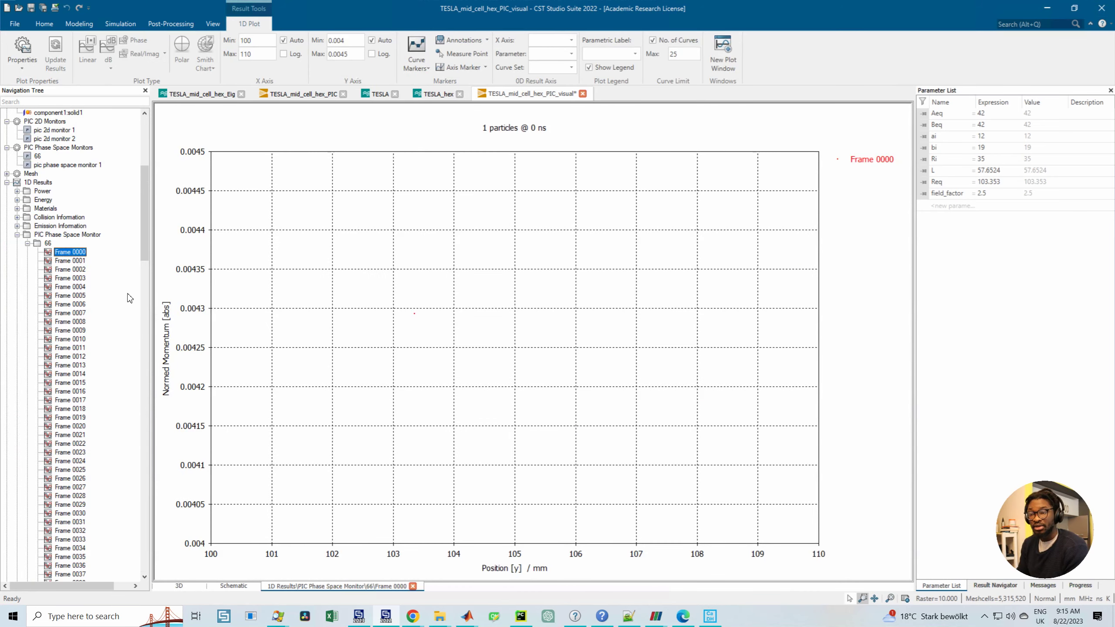
# Step: Step through the monitor 66 frames up to Frame 0032, examining how normed momentum against y position evolves over time
pyautogui.press('Down')
pyautogui.press('Down')
pyautogui.press('Down')
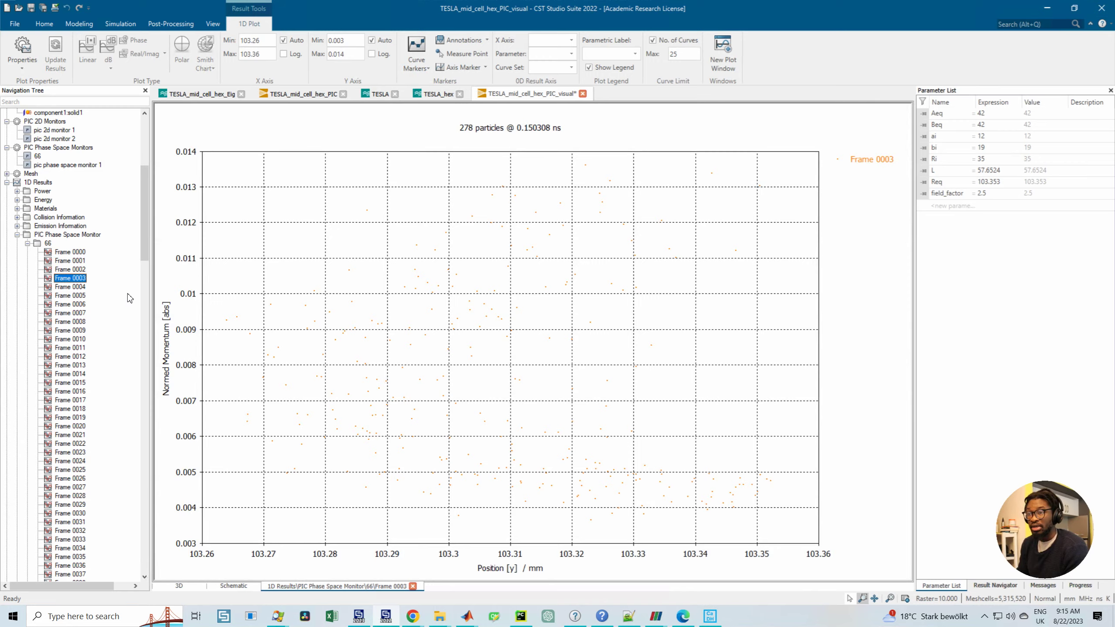
pyautogui.press('Down')
pyautogui.press('Down')
pyautogui.press('Down')
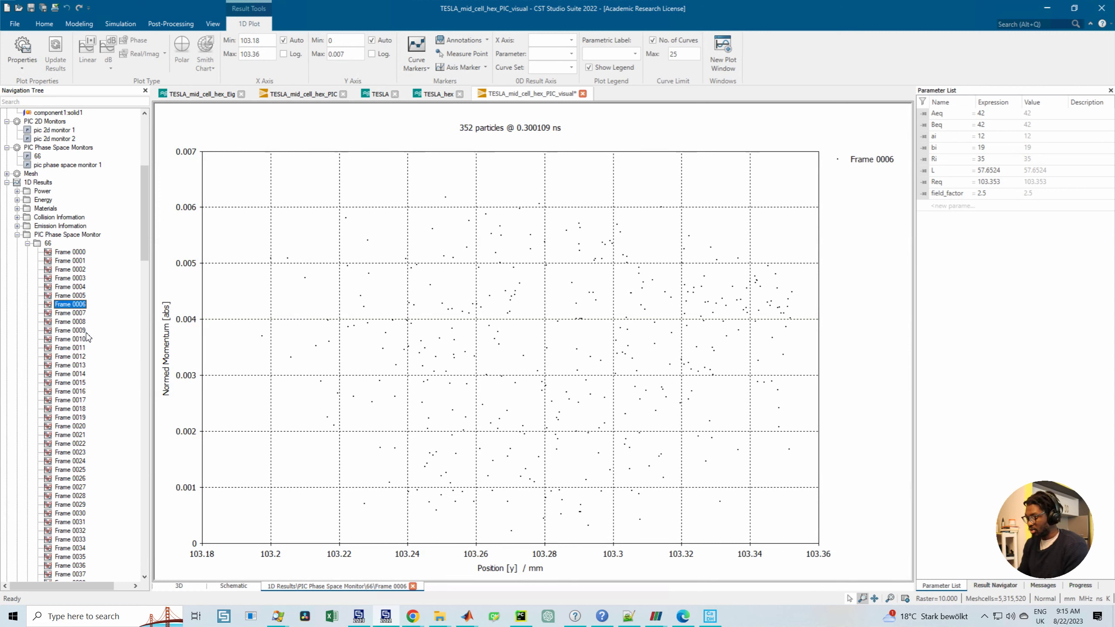
pyautogui.press('Down')
pyautogui.press('Down')
pyautogui.press('Down')
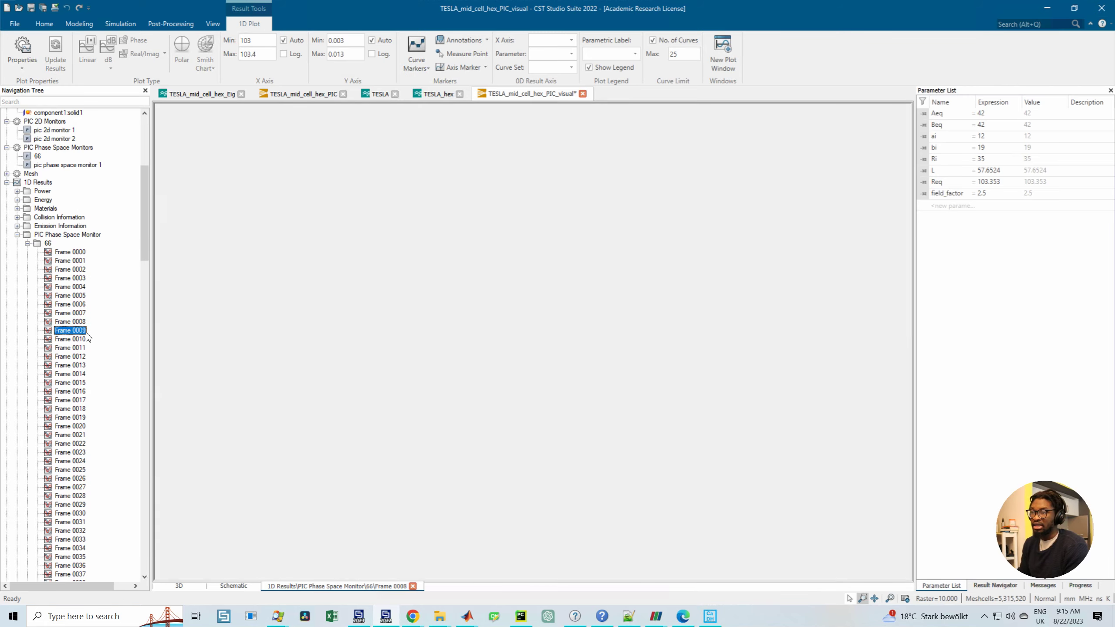
pyautogui.press('Down')
pyautogui.press('Down')
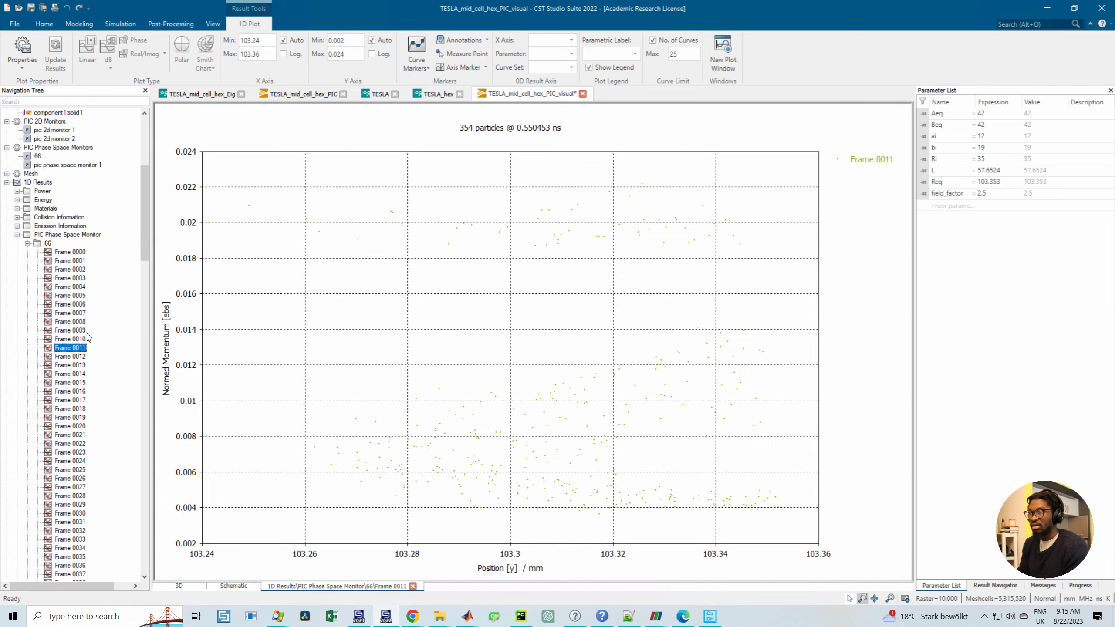
pyautogui.press('Down')
pyautogui.press('Down')
pyautogui.press('Down')
pyautogui.press('Down')
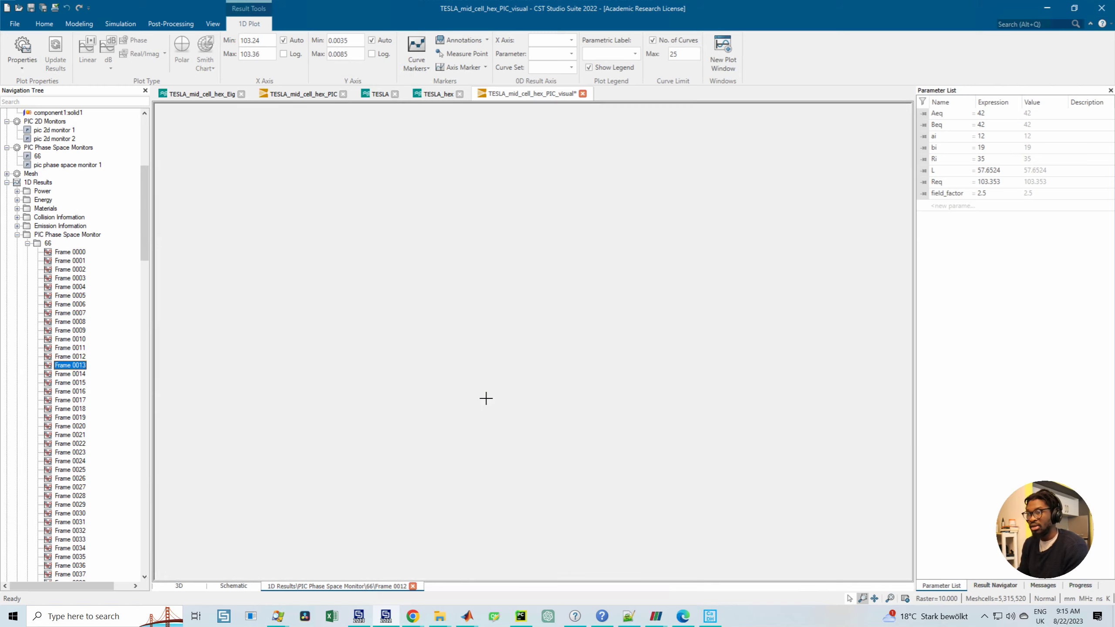
pyautogui.press('Down')
pyautogui.press('Down')
pyautogui.press('Down')
pyautogui.press('Down')
pyautogui.press('Down')
pyautogui.press('Down')
pyautogui.press('Down')
pyautogui.press('Down')
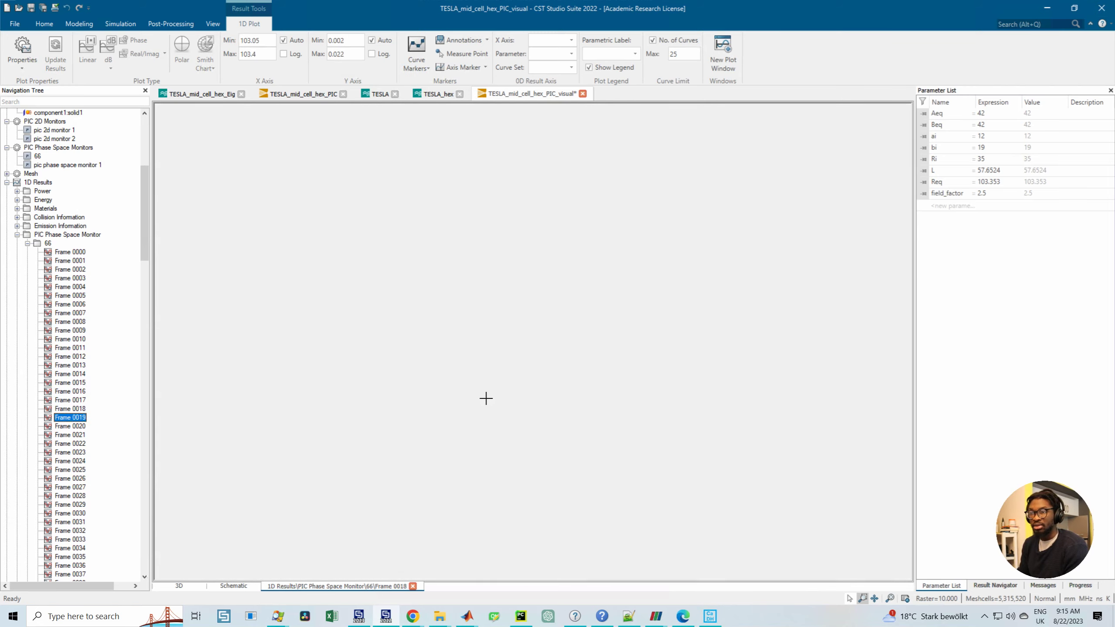
pyautogui.press('Down')
pyautogui.press('Down')
pyautogui.press('Down')
pyautogui.press('Down')
pyautogui.press('Down')
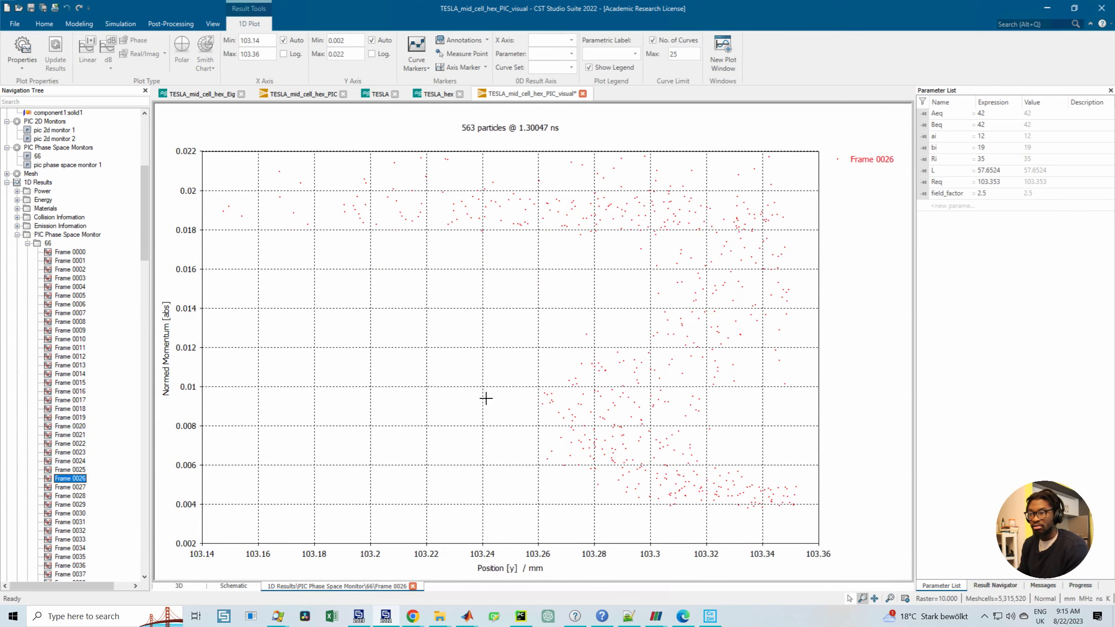
pyautogui.press('Down')
pyautogui.press('Down')
pyautogui.press('Down')
pyautogui.press('Down')
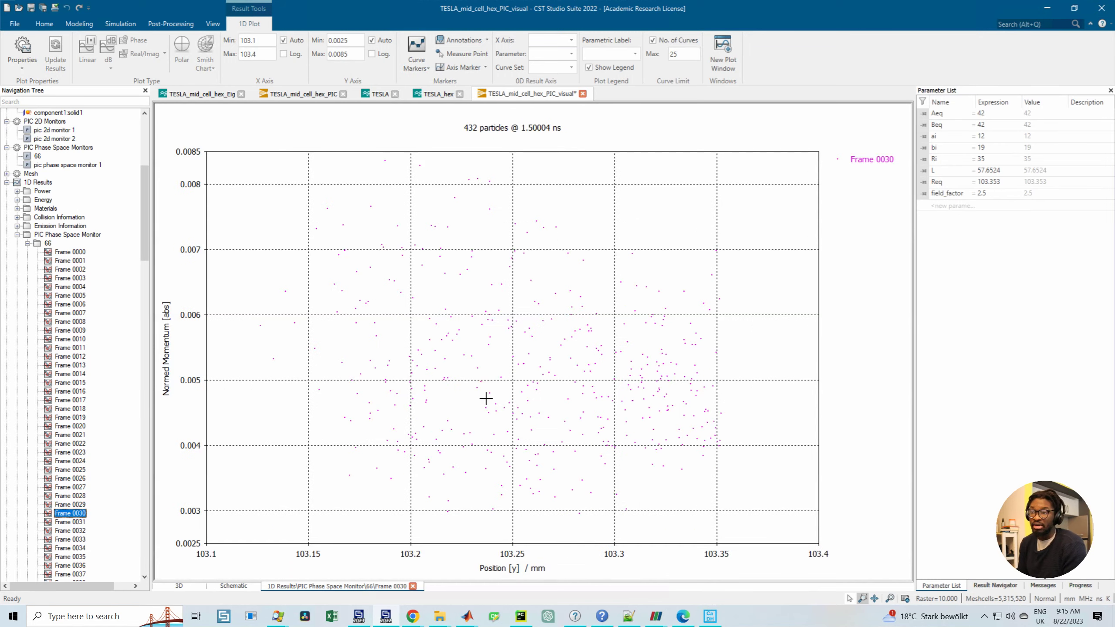
# Step: Continue stepping through the phase space plots of monitor 66 from Frame 0033 to Frame 0056
pyautogui.scroll(-8, 71, 397)
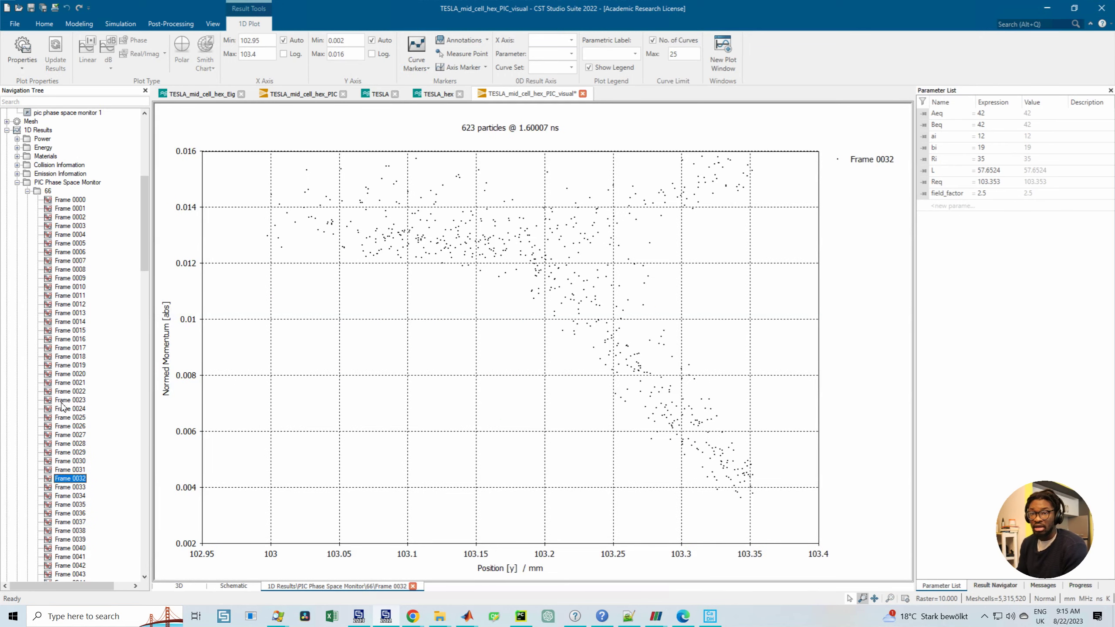
pyautogui.scroll(-2, 70, 395)
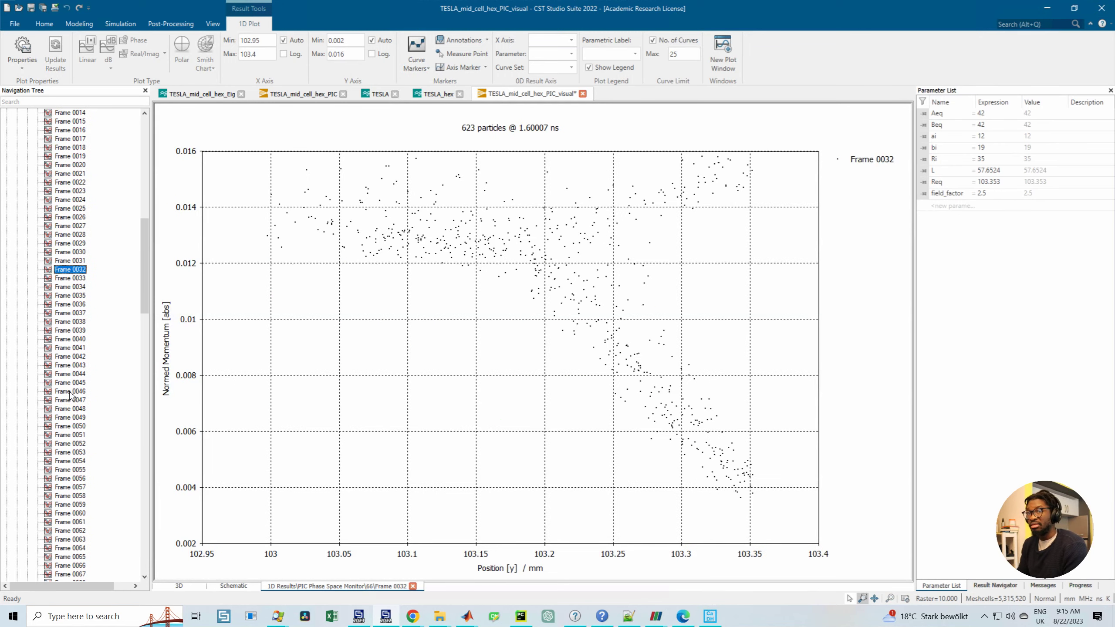
pyautogui.press('Down')
pyautogui.press('Down')
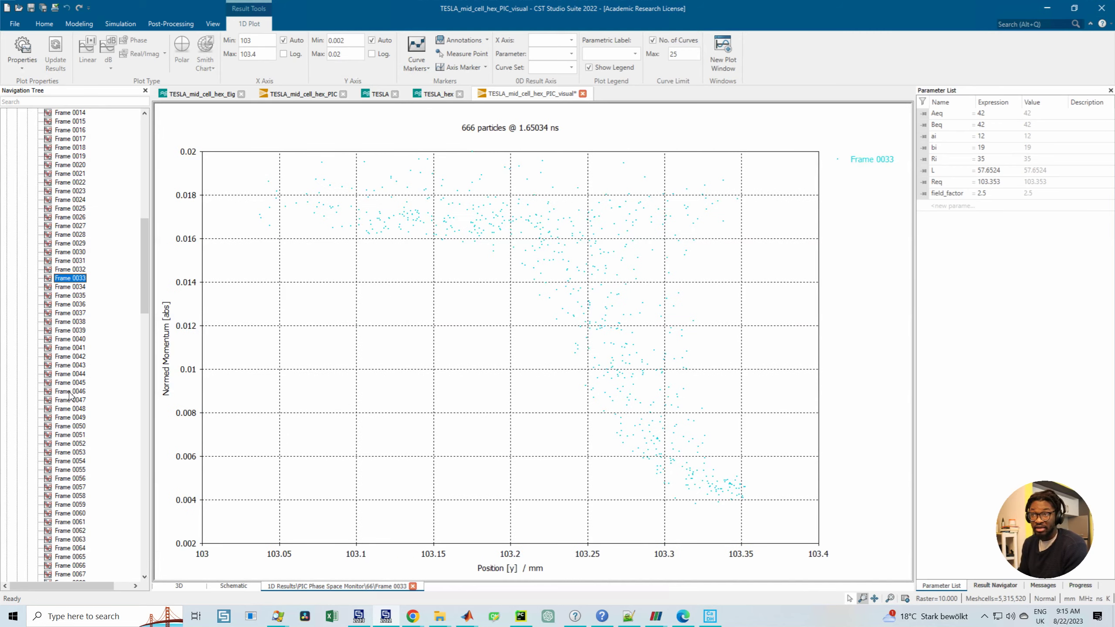
pyautogui.press('Down')
pyautogui.press('Down')
pyautogui.press('Down')
pyautogui.press('Down')
pyautogui.press('Down')
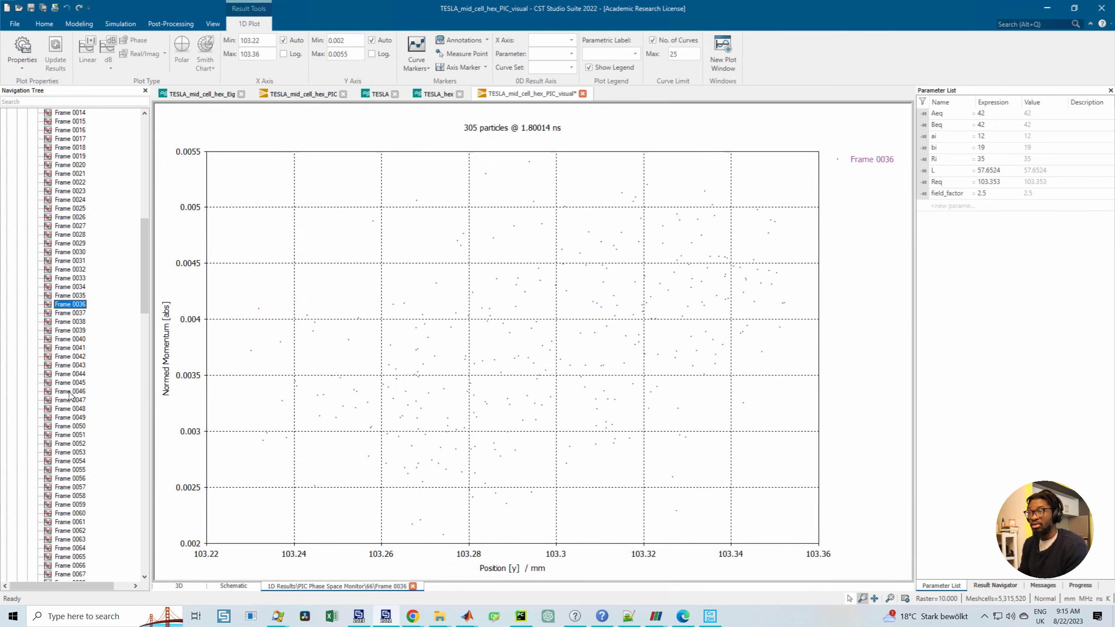
pyautogui.press('Down')
pyautogui.press('Down')
pyautogui.press('Down')
pyautogui.press('Down')
pyautogui.press('Down')
pyautogui.press('Down')
pyautogui.press('Down')
pyautogui.press('Down')
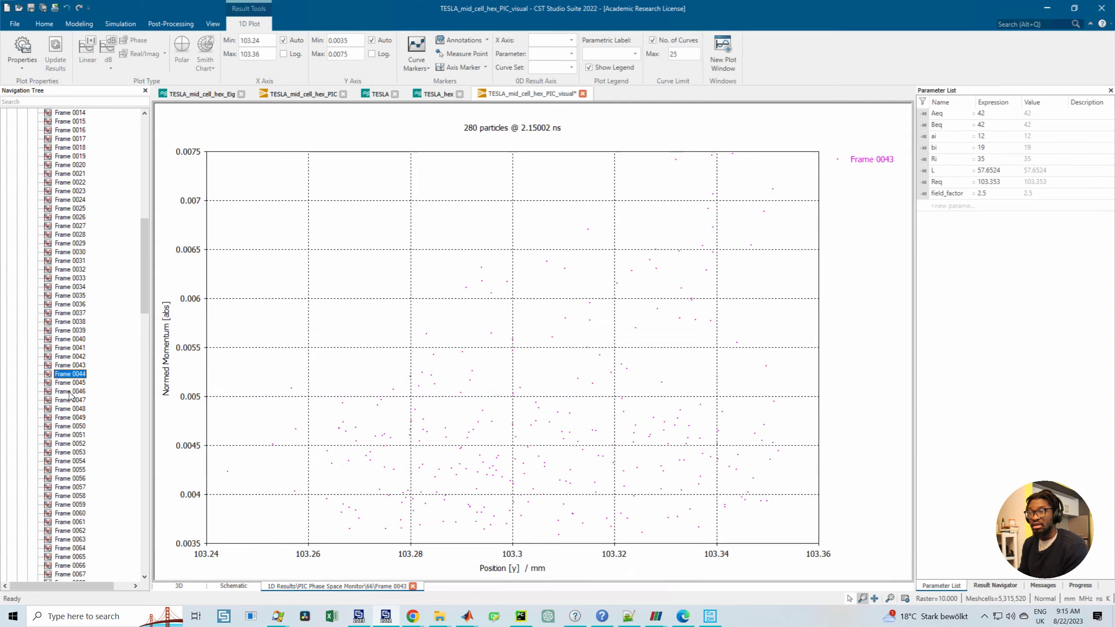
pyautogui.press('Down')
pyautogui.press('Down')
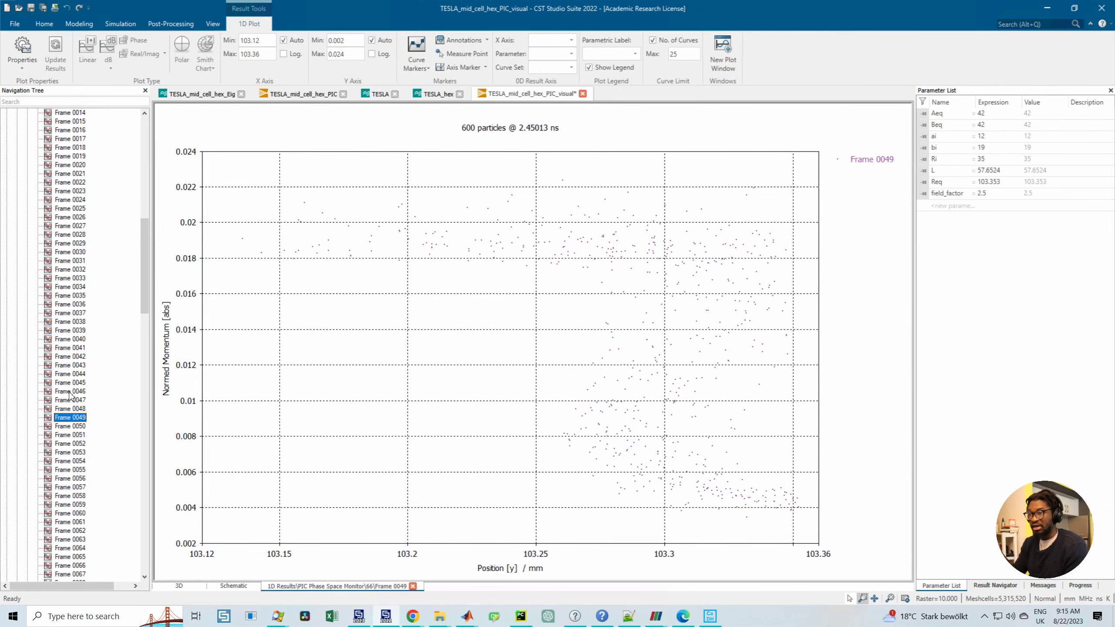
pyautogui.press('Down')
pyautogui.press('Down')
pyautogui.press('Down')
pyautogui.press('Down')
pyautogui.press('Down')
pyautogui.press('Down')
pyautogui.press('Down')
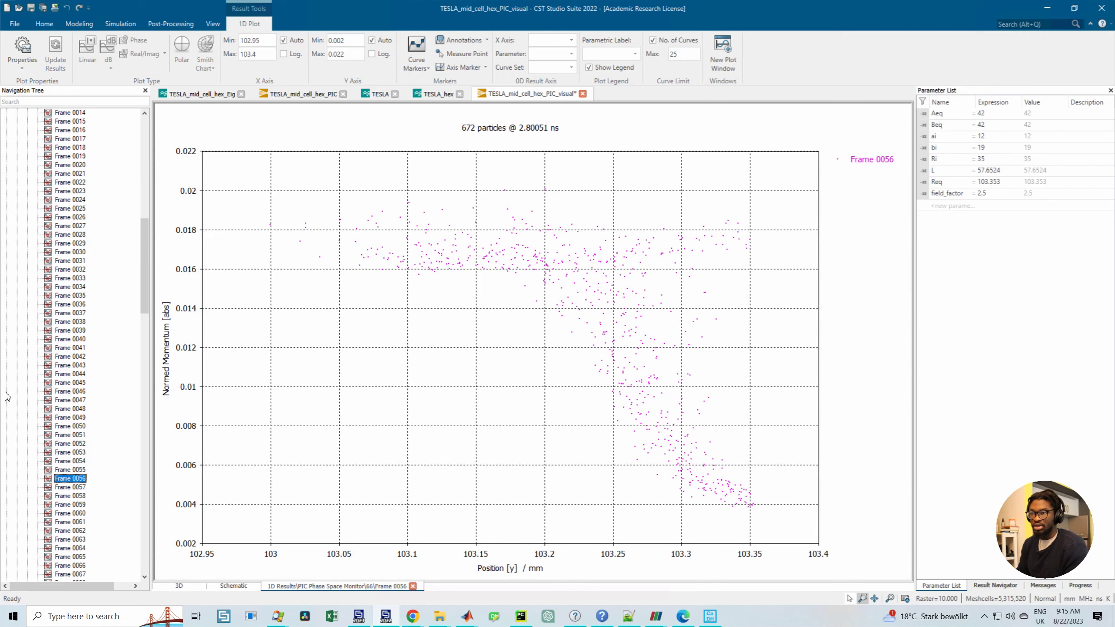
# Step: Check the final frames of monitor 66 for plot data, going back from the end of the list to Frame 0194
pyautogui.moveTo(143, 264); pyautogui.dragTo(171, 490)
pyautogui.scroll(-10, 109, 466)
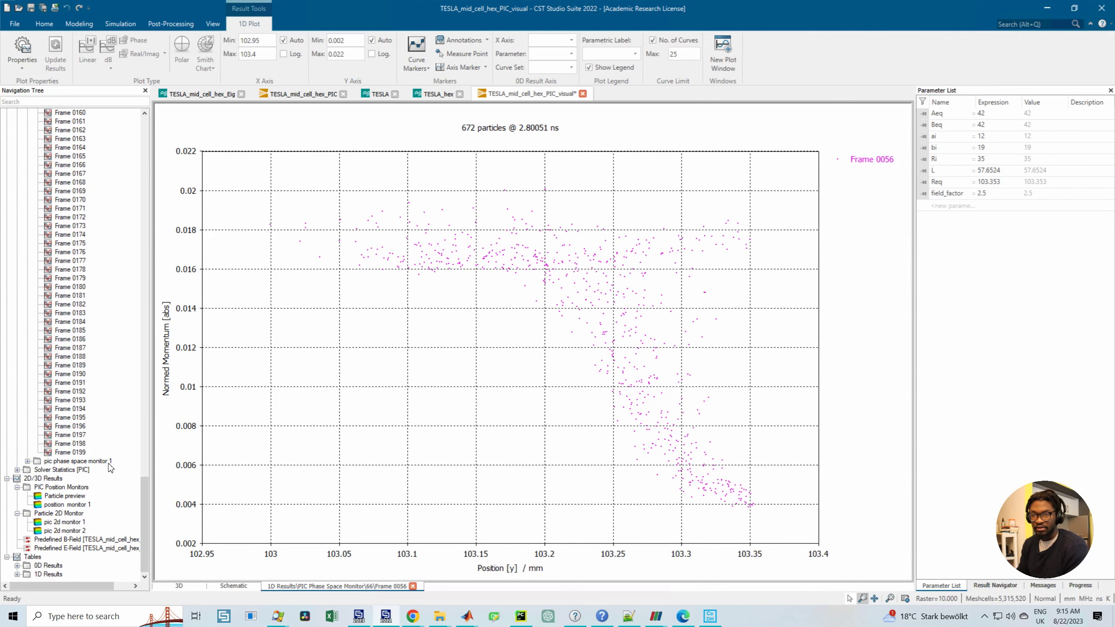
pyautogui.click(85, 447)
pyautogui.click(81, 454)
pyautogui.click(79, 443)
pyautogui.press('Up')
pyautogui.press('Up')
pyautogui.press('Up')
pyautogui.press('Up')
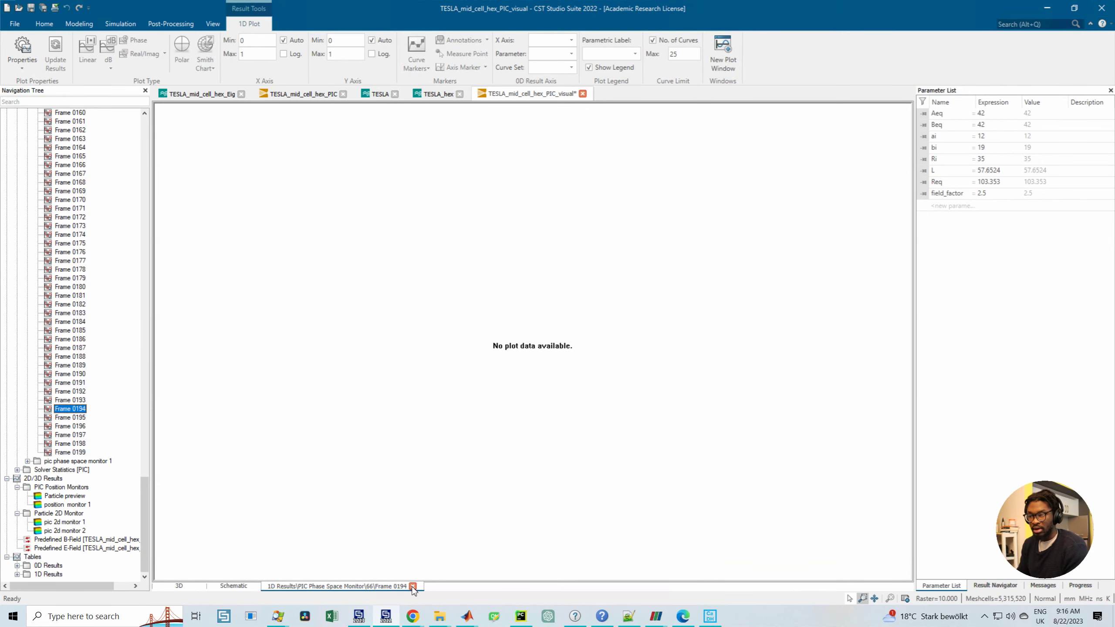
# Step: Close the Frame 0194 plot and plot Frame 0013 of monitor 66
pyautogui.click(412, 586)
pyautogui.scroll(20, 88, 329)
pyautogui.click(71, 321)
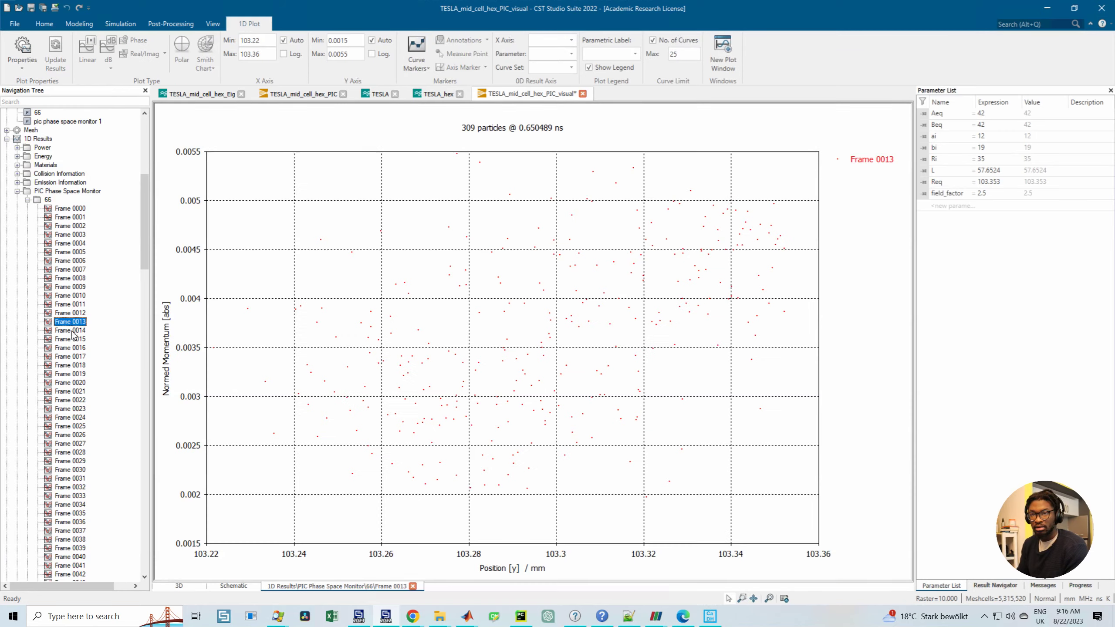
# Step: Run quickly through the monitor 66 frames from Frame 0014 to Frame 0089 to view the particles' phase space motion like an animation
pyautogui.press('Down')
pyautogui.press('Down')
pyautogui.press('Down')
pyautogui.press('Down')
pyautogui.press('Down')
pyautogui.press('Down')
pyautogui.press('Down')
pyautogui.press('Down')
pyautogui.press('Down')
pyautogui.press('Down')
pyautogui.press('Down')
pyautogui.press('Down')
pyautogui.press('Down')
pyautogui.press('Down')
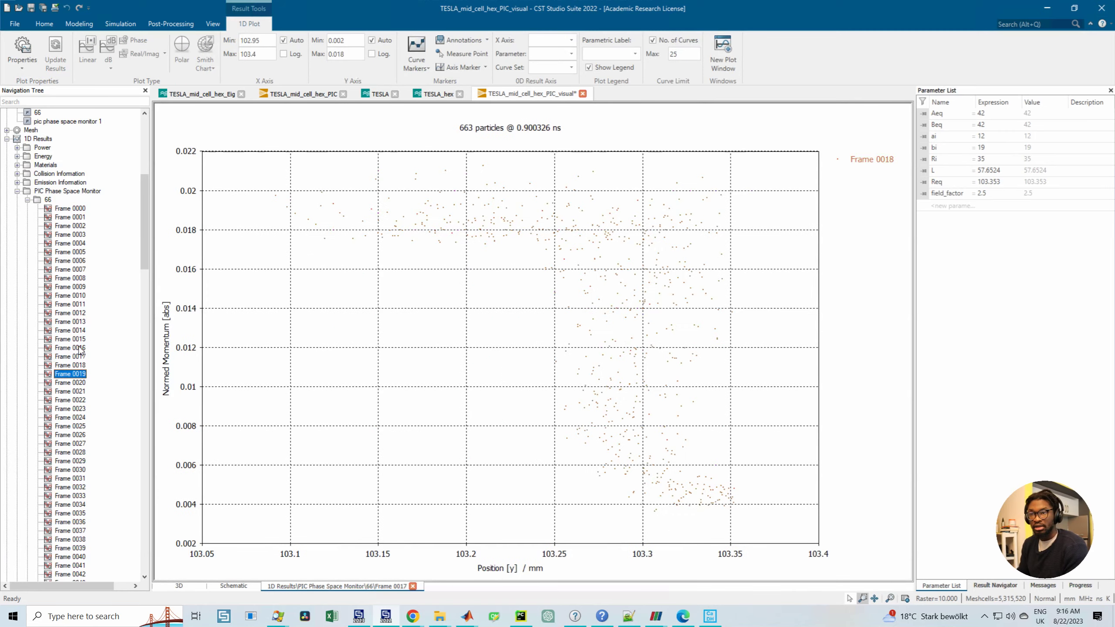
pyautogui.press('Down')
pyautogui.press('Down')
pyautogui.press('Down')
pyautogui.press('Down')
pyautogui.press('Down')
pyautogui.press('Down')
pyautogui.press('Down')
pyautogui.press('Down')
pyautogui.press('Down')
pyautogui.press('Down')
pyautogui.press('Down')
pyautogui.press('Down')
pyautogui.press('Down')
pyautogui.press('Down')
pyautogui.press('Down')
pyautogui.press('Down')
pyautogui.press('Down')
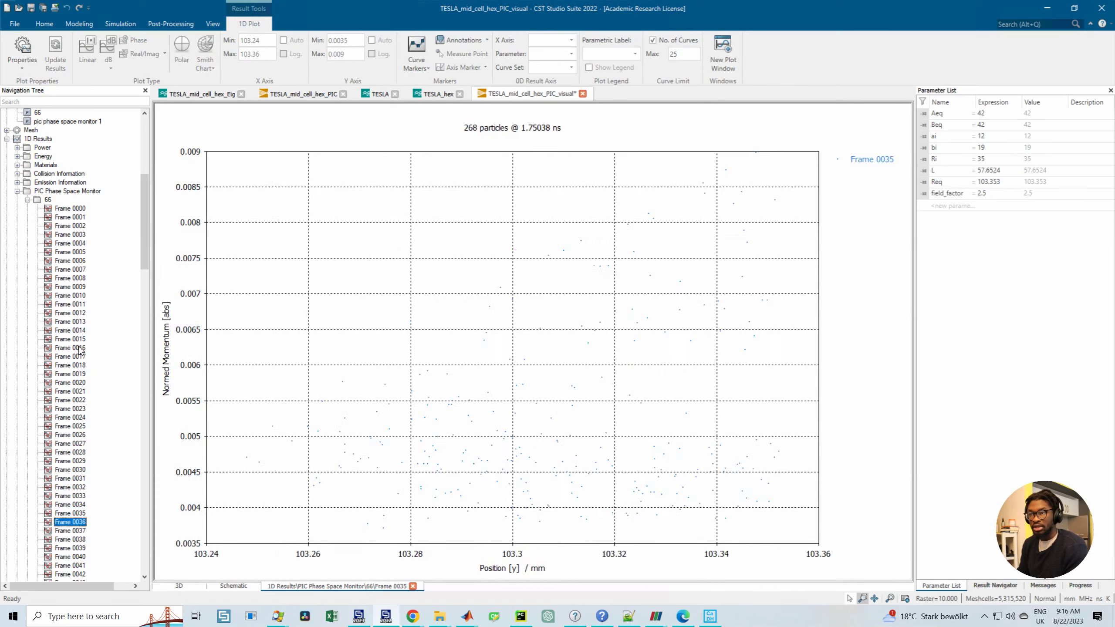
pyautogui.press('Down')
pyautogui.press('Down')
pyautogui.press('Down')
pyautogui.press('Down')
pyautogui.press('Down')
pyautogui.press('Down')
pyautogui.press('Down')
pyautogui.press('Down')
pyautogui.press('Down')
pyautogui.press('Down')
pyautogui.press('Down')
pyautogui.press('Down')
pyautogui.press('Down')
pyautogui.press('Down')
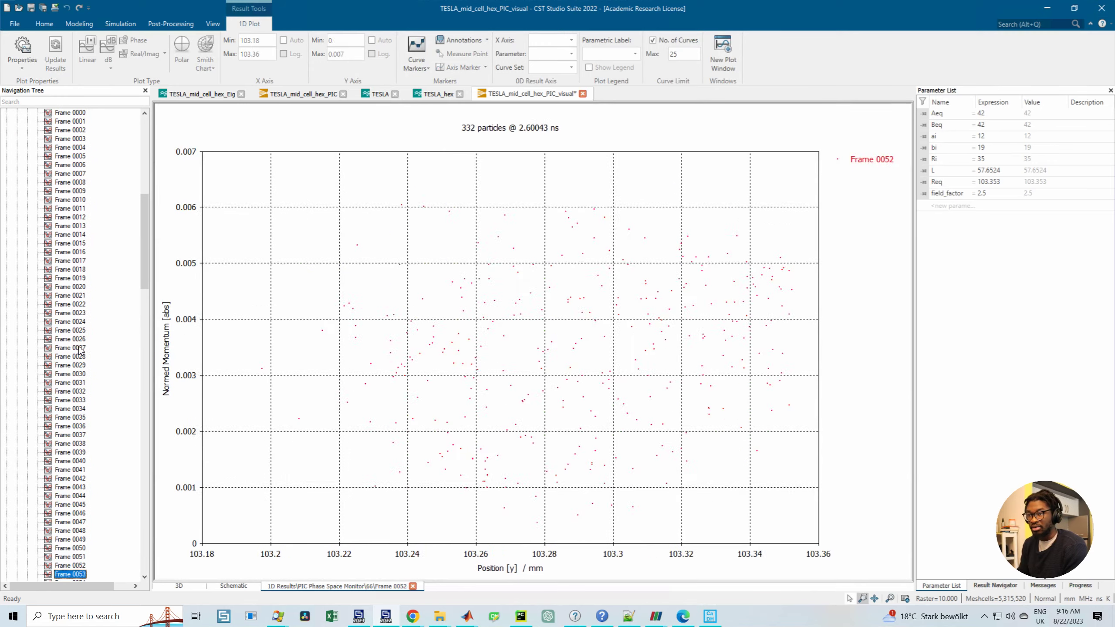
pyautogui.press('Down')
pyautogui.press('Down')
pyautogui.press('Down')
pyautogui.press('Down')
pyautogui.press('Down')
pyautogui.press('Down')
pyautogui.press('Down')
pyautogui.press('Down')
pyautogui.press('Down')
pyautogui.press('Down')
pyautogui.press('Down')
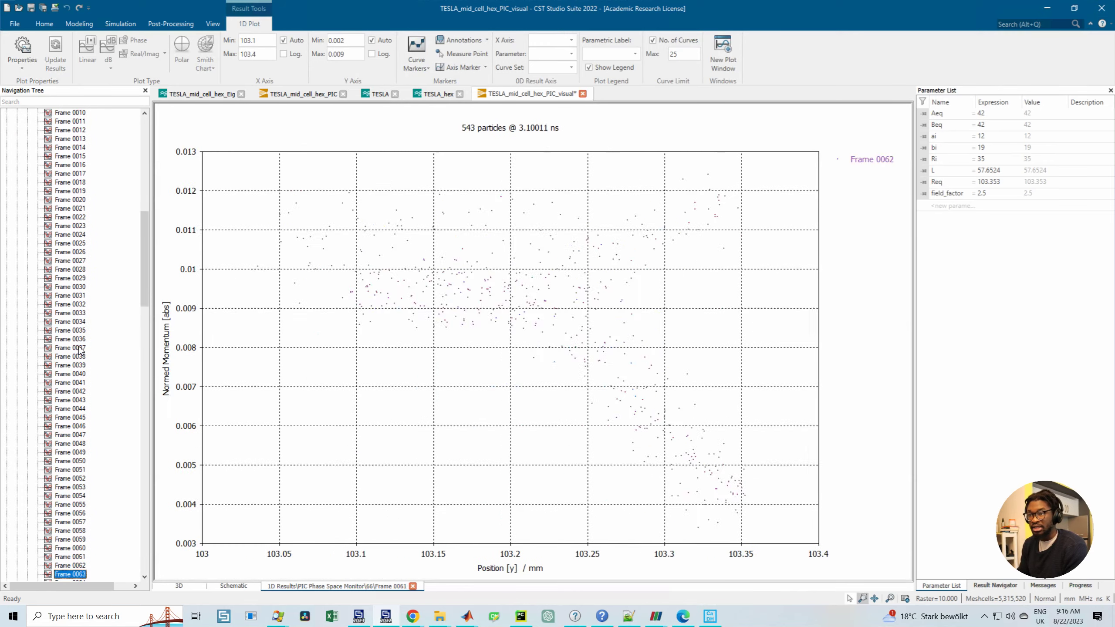
pyautogui.press('Down')
pyautogui.press('Down')
pyautogui.press('Down')
pyautogui.press('Down')
pyautogui.press('Down')
pyautogui.press('Down')
pyautogui.press('Down')
pyautogui.press('Down')
pyautogui.press('Down')
pyautogui.press('Down')
pyautogui.press('Down')
pyautogui.press('Down')
pyautogui.press('Down')
pyautogui.press('Down')
pyautogui.press('Down')
pyautogui.press('Down')
pyautogui.press('Down')
pyautogui.press('Down')
pyautogui.press('Down')
pyautogui.press('Down')
pyautogui.press('Down')
pyautogui.press('Down')
pyautogui.press('Down')
pyautogui.press('Down')
pyautogui.press('Down')
pyautogui.press('Down')
pyautogui.press('Down')
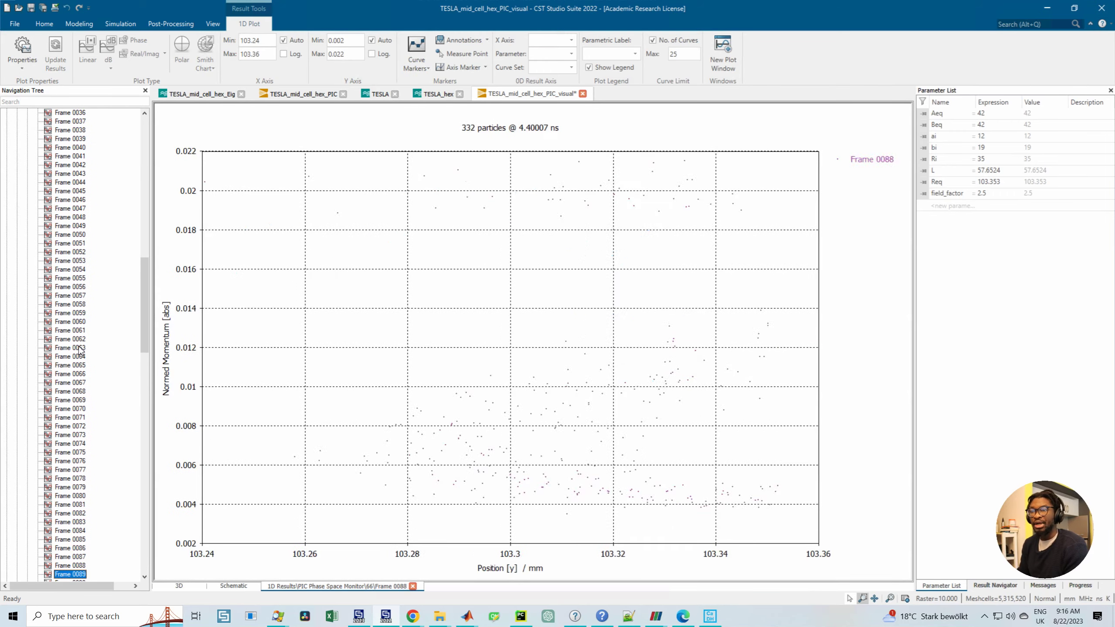
# Step: Run on through the phase space plots of monitor 66 from Frame 0090 to Frame 0122
pyautogui.press('Down')
pyautogui.press('Down')
pyautogui.press('Down')
pyautogui.press('Down')
pyautogui.press('Down')
pyautogui.press('Down')
pyautogui.press('Down')
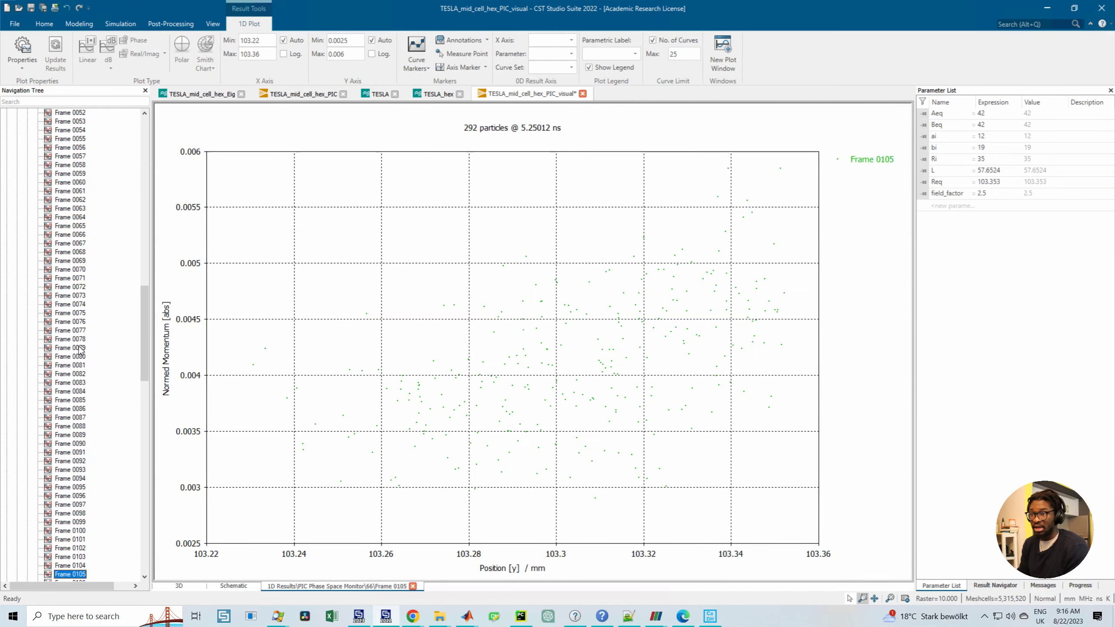
pyautogui.press('Down')
pyautogui.press('Down')
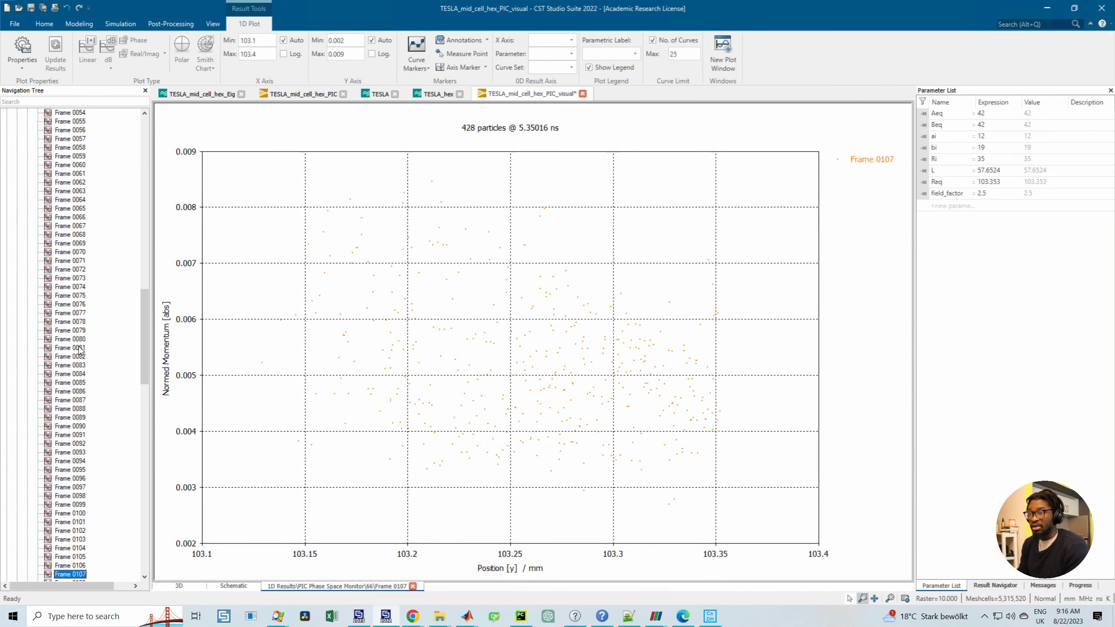
pyautogui.press('Down')
pyautogui.press('Down')
pyautogui.press('Down')
pyautogui.press('Down')
pyautogui.press('Down')
pyautogui.press('Down')
pyautogui.press('Down')
pyautogui.press('Down')
pyautogui.press('Down')
pyautogui.press('Down')
pyautogui.press('Down')
pyautogui.press('Down')
pyautogui.press('Down')
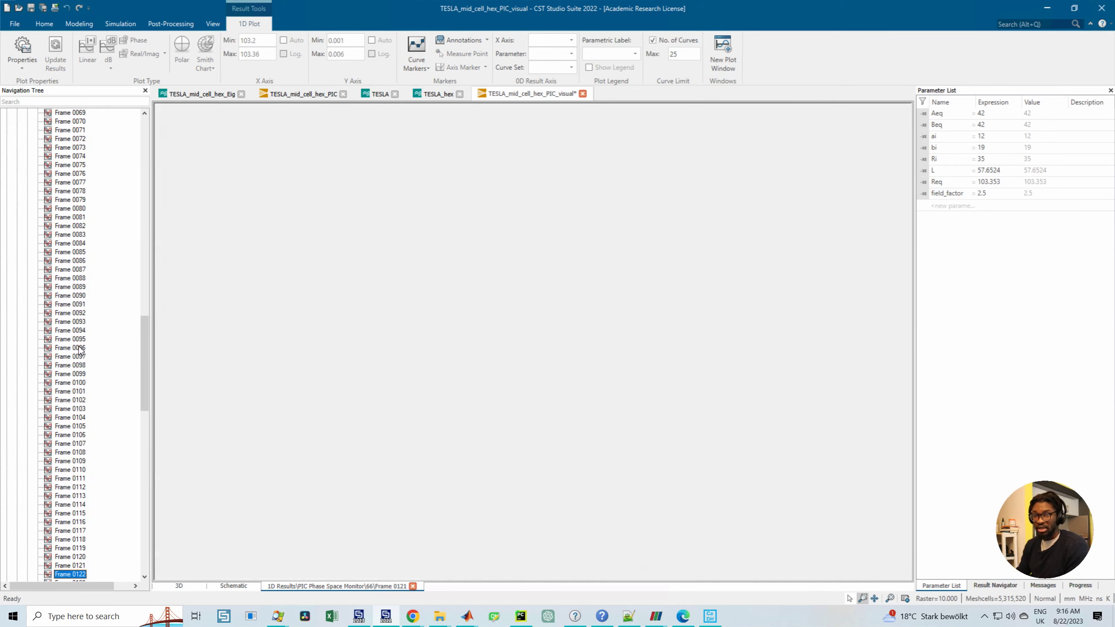
# Step: Continue through the monitor 66 frames from Frame 0123 to check for plot data, and go back to Frame 0148 at the end
pyautogui.press('Down')
pyautogui.press('Down')
pyautogui.press('Down')
pyautogui.press('Down')
pyautogui.press('Down')
pyautogui.press('Down')
pyautogui.press('Down')
pyautogui.press('Down')
pyautogui.press('Down')
pyautogui.press('Down')
pyautogui.press('Down')
pyautogui.press('Down')
pyautogui.press('Down')
pyautogui.press('Down')
pyautogui.press('Down')
pyautogui.press('Down')
pyautogui.press('Down')
pyautogui.press('Down')
pyautogui.press('Down')
pyautogui.press('Down')
pyautogui.press('Down')
pyautogui.press('Down')
pyautogui.press('Down')
pyautogui.press('Down')
pyautogui.press('Down')
pyautogui.press('Down')
pyautogui.press('Down')
pyautogui.press('Down')
pyautogui.press('Down')
pyautogui.press('Up')
pyautogui.press('Up')
pyautogui.press('Up')
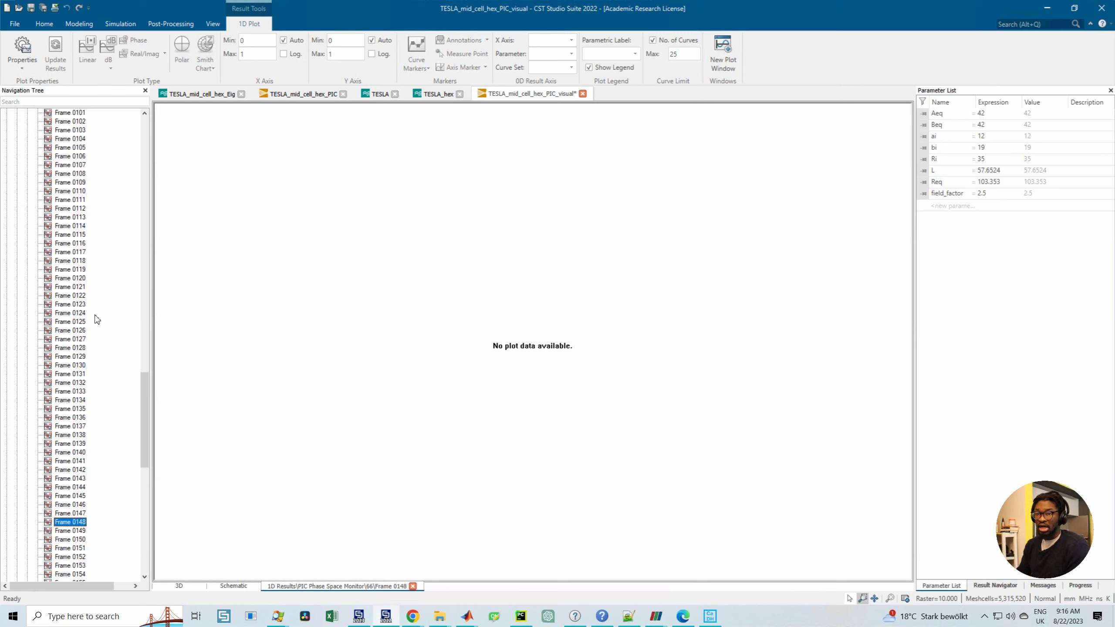
# Step: Expand the results of pic phase space monitor 1 and plot its Frames 0018, 0024 and 0032
pyautogui.moveTo(145, 400); pyautogui.dragTo(145, 515)
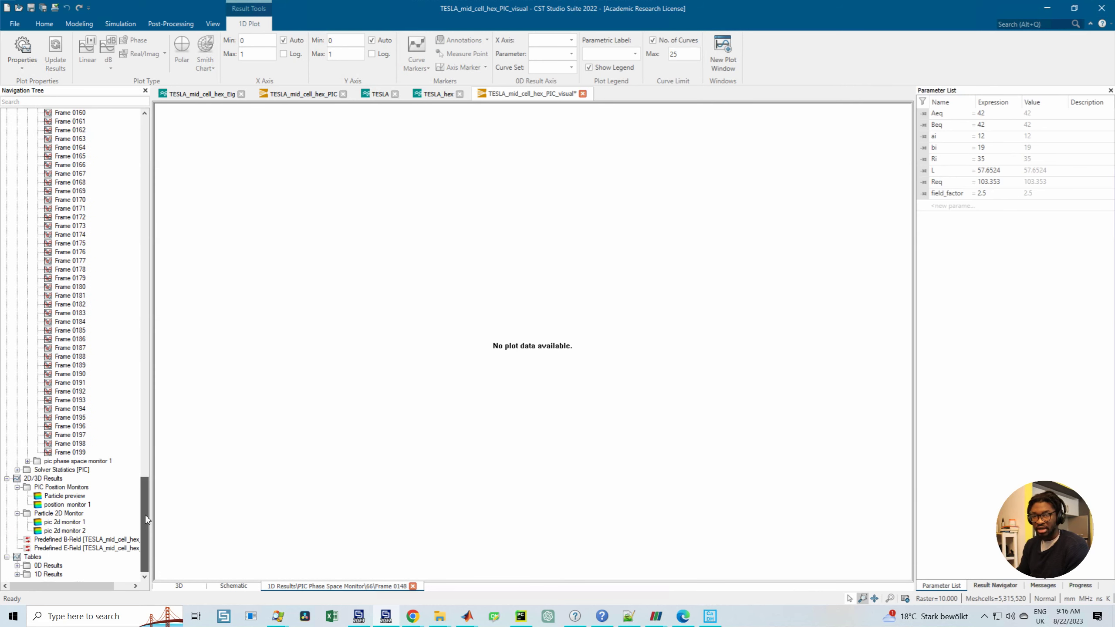
pyautogui.click(27, 462)
pyautogui.click(70, 278)
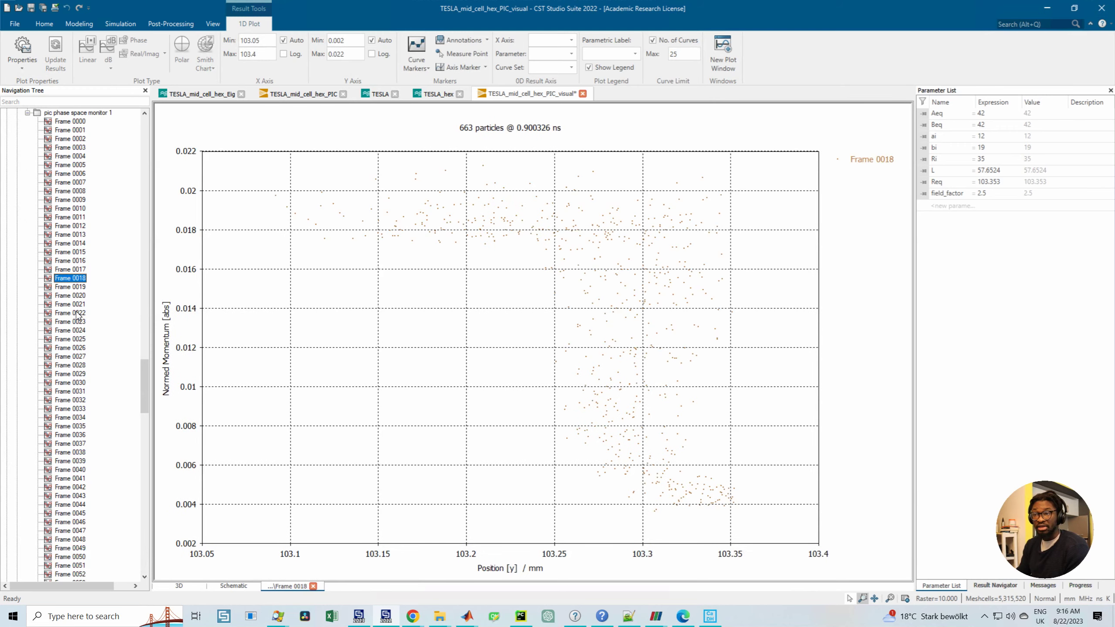
pyautogui.click(70, 331)
pyautogui.click(70, 399)
pyautogui.scroll(5, 33, 254)
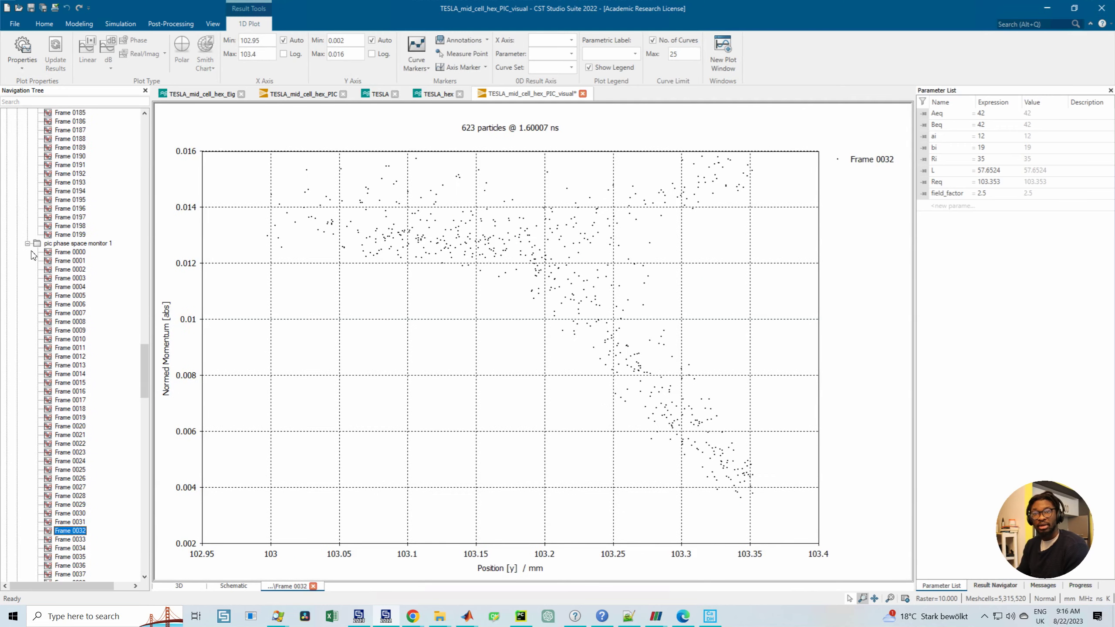
# Step: Collapse the frame list of pic phase space monitor 1 and the whole PIC Phase Space Monitor results folder
pyautogui.click(25, 244)
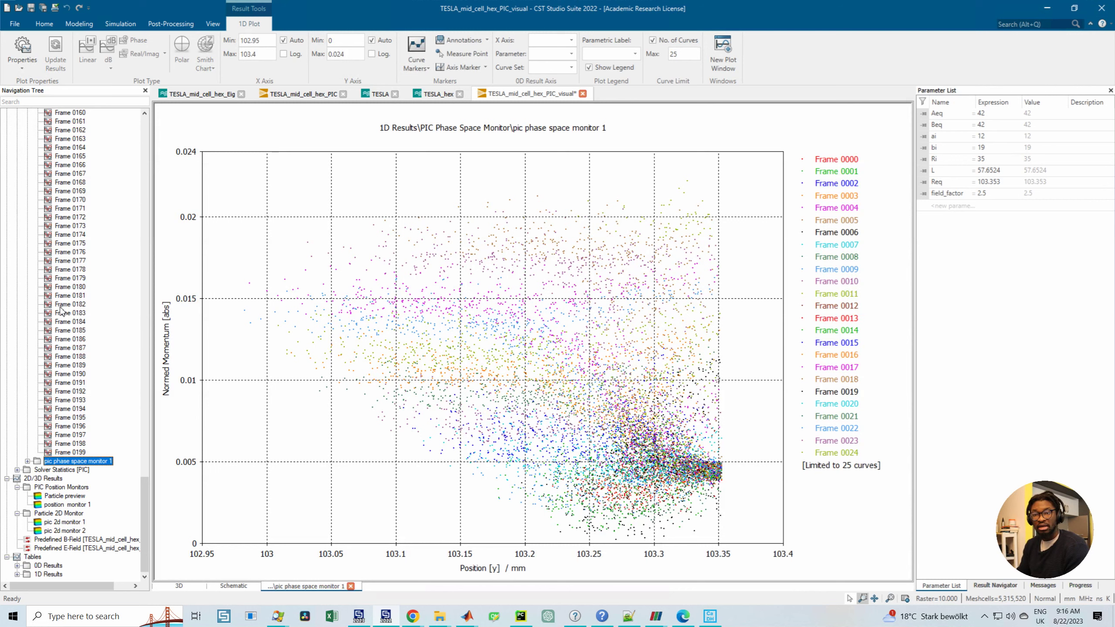
pyautogui.scroll(9, 61, 312)
pyautogui.scroll(3, 61, 312)
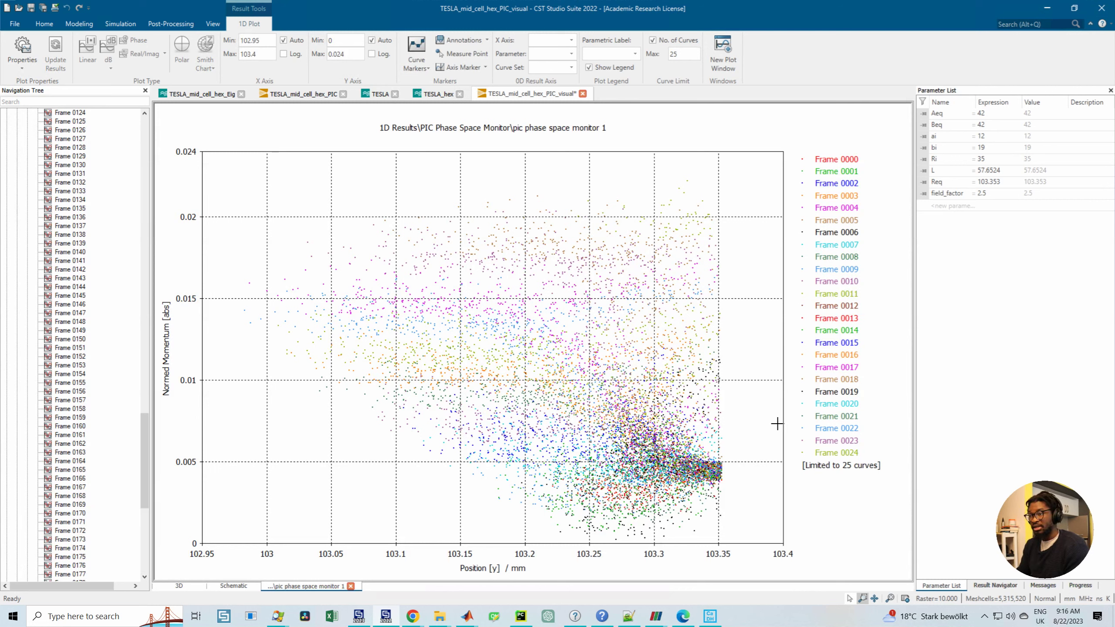
pyautogui.scroll(15, 18, 272)
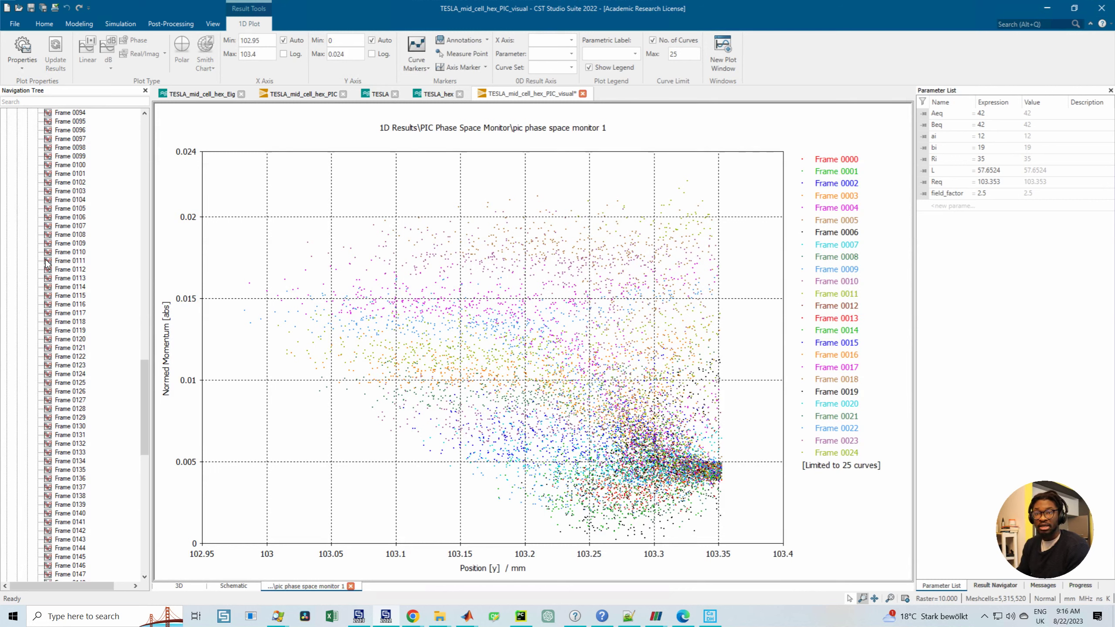
pyautogui.scroll(20, 48, 246)
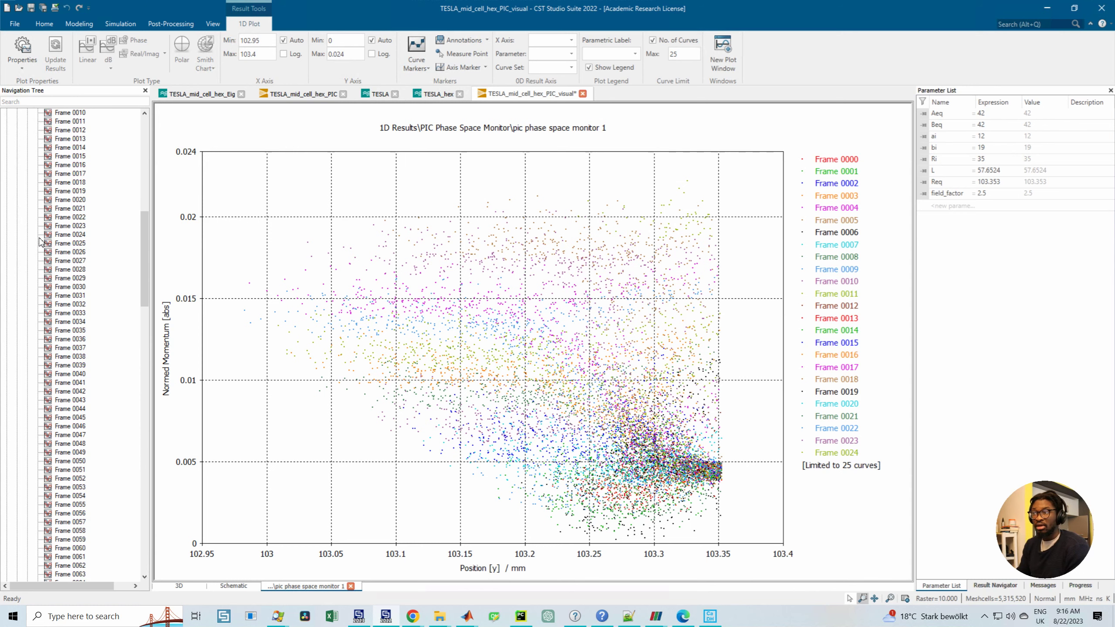
pyautogui.scroll(4, 35, 238)
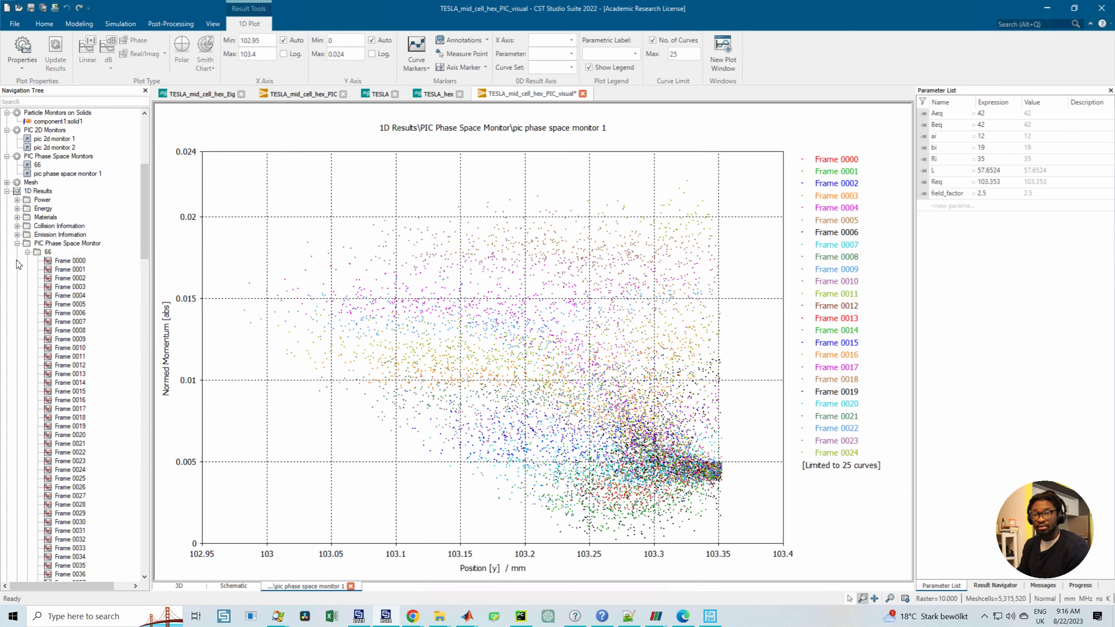
pyautogui.click(17, 244)
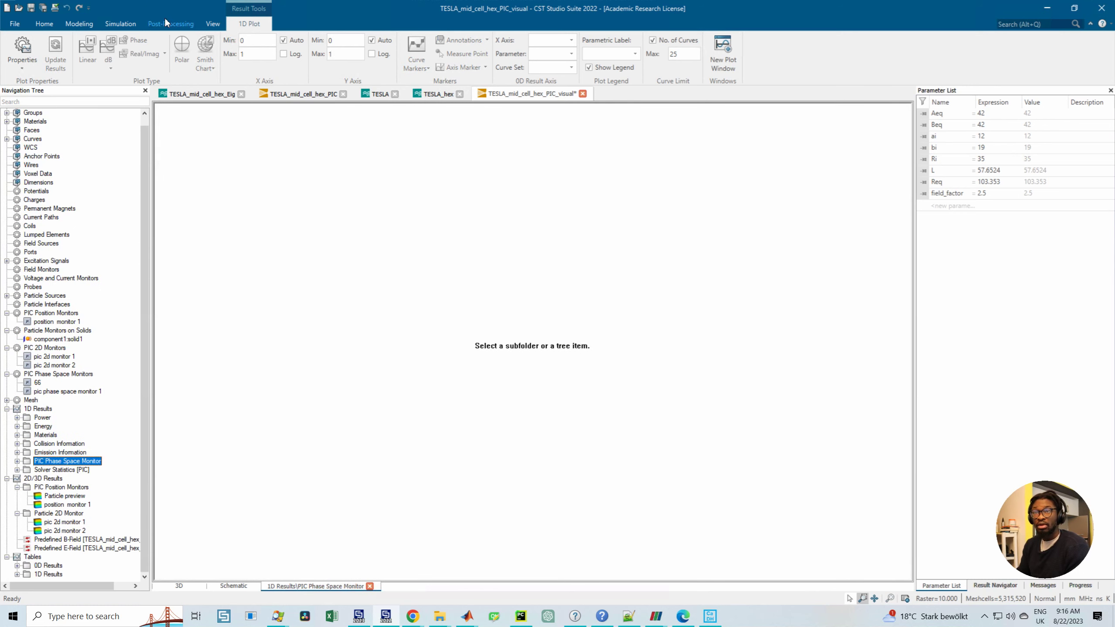
# Step: Open the solver logfile, read down to the total simulation time at its end, and close it
pyautogui.click(120, 22)
pyautogui.click(87, 25)
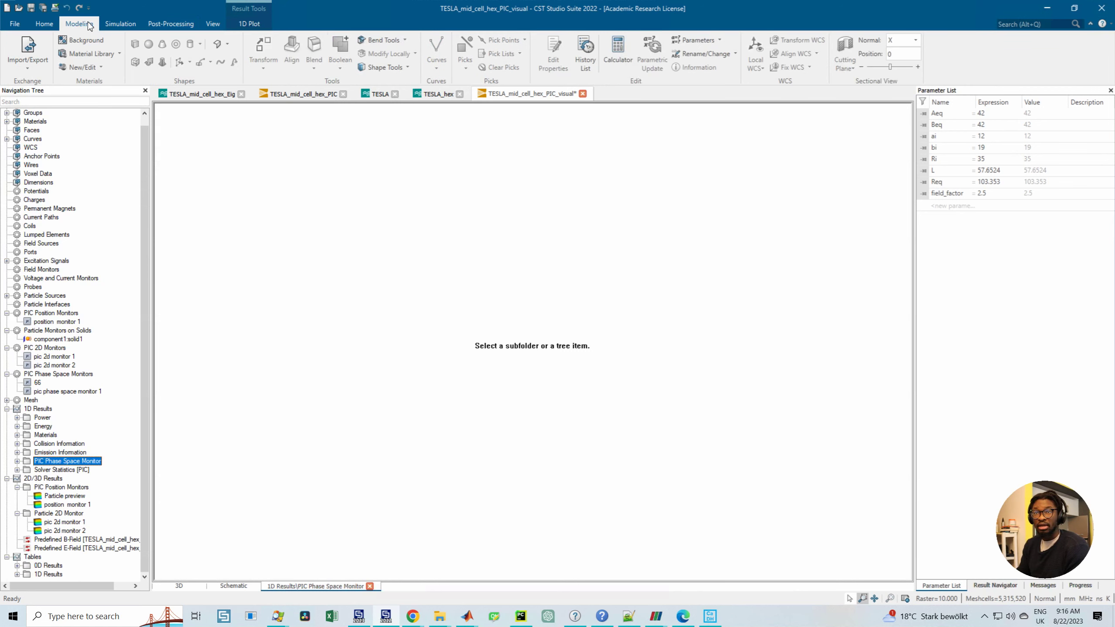
pyautogui.click(110, 21)
pyautogui.click(44, 23)
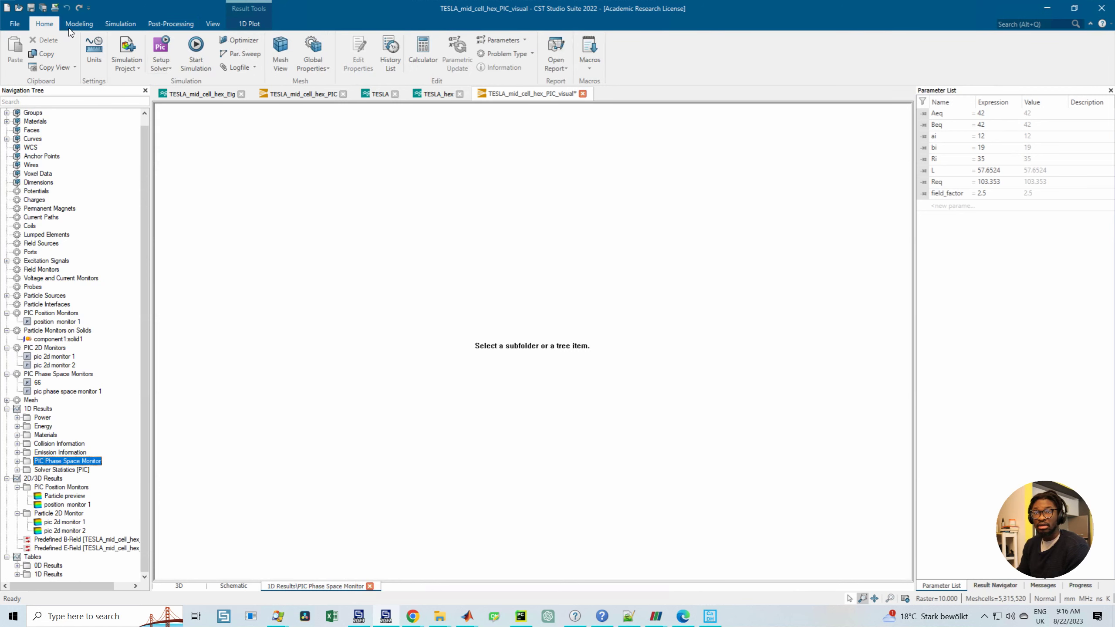
pyautogui.click(233, 67)
pyautogui.scroll(-10, 577, 354)
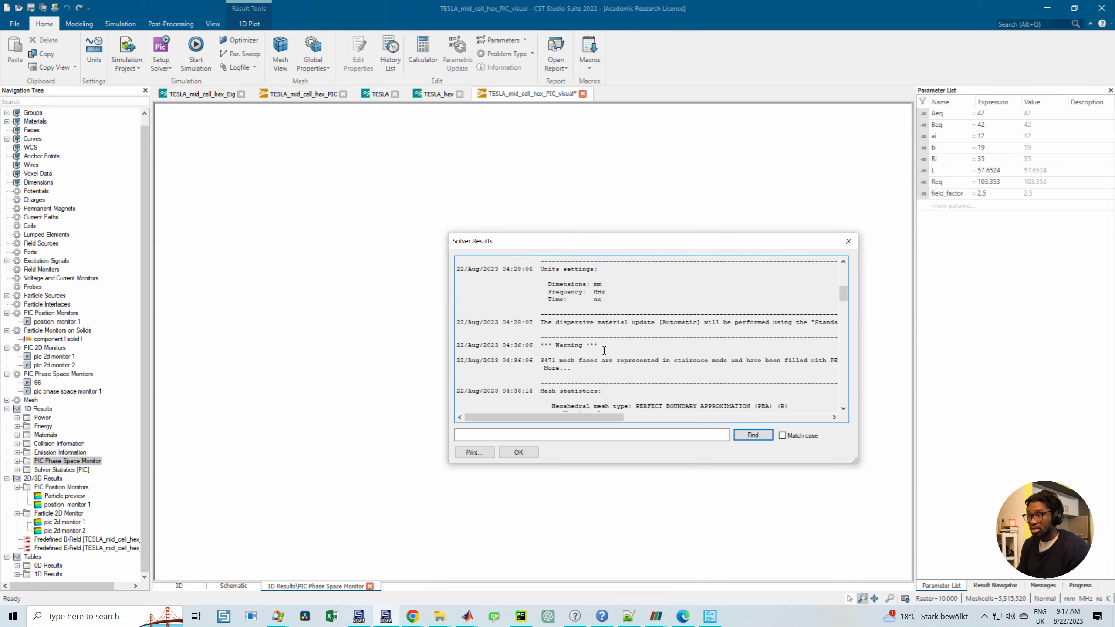
pyautogui.moveTo(843, 316); pyautogui.dragTo(843, 396)
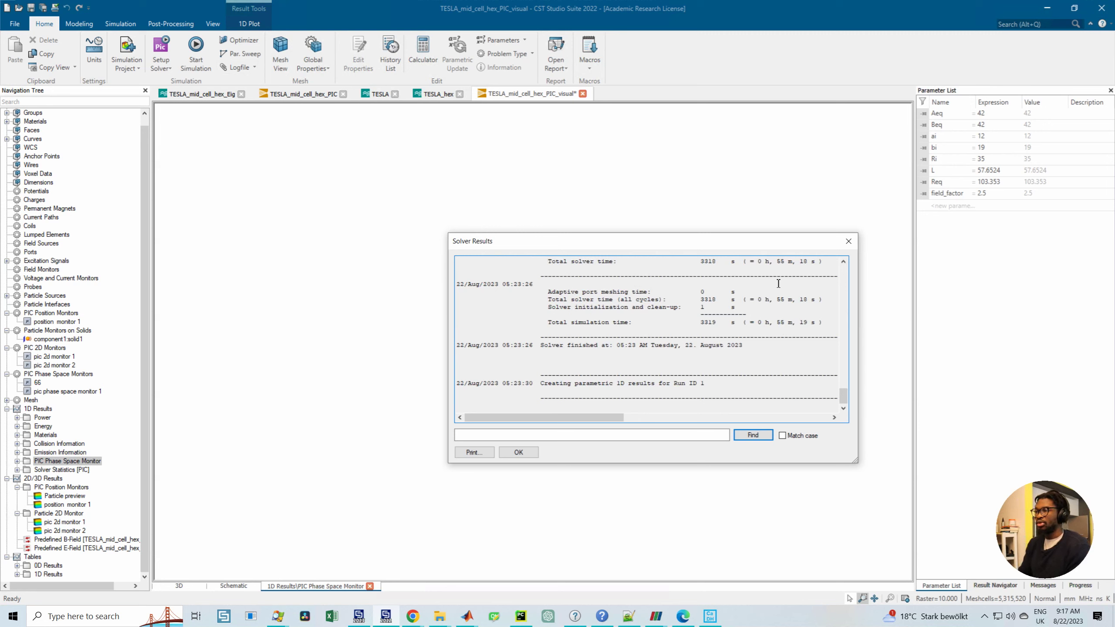
pyautogui.click(849, 241)
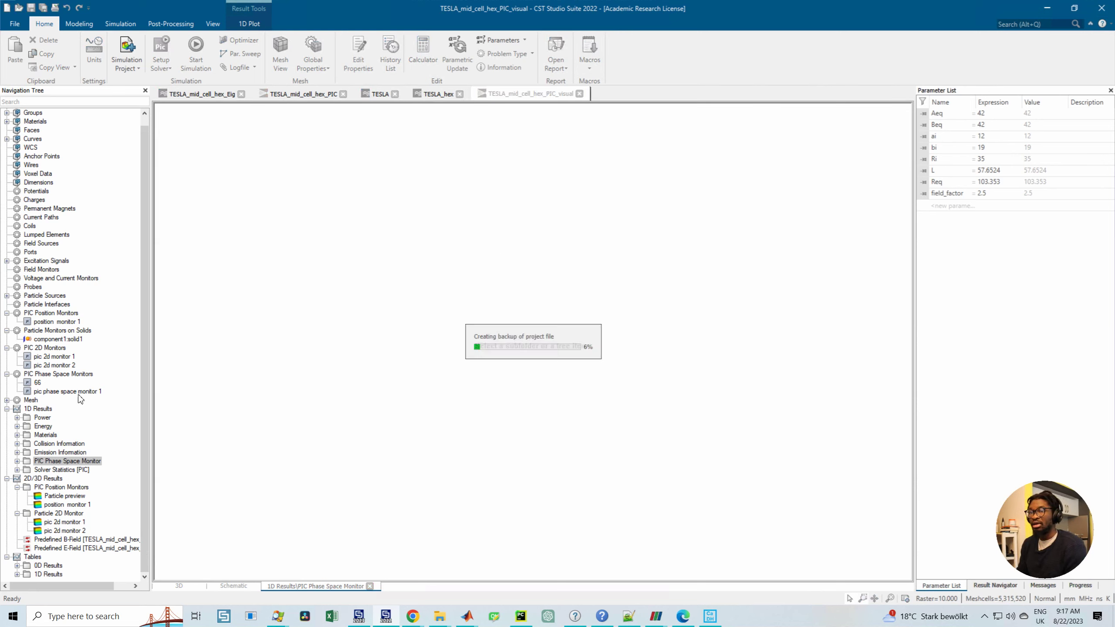
# Step: Load the 3D results of position monitor 1
pyautogui.click(53, 505)
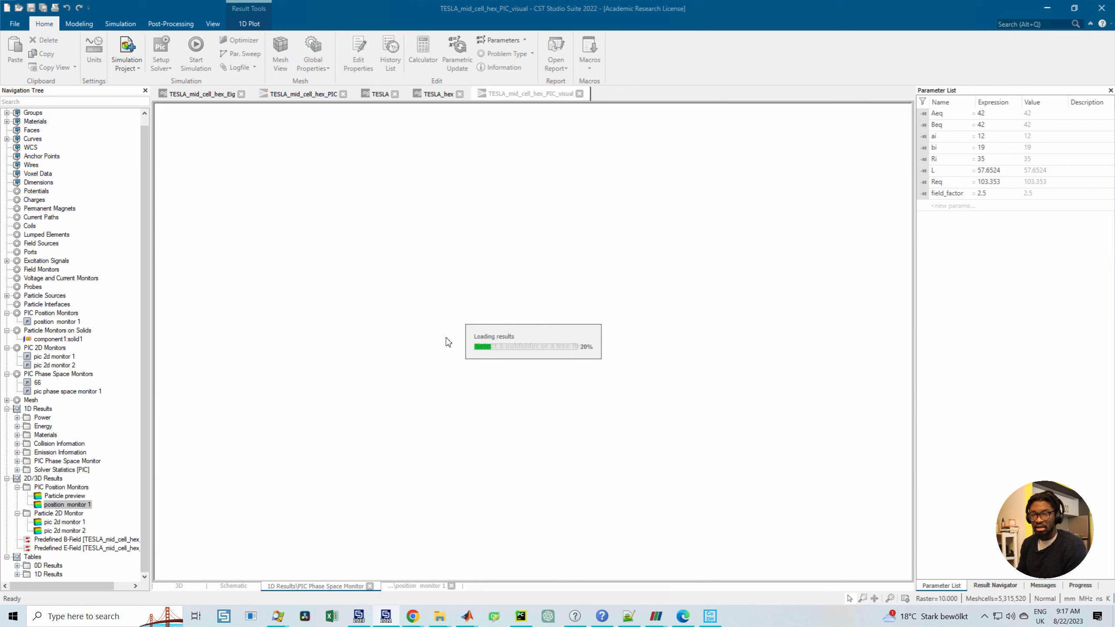